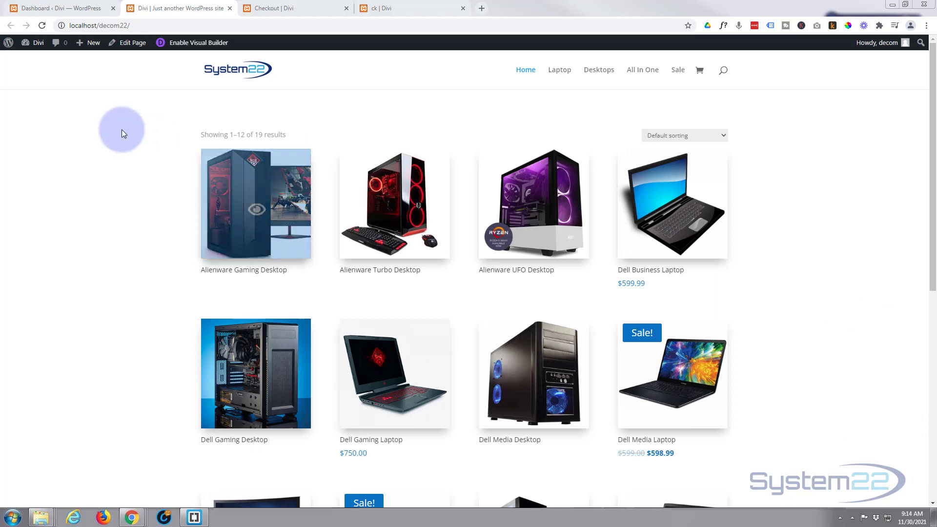
Review the default Checkout page from the billing details down to the order summary and payment area
{"action": "left_click", "coordinate": [283, 6]}
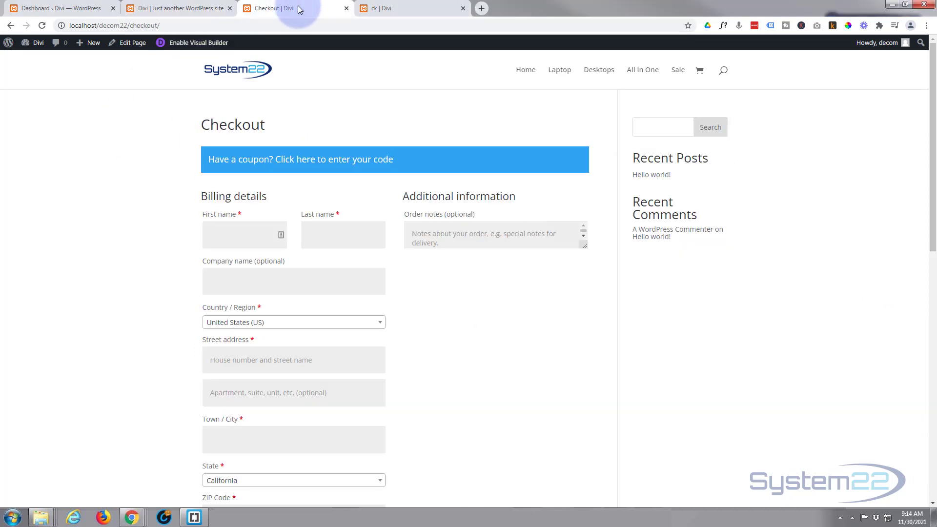
{"action": "scroll", "coordinate": [159, 185], "scroll_direction": "down", "scroll_amount": 8}
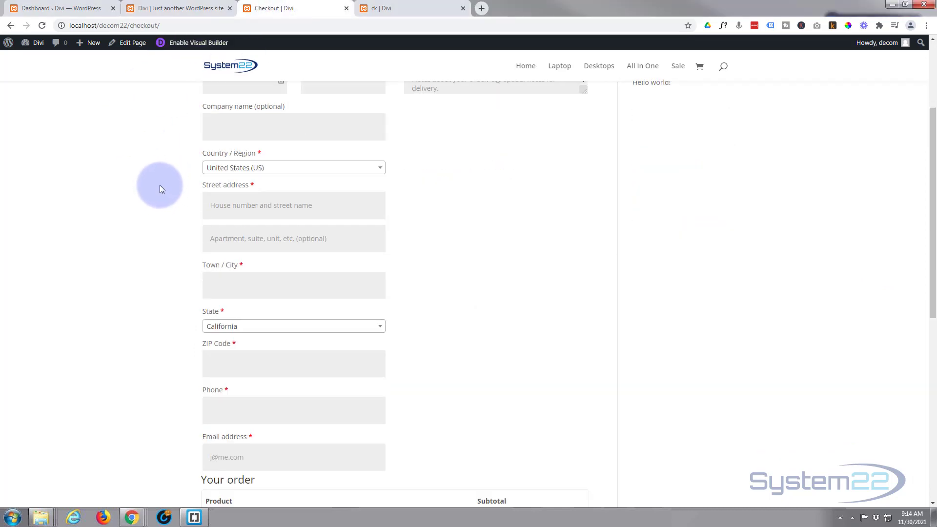
{"action": "scroll", "coordinate": [159, 189], "scroll_direction": "down", "scroll_amount": 3}
{"action": "scroll", "coordinate": [159, 193], "scroll_direction": "up", "scroll_amount": 6}
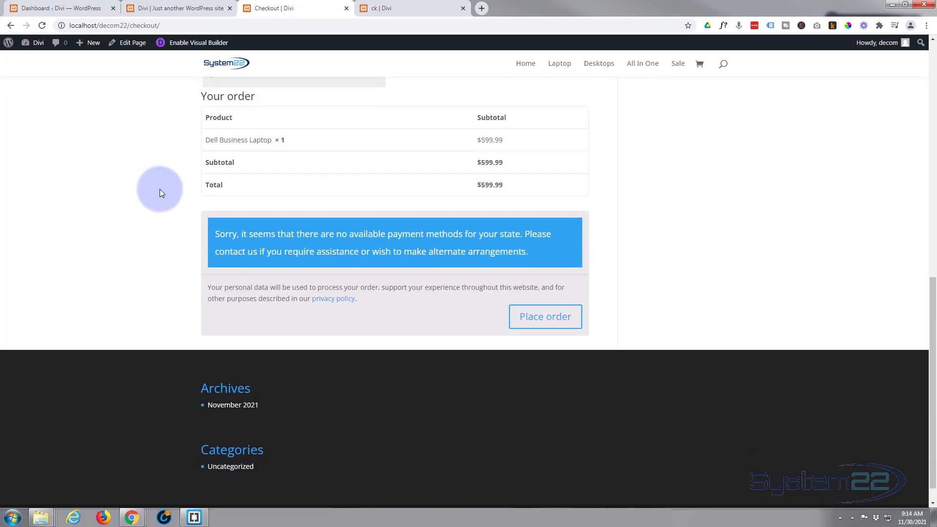
{"action": "scroll", "coordinate": [159, 189], "scroll_direction": "up", "scroll_amount": 5}
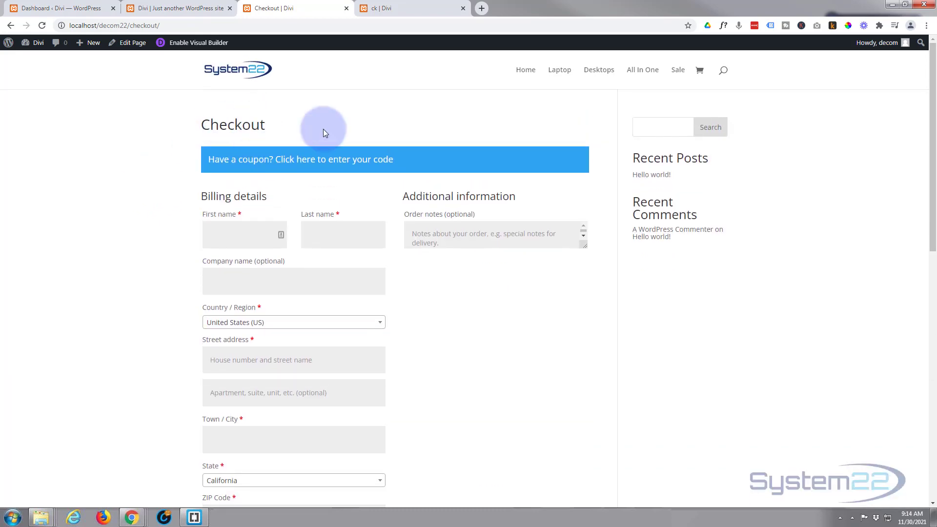
Examine the finished custom checkout page, including its gradient header, sale products, order table, billing form and related products
{"action": "left_click", "coordinate": [414, 10]}
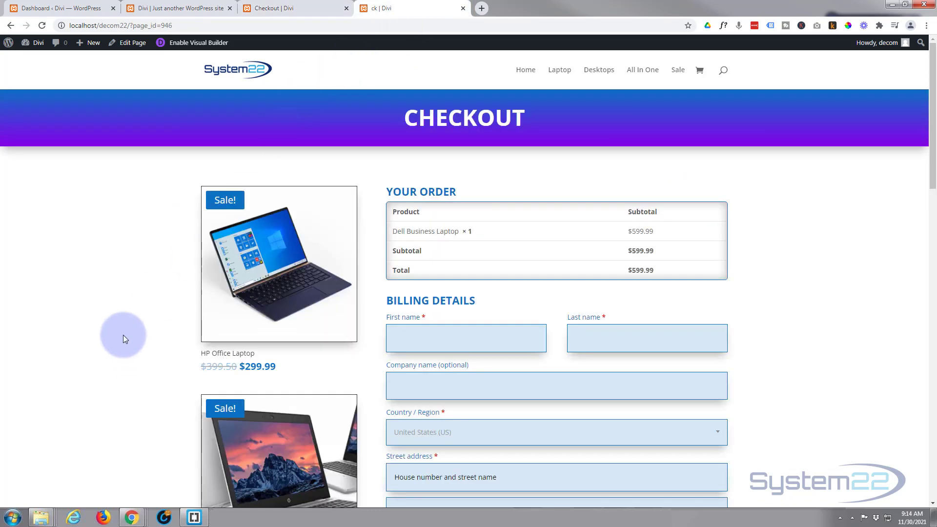
{"action": "scroll", "coordinate": [130, 306], "scroll_direction": "down", "scroll_amount": 7}
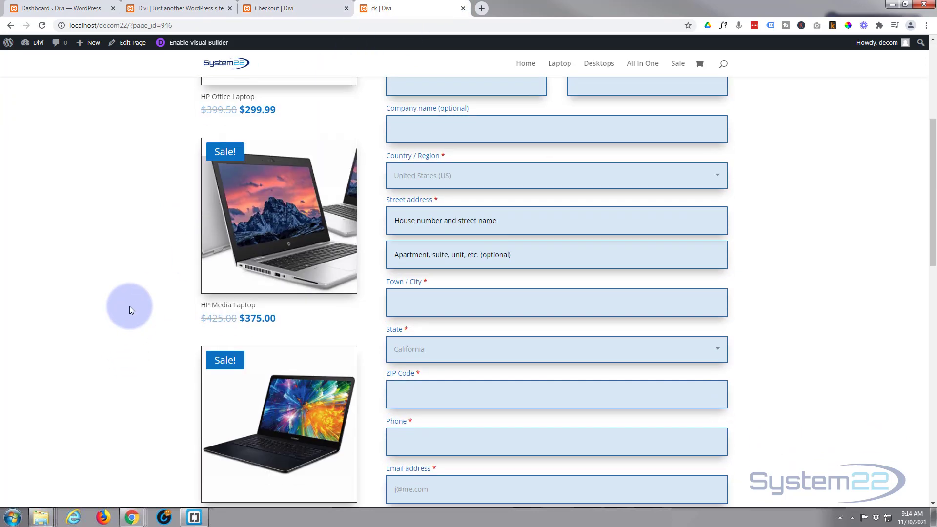
{"action": "scroll", "coordinate": [130, 306], "scroll_direction": "down", "scroll_amount": 6}
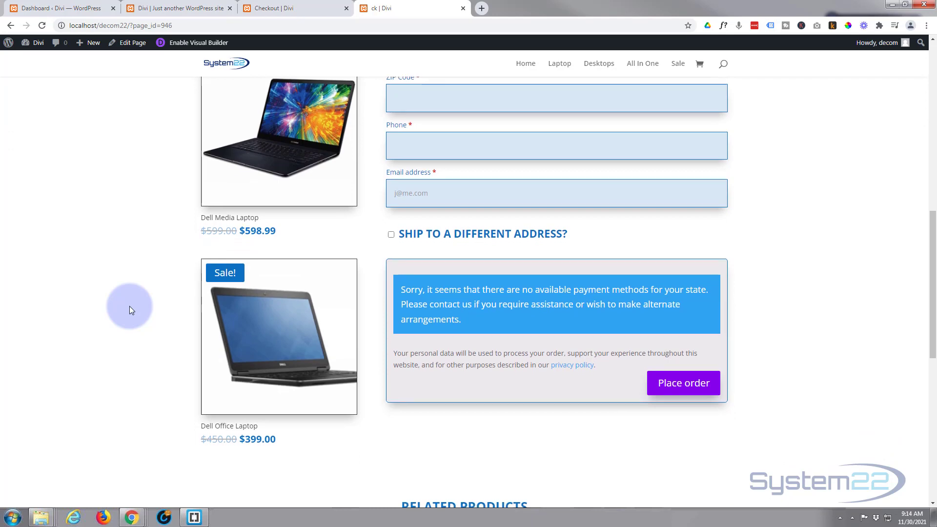
{"action": "scroll", "coordinate": [129, 306], "scroll_direction": "down", "scroll_amount": 4}
{"action": "scroll", "coordinate": [130, 305], "scroll_direction": "up", "scroll_amount": 6}
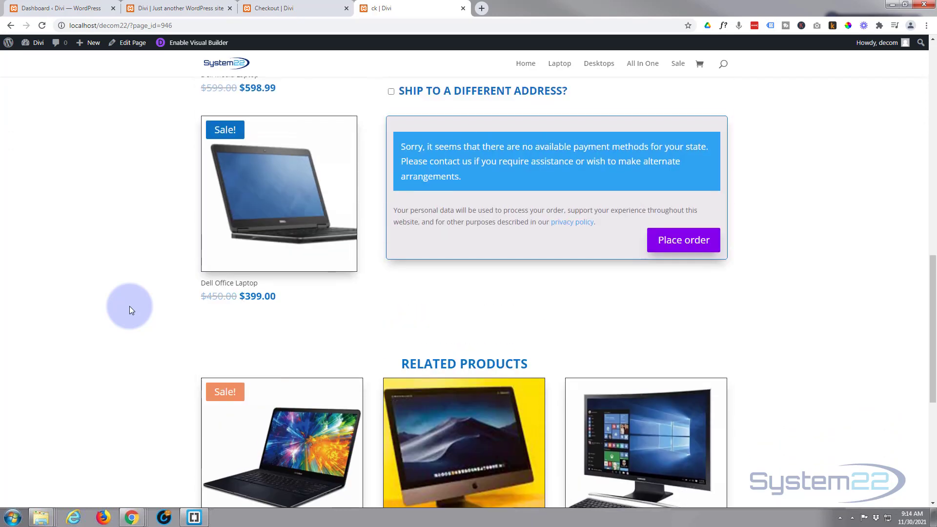
{"action": "scroll", "coordinate": [130, 306], "scroll_direction": "up", "scroll_amount": 10}
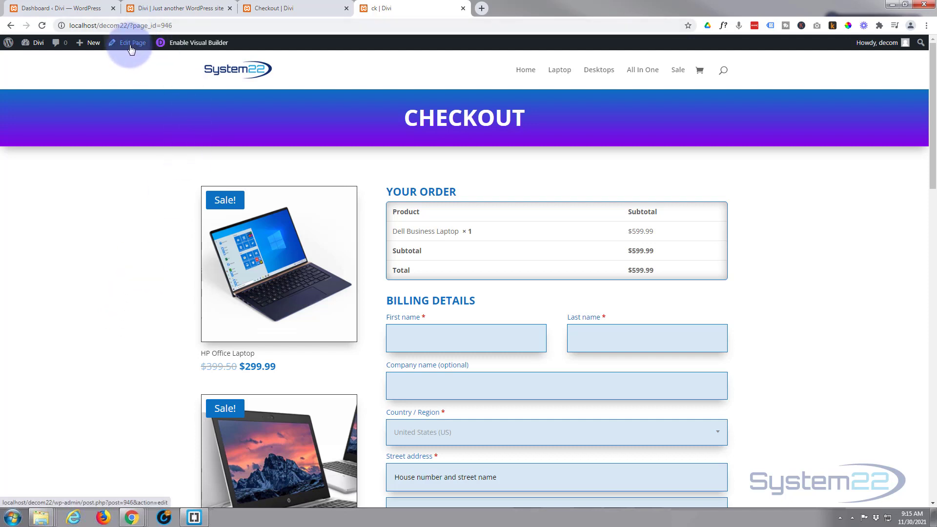
Create a new page titled "Checkout New" and start building it from scratch with the Divi Builder
{"action": "mouse_move", "coordinate": [87, 43]}
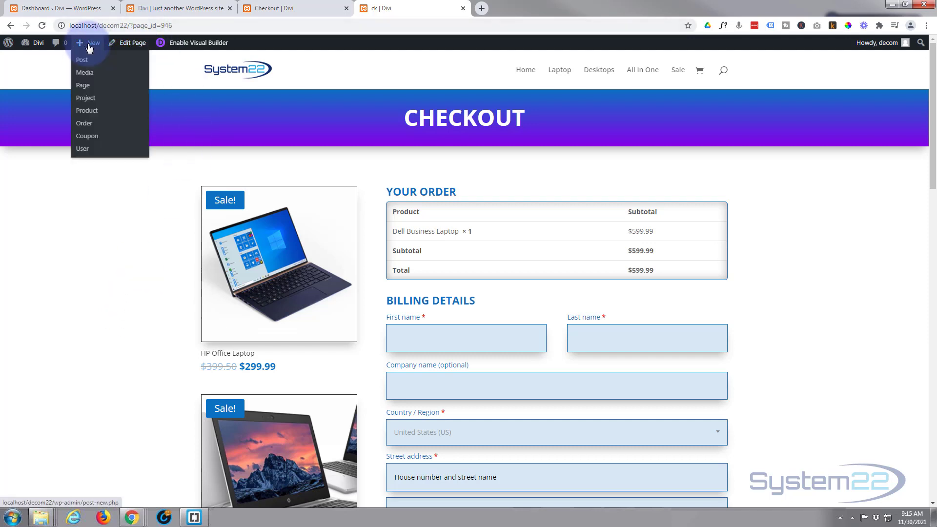
{"action": "left_click", "coordinate": [82, 87]}
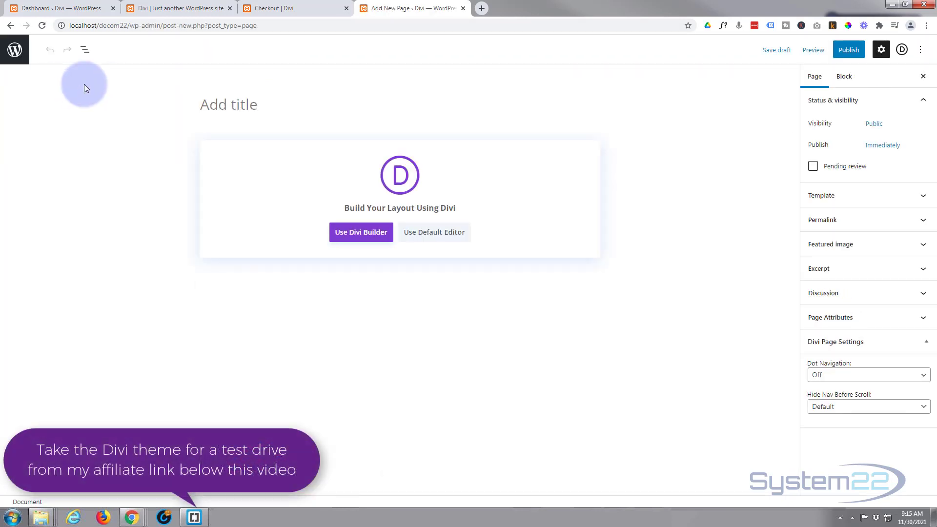
{"action": "type", "text": "Checkout New"}
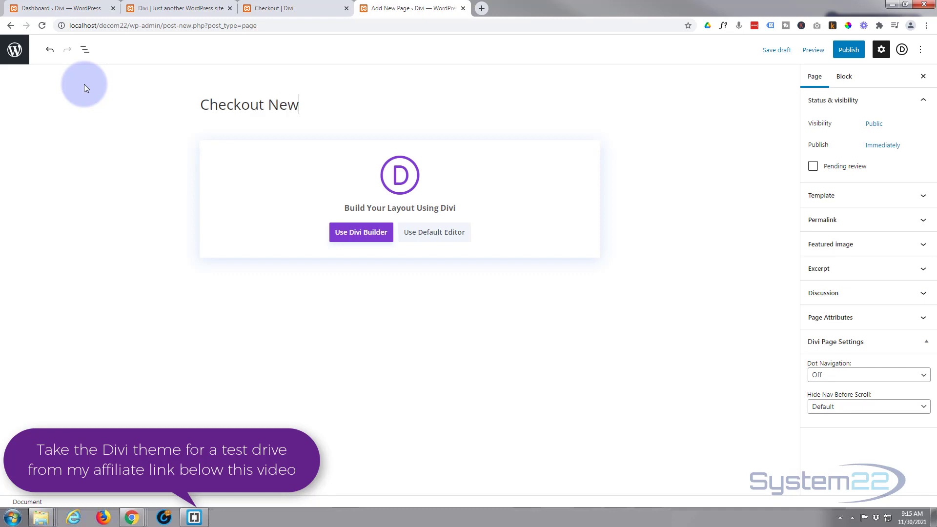
{"action": "left_click", "coordinate": [374, 236]}
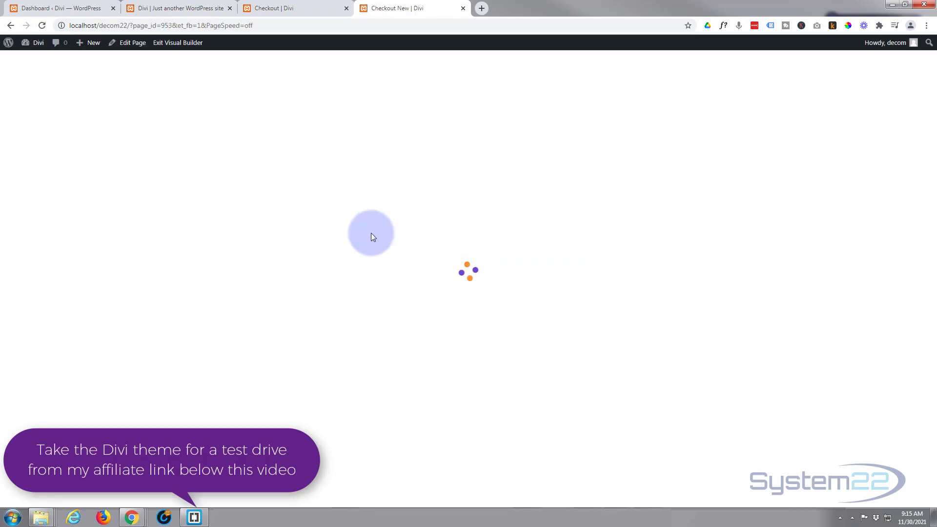
{"action": "left_click", "coordinate": [281, 409]}
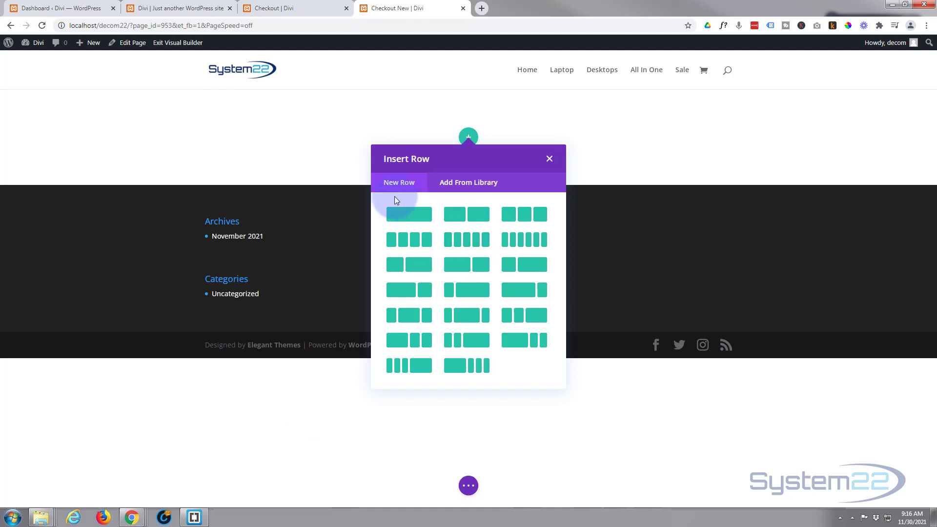
Insert a single-column row containing a Text module and replace its placeholder content with "Checkout"
{"action": "left_click", "coordinate": [401, 214]}
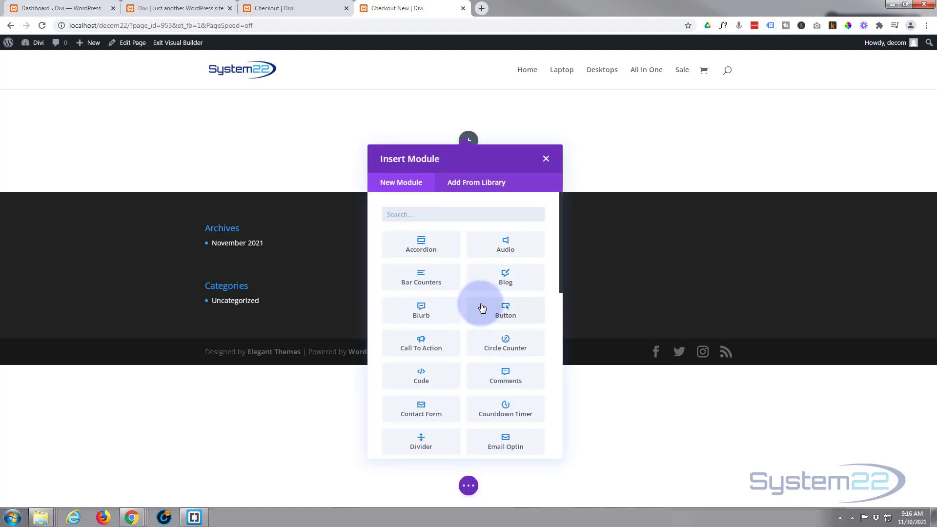
{"action": "scroll", "coordinate": [488, 297], "scroll_direction": "down", "scroll_amount": 5}
{"action": "scroll", "coordinate": [489, 291], "scroll_direction": "down", "scroll_amount": 3}
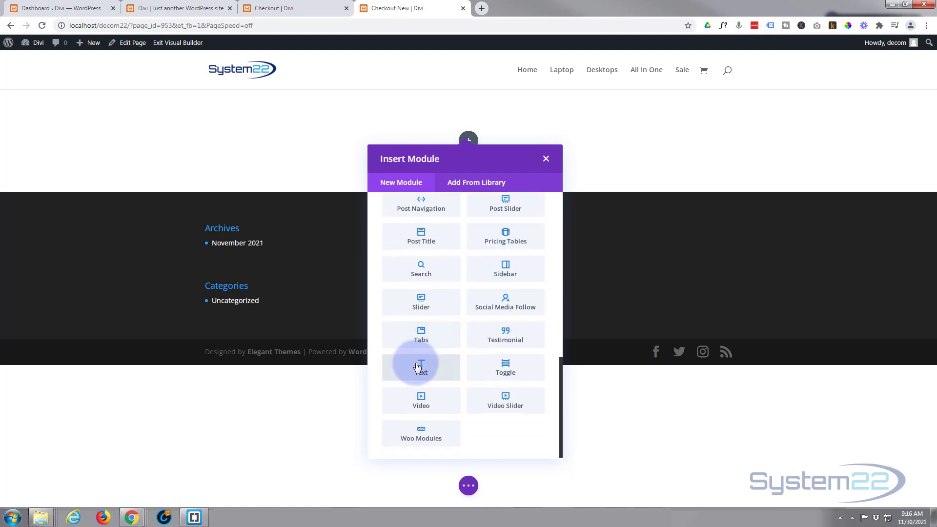
{"action": "left_click", "coordinate": [418, 366]}
{"action": "left_click_drag", "start_coordinate": [687, 311], "coordinate": [842, 341]}
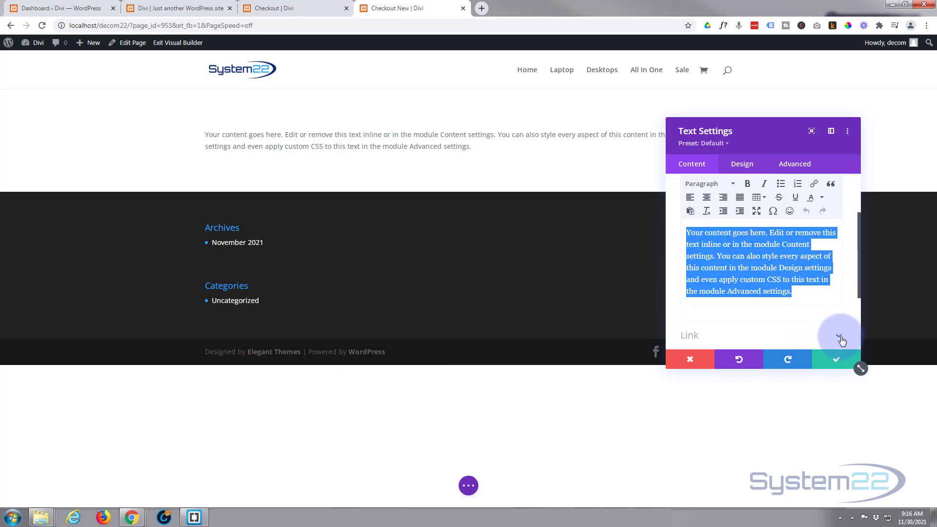
{"action": "type", "text": "Checkout"}
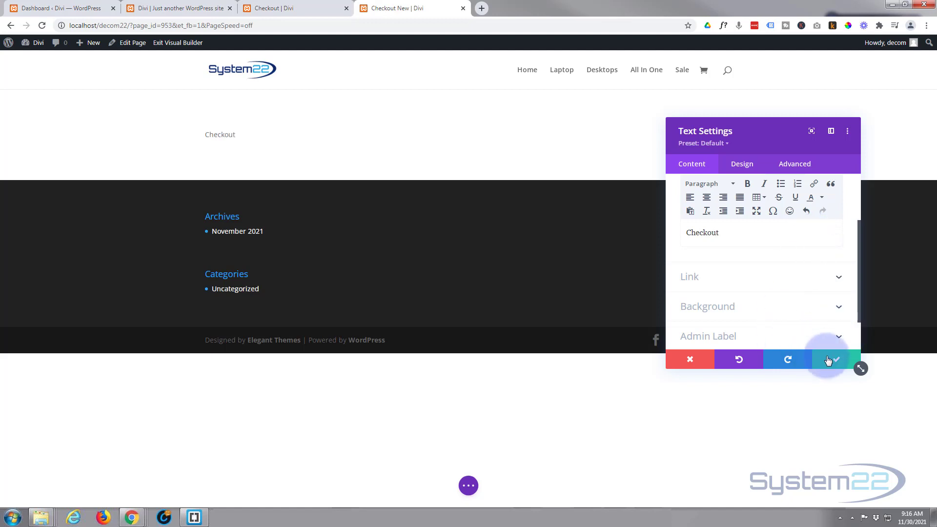
Style the Checkout text with a Bold font weight, white colour (#ffffff) and a text size of 50px
{"action": "left_click", "coordinate": [742, 166]}
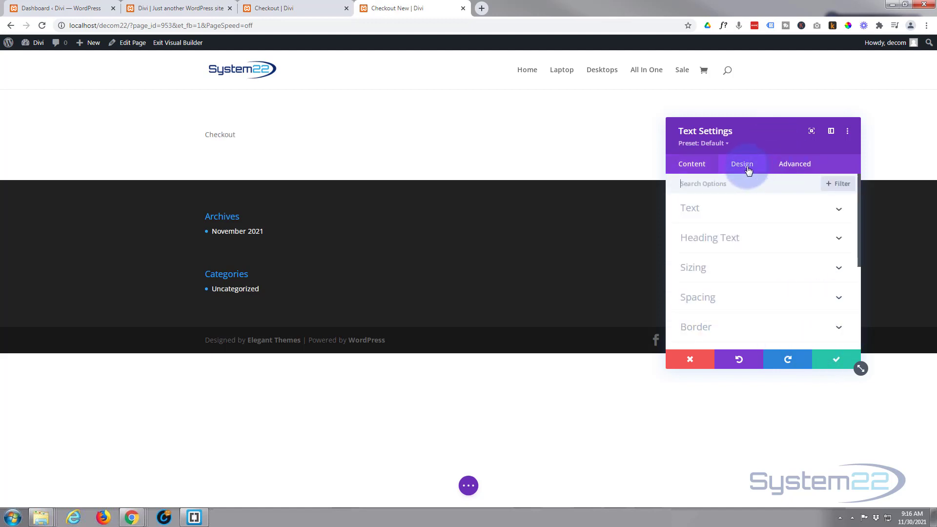
{"action": "left_click", "coordinate": [744, 211]}
{"action": "scroll", "coordinate": [743, 209], "scroll_direction": "down", "scroll_amount": 1}
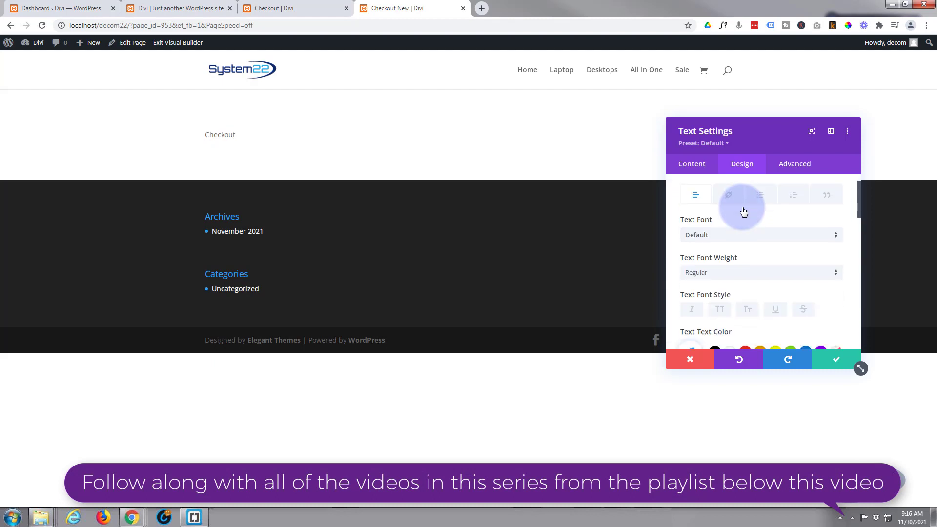
{"action": "left_click", "coordinate": [743, 264]}
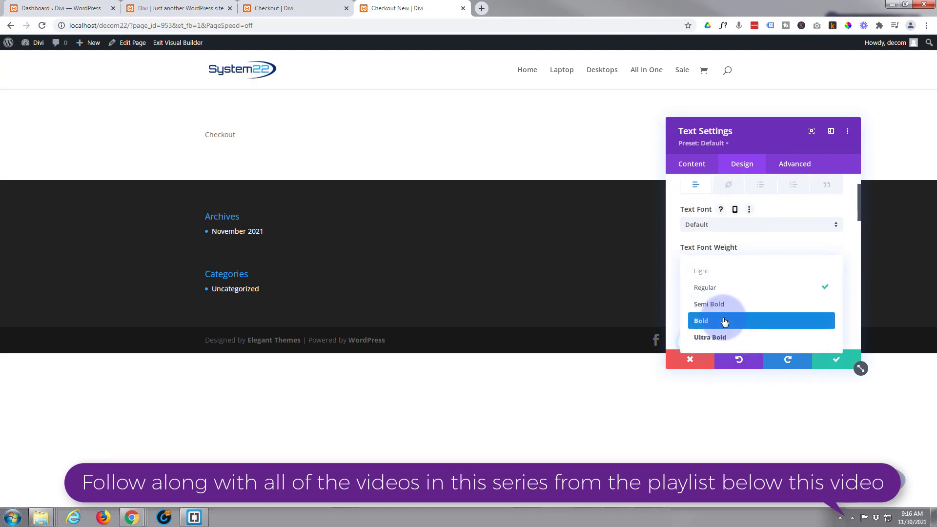
{"action": "left_click", "coordinate": [726, 323]}
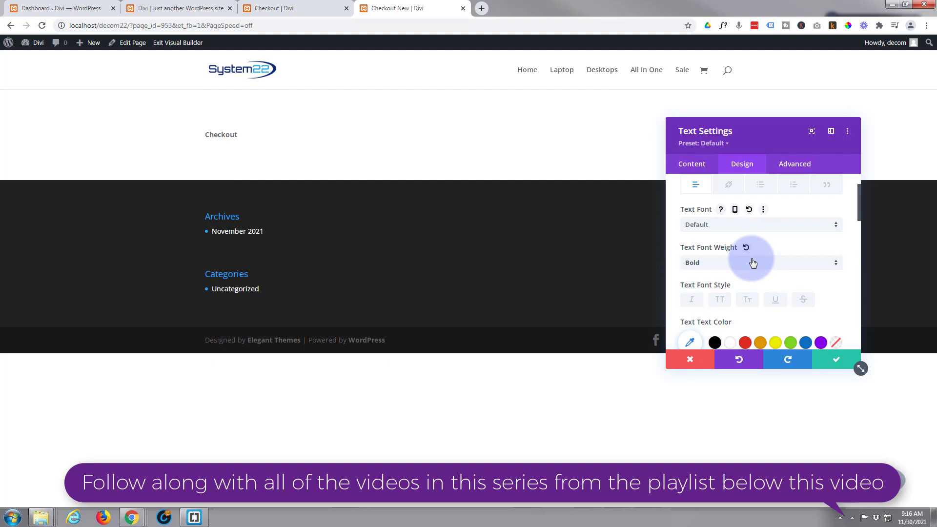
{"action": "scroll", "coordinate": [750, 257], "scroll_direction": "down", "scroll_amount": 2}
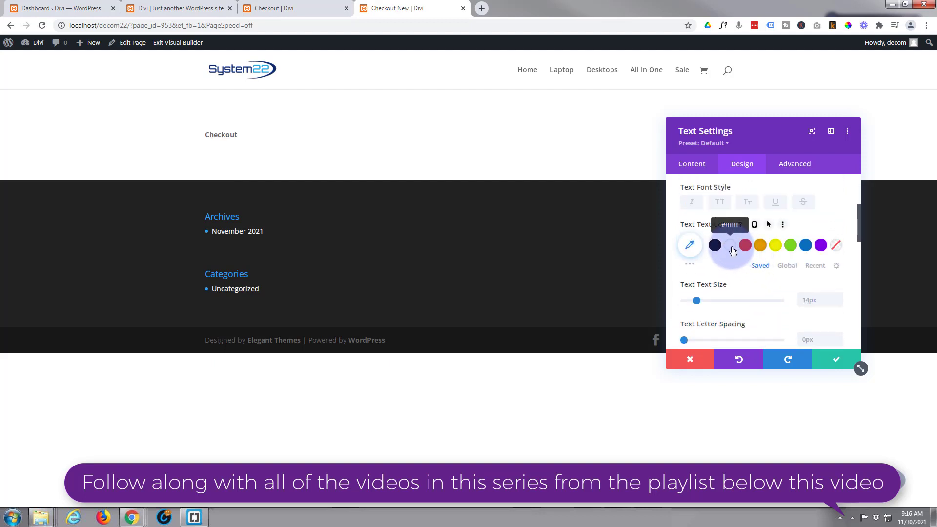
{"action": "left_click", "coordinate": [730, 245]}
{"action": "left_click_drag", "start_coordinate": [697, 300], "coordinate": [732, 301]}
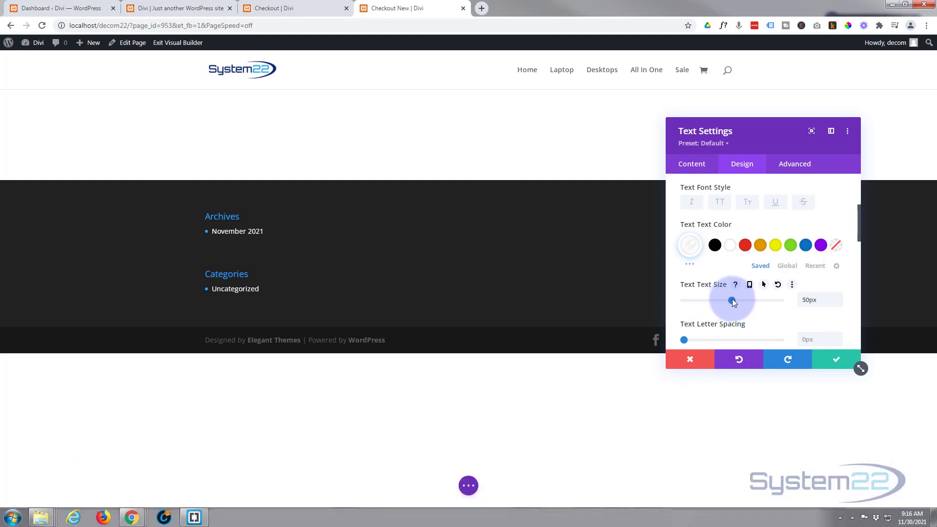
Center-align the Checkout text and save the Text module's settings
{"action": "scroll", "coordinate": [737, 260], "scroll_direction": "down", "scroll_amount": 5}
{"action": "scroll", "coordinate": [738, 259], "scroll_direction": "down", "scroll_amount": 3}
{"action": "left_click", "coordinate": [742, 222]}
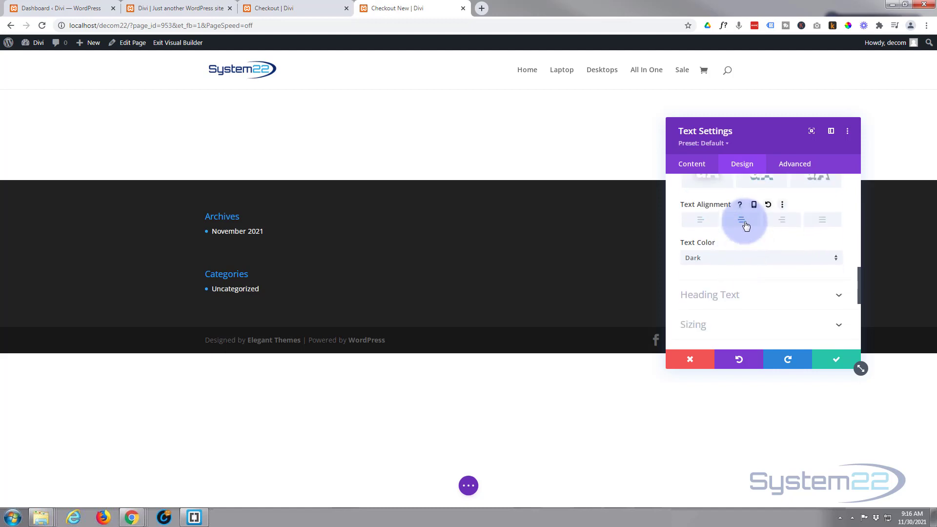
{"action": "left_click", "coordinate": [836, 360]}
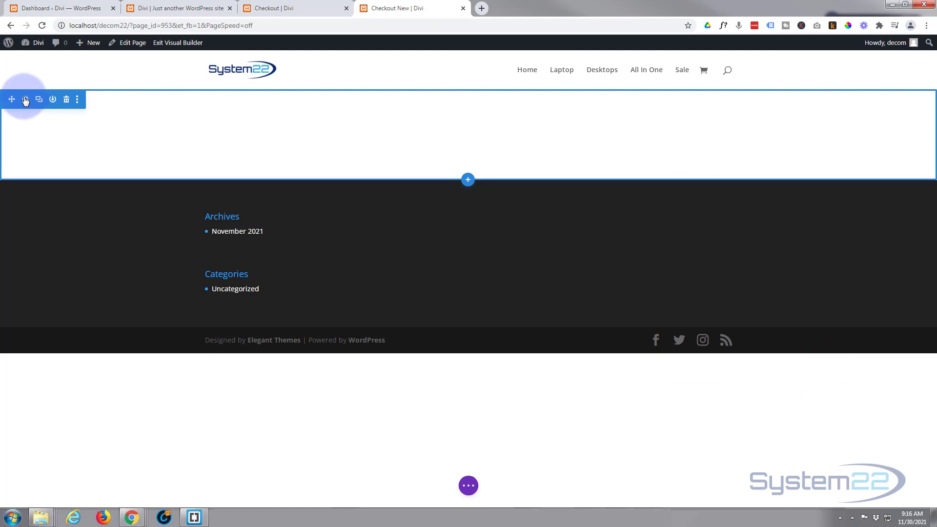
Give the section containing the Checkout heading a linear background gradient running from the saved blue to the saved purple
{"action": "left_click", "coordinate": [25, 101]}
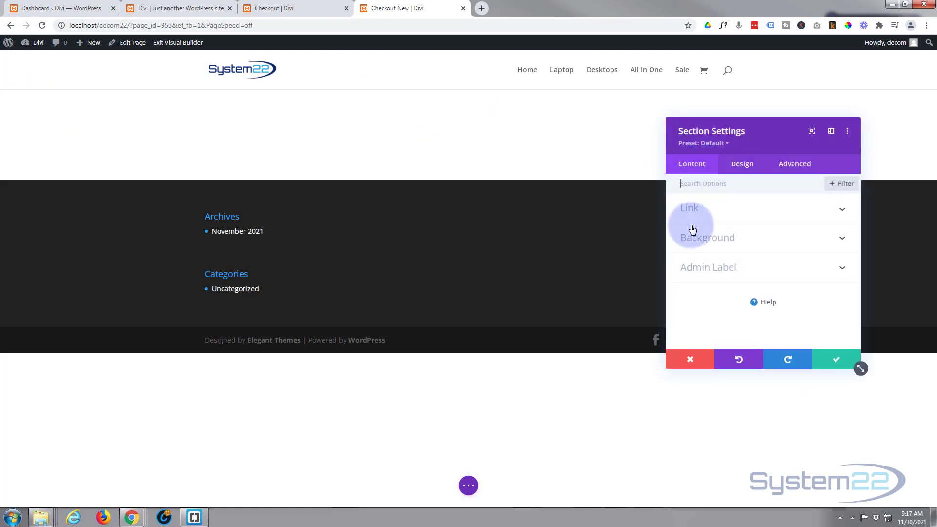
{"action": "left_click", "coordinate": [707, 237]}
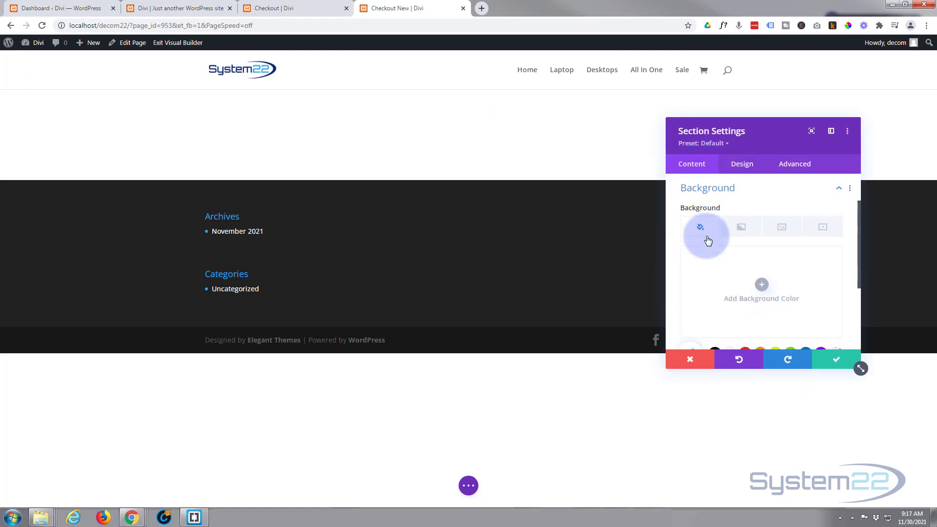
{"action": "left_click", "coordinate": [742, 231]}
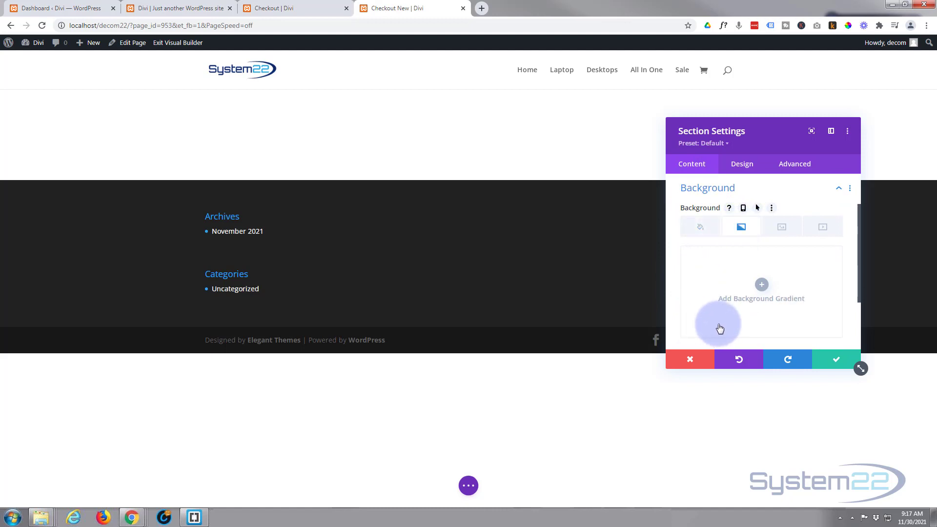
{"action": "left_click", "coordinate": [755, 289]}
{"action": "scroll", "coordinate": [755, 288], "scroll_direction": "down", "scroll_amount": 3}
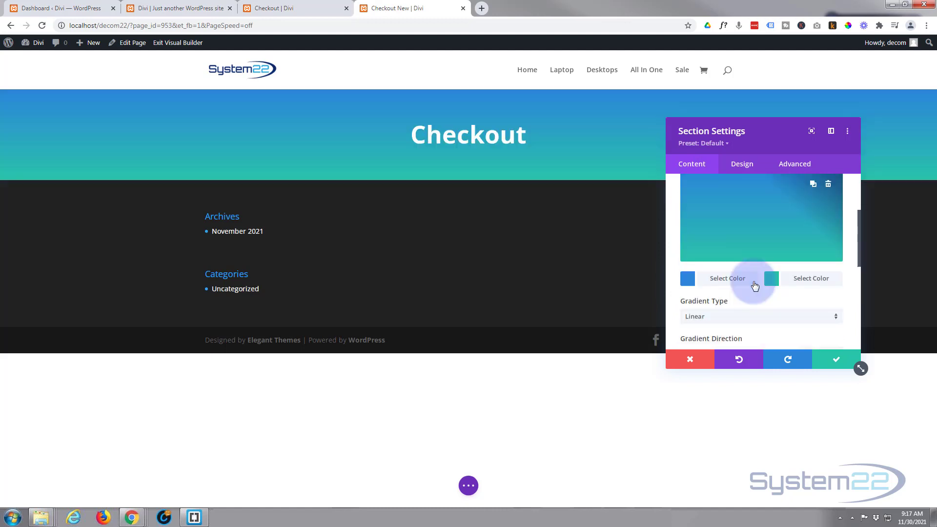
{"action": "left_click", "coordinate": [713, 266]}
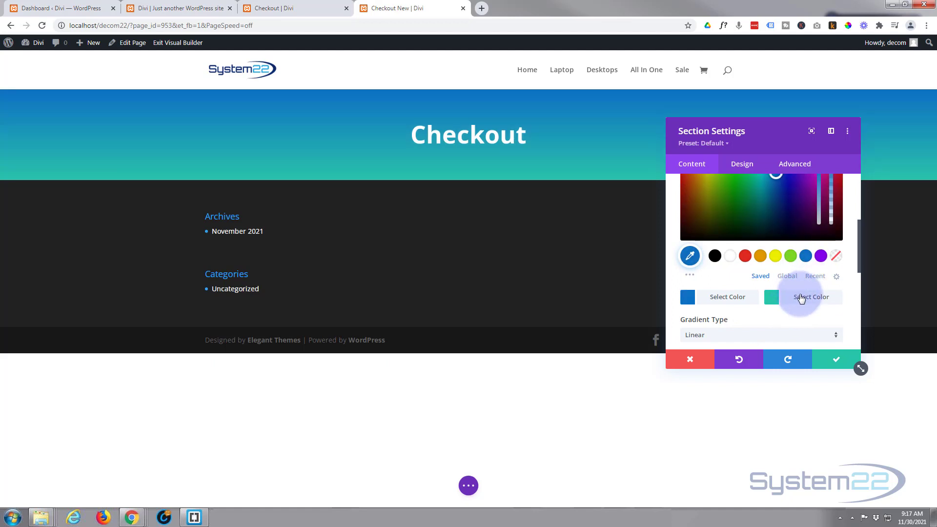
{"action": "left_click", "coordinate": [821, 256]}
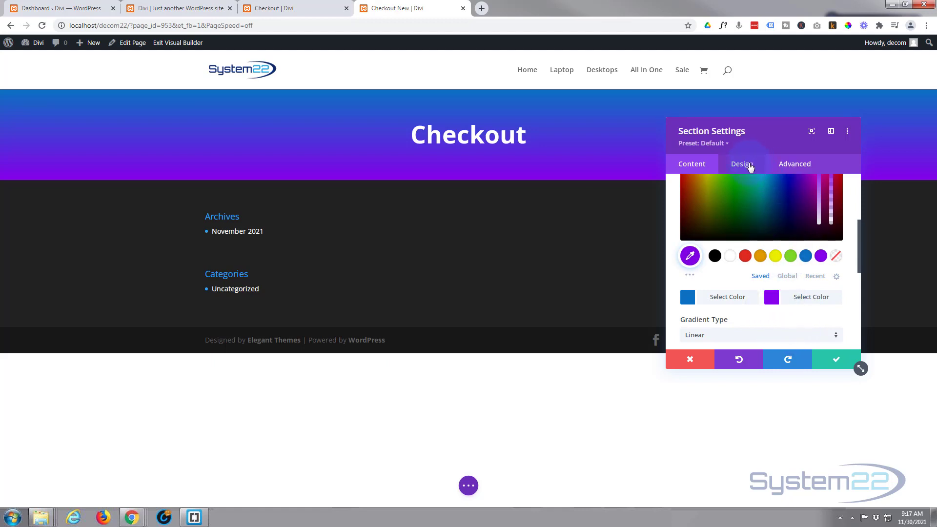
Set the heading section's top padding to 20px
{"action": "left_click", "coordinate": [743, 164]}
{"action": "left_click", "coordinate": [726, 299]}
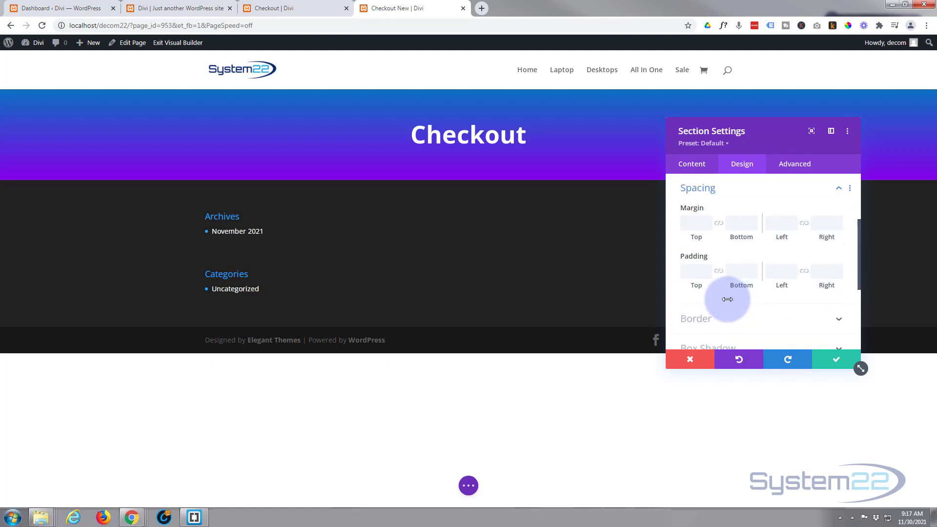
{"action": "left_click", "coordinate": [696, 270]}
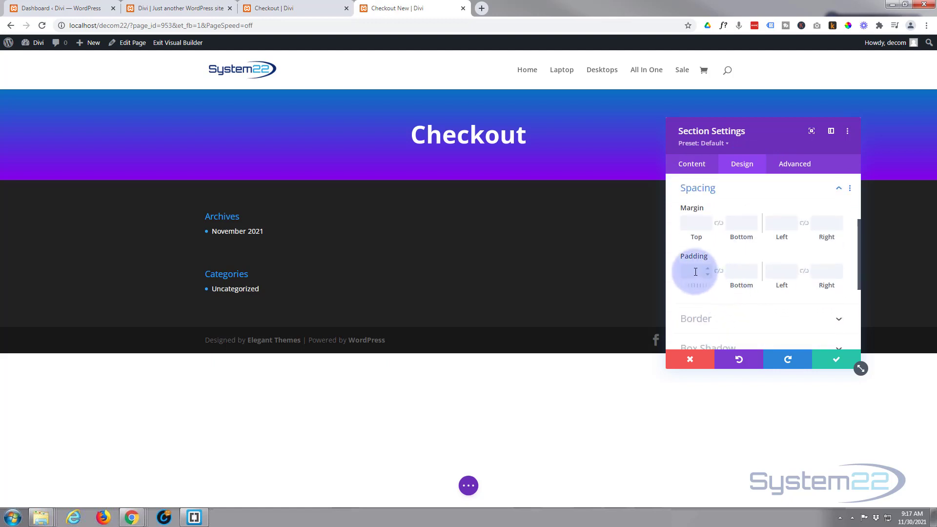
{"action": "type", "text": "20px"}
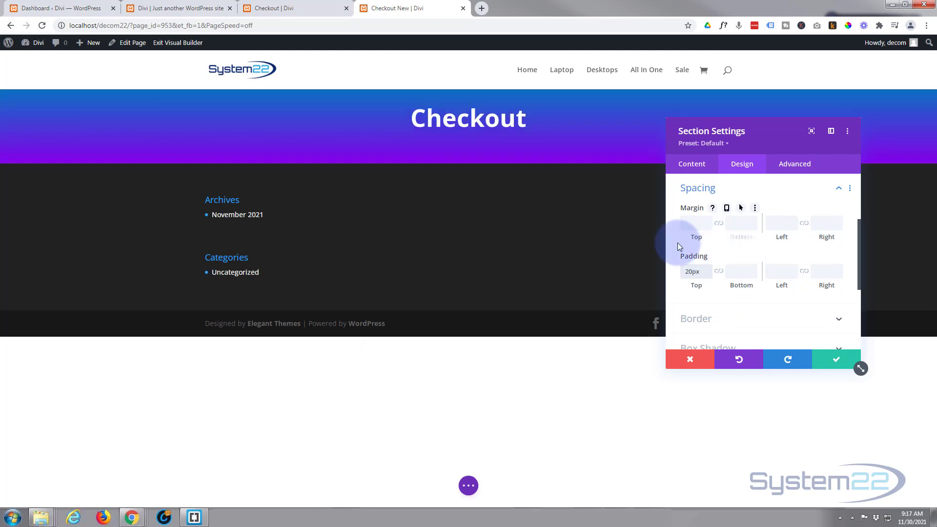
Link the heading section's bottom padding to its top padding at 20px and save the section settings
{"action": "left_click", "coordinate": [718, 271]}
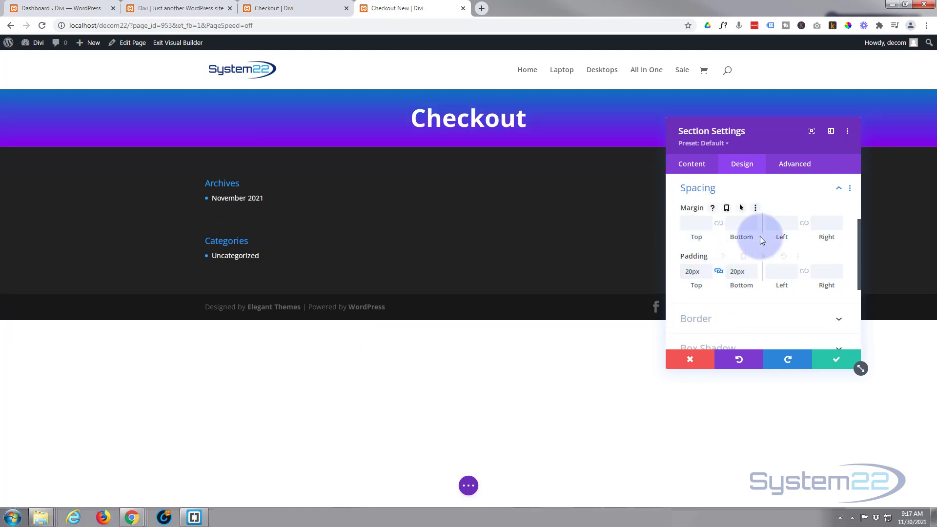
{"action": "left_click", "coordinate": [837, 360]}
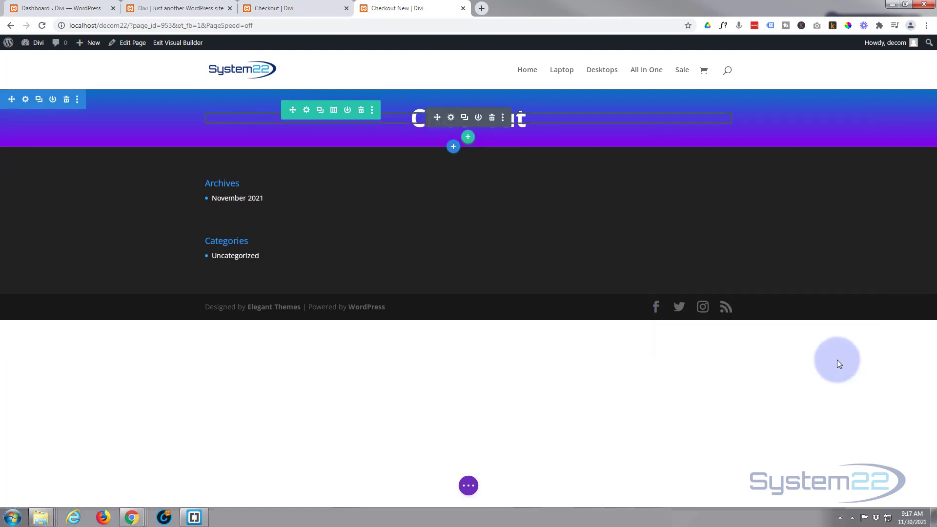
Set the Checkout heading text to the all-uppercase font style and save the Text module's settings
{"action": "left_click", "coordinate": [452, 118]}
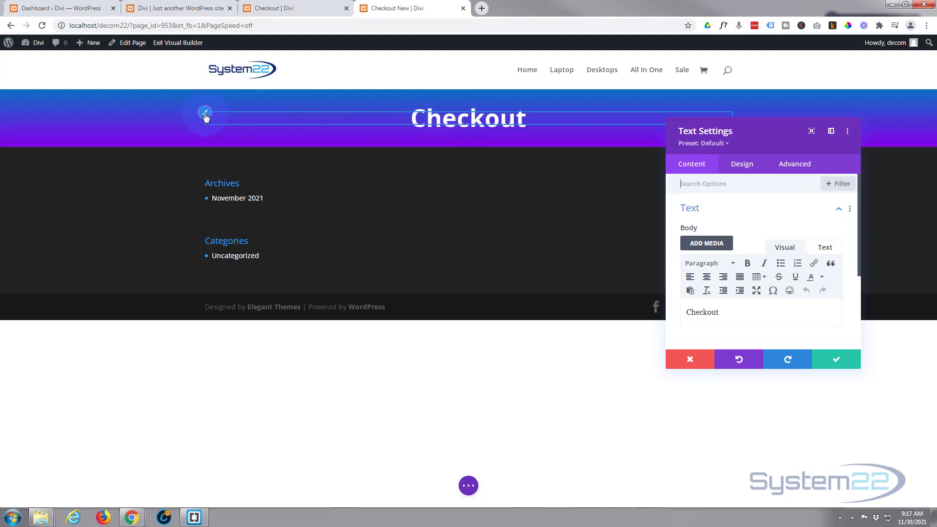
{"action": "key", "text": "shift+t"}
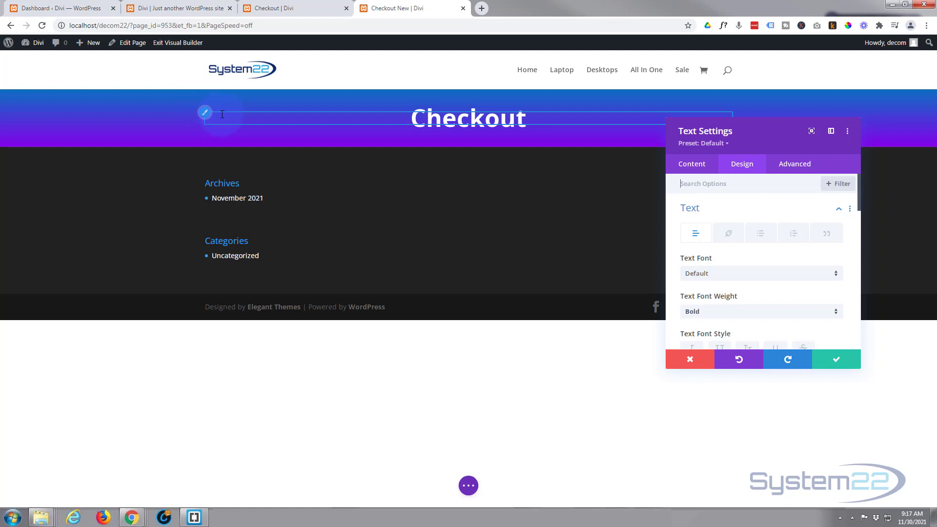
{"action": "scroll", "coordinate": [764, 247], "scroll_direction": "down", "scroll_amount": 2}
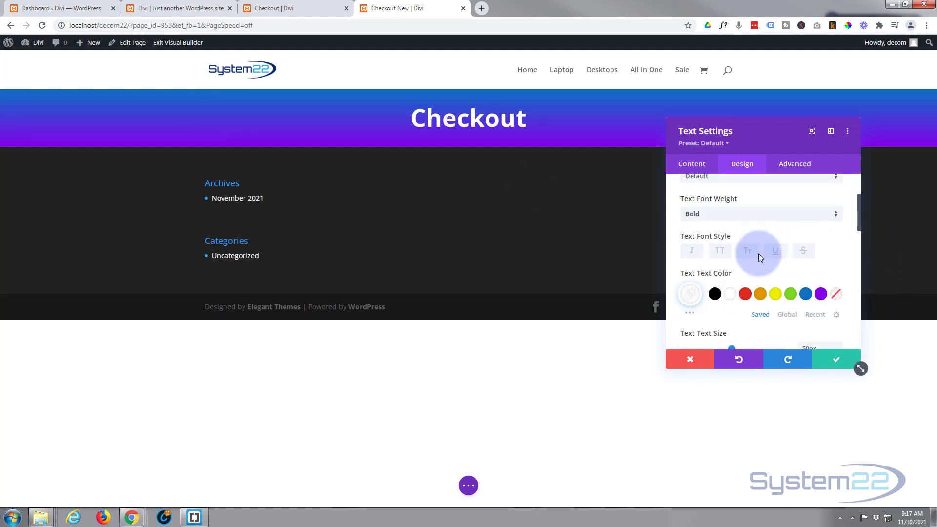
{"action": "left_click", "coordinate": [721, 251]}
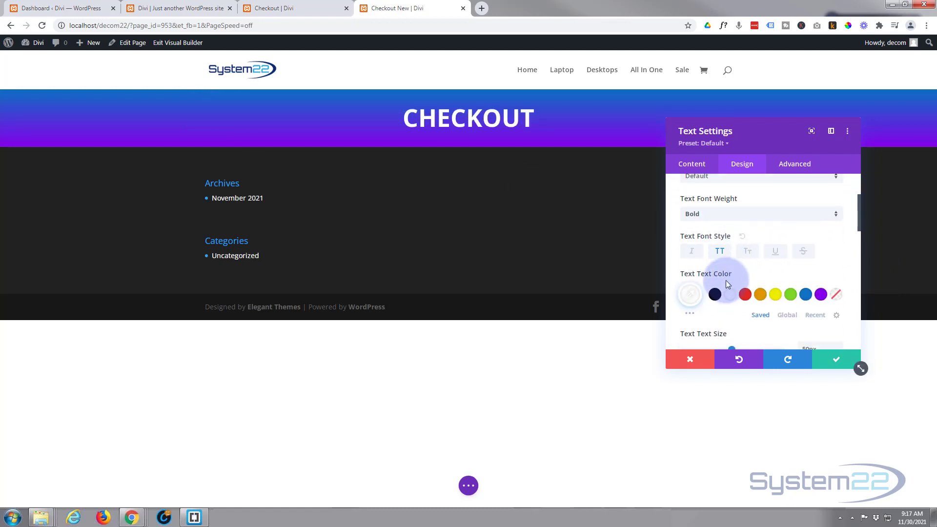
{"action": "left_click", "coordinate": [837, 366]}
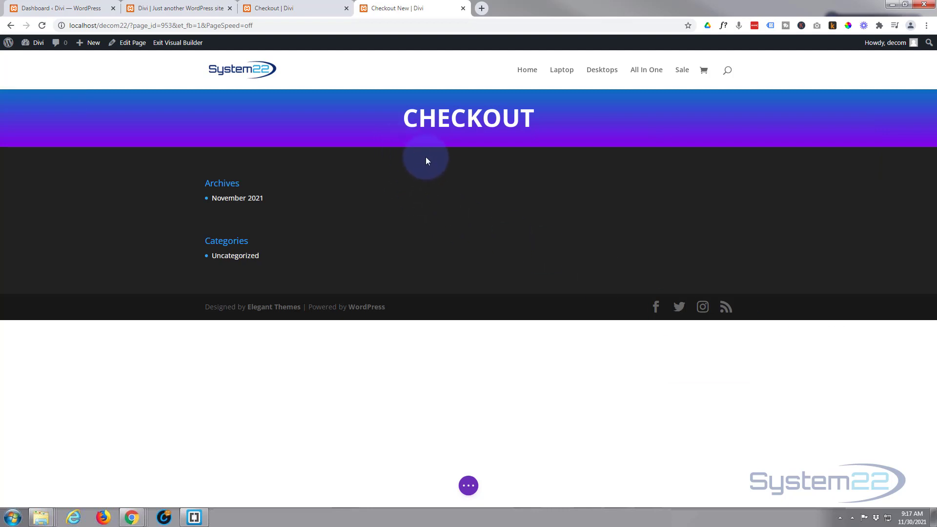
Insert a regular section below the Checkout heading section with a one-third, two-thirds column row
{"action": "mouse_move", "coordinate": [444, 144]}
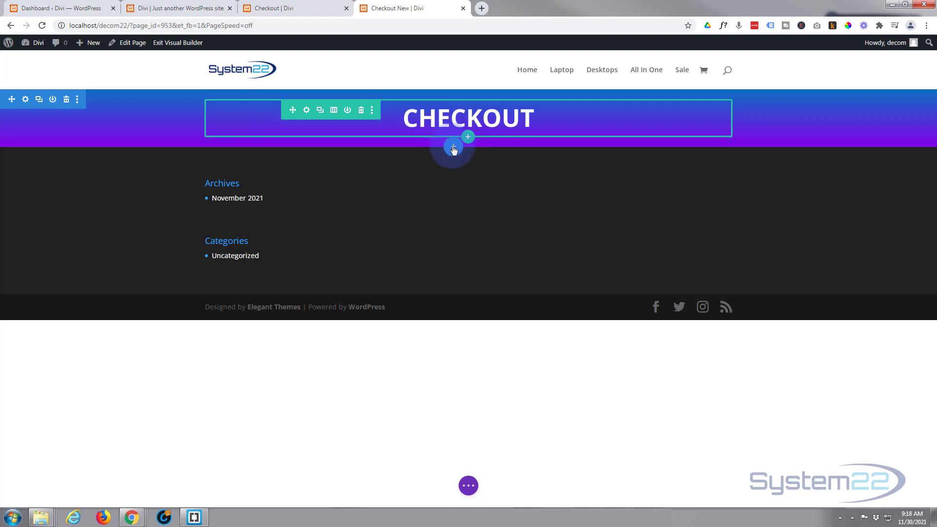
{"action": "left_click", "coordinate": [454, 148]}
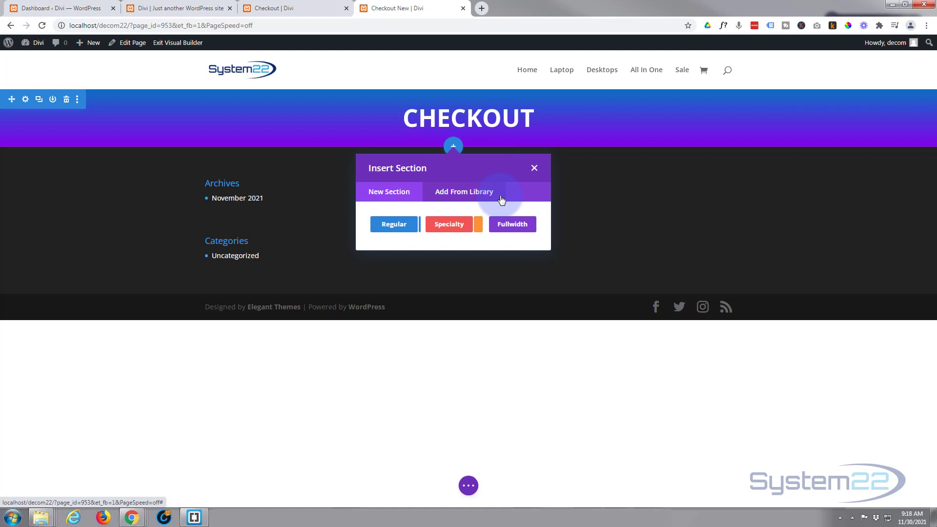
{"action": "left_click", "coordinate": [396, 225]}
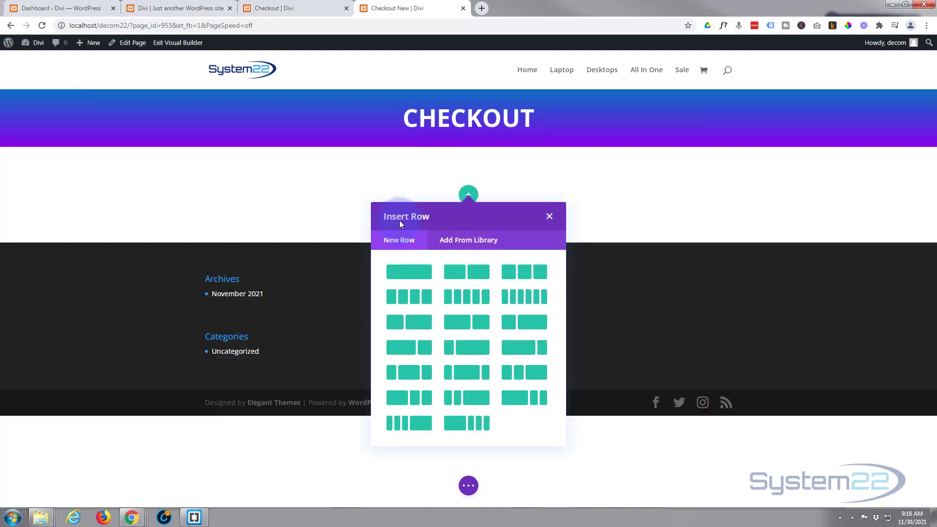
{"action": "left_click", "coordinate": [524, 322]}
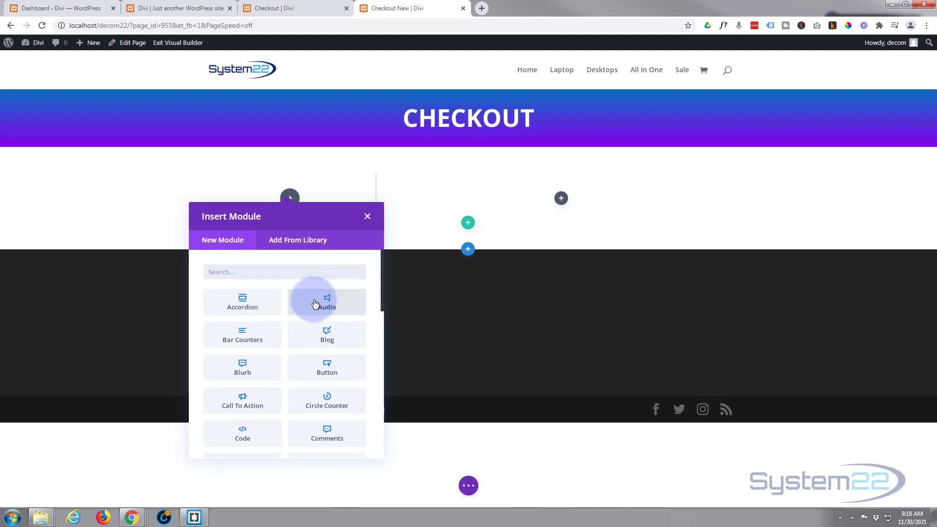
Insert a Woo Products module into the new row's narrow one-third column
{"action": "scroll", "coordinate": [314, 301], "scroll_direction": "down", "scroll_amount": 5}
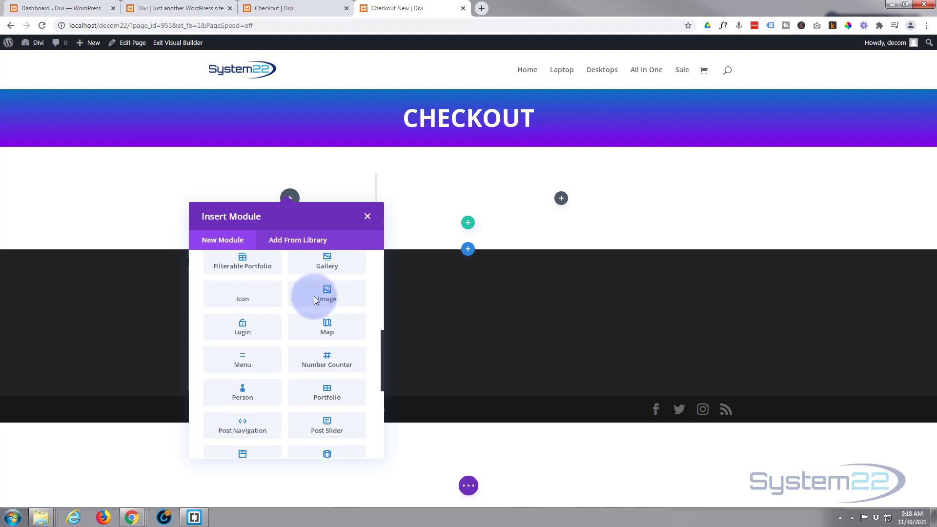
{"action": "scroll", "coordinate": [314, 297], "scroll_direction": "down", "scroll_amount": 5}
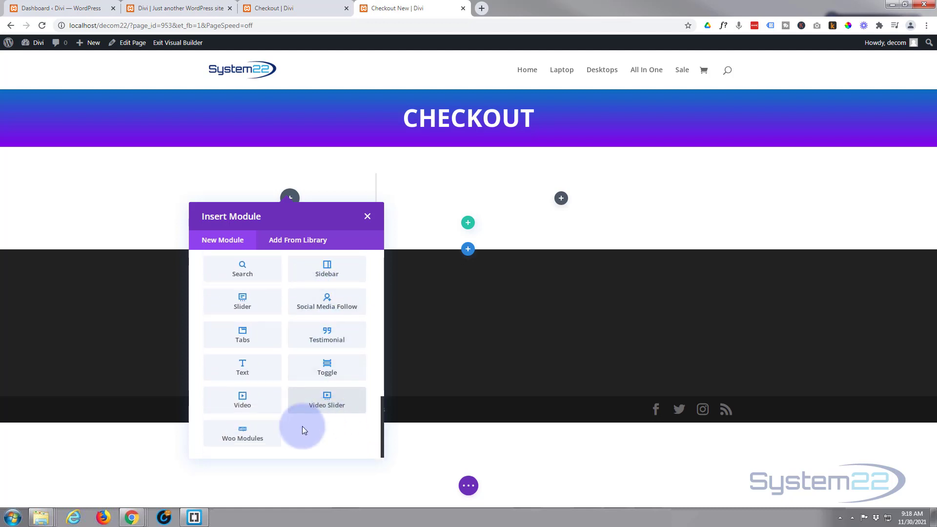
{"action": "left_click", "coordinate": [258, 439]}
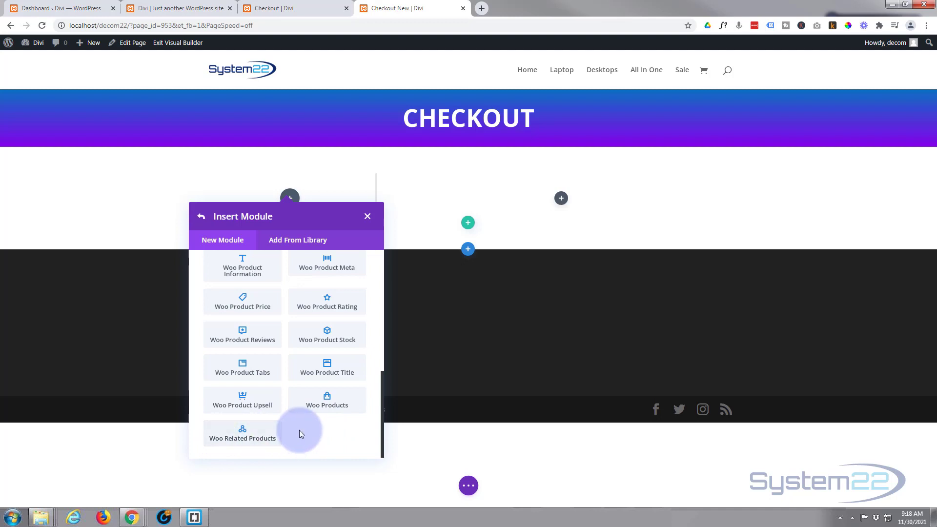
{"action": "scroll", "coordinate": [297, 427], "scroll_direction": "up", "scroll_amount": 9}
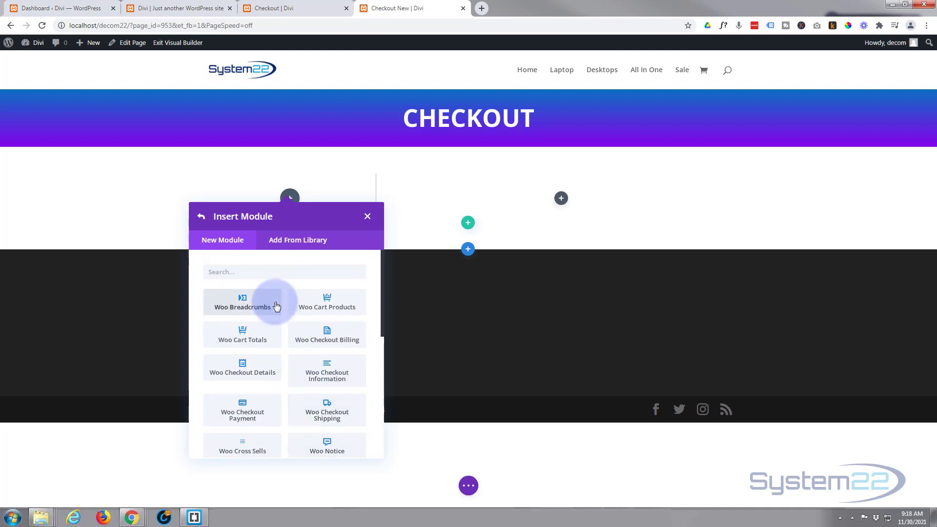
{"action": "scroll", "coordinate": [273, 307], "scroll_direction": "down", "scroll_amount": 7}
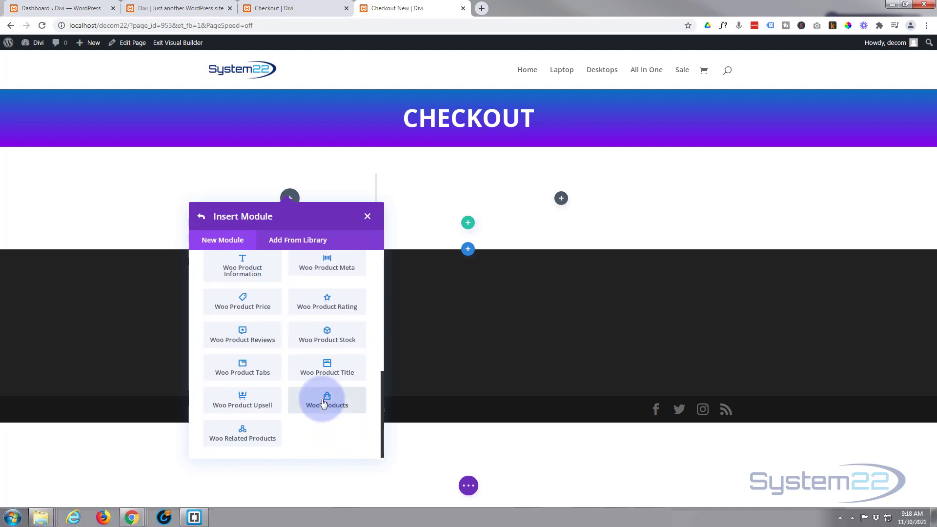
{"action": "left_click", "coordinate": [323, 403]}
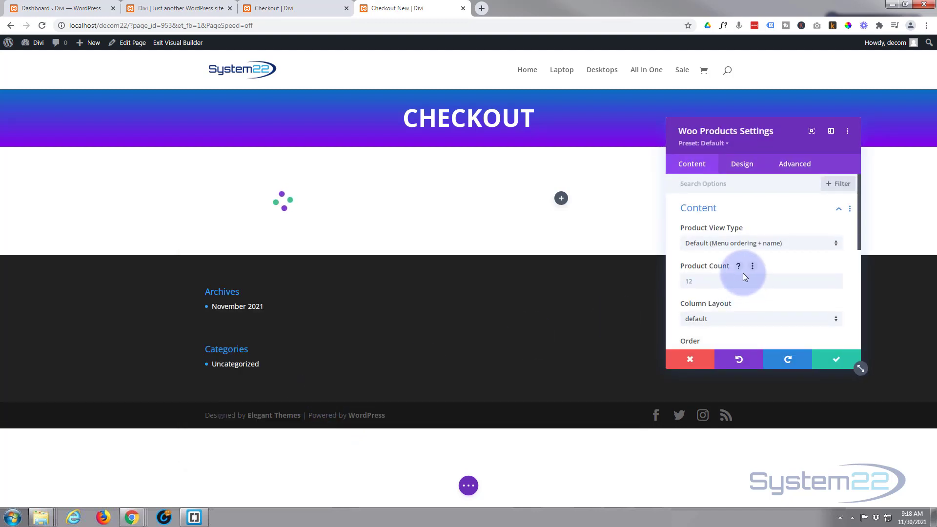
Set the Woo Products module's view type to Product Category with a product count of 4, and review the included categories
{"action": "left_click", "coordinate": [803, 244]}
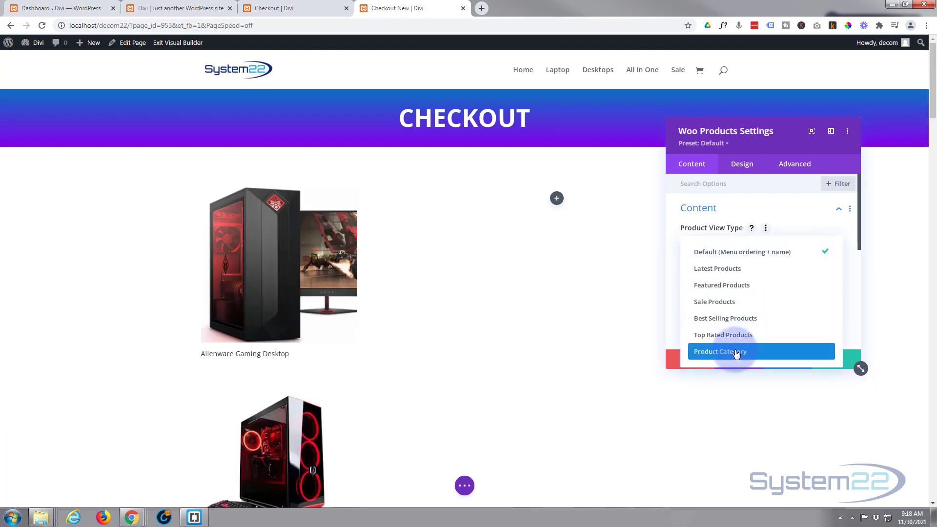
{"action": "left_click", "coordinate": [736, 352]}
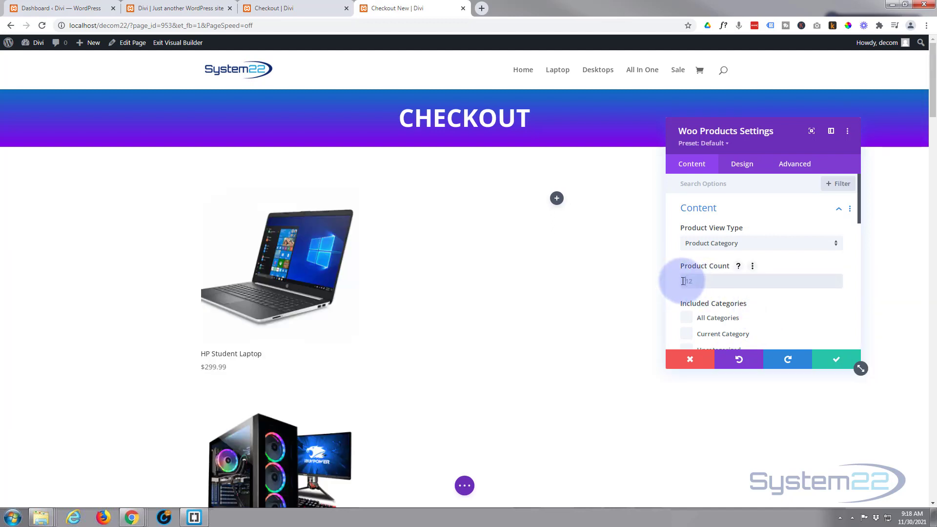
{"action": "left_click", "coordinate": [683, 281]}
{"action": "type", "text": "4"}
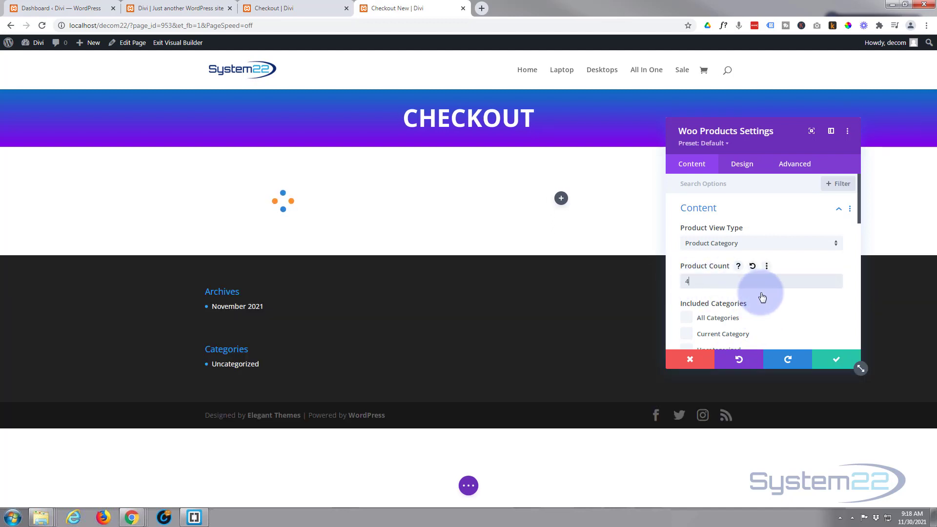
{"action": "scroll", "coordinate": [761, 293], "scroll_direction": "down", "scroll_amount": 2}
{"action": "scroll", "coordinate": [762, 297], "scroll_direction": "down", "scroll_amount": 2}
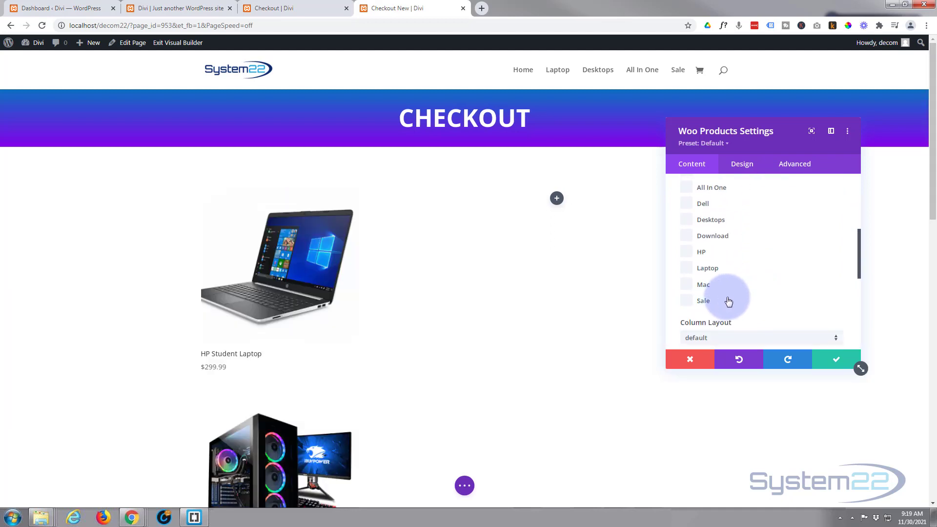
{"action": "scroll", "coordinate": [730, 302], "scroll_direction": "up", "scroll_amount": 2}
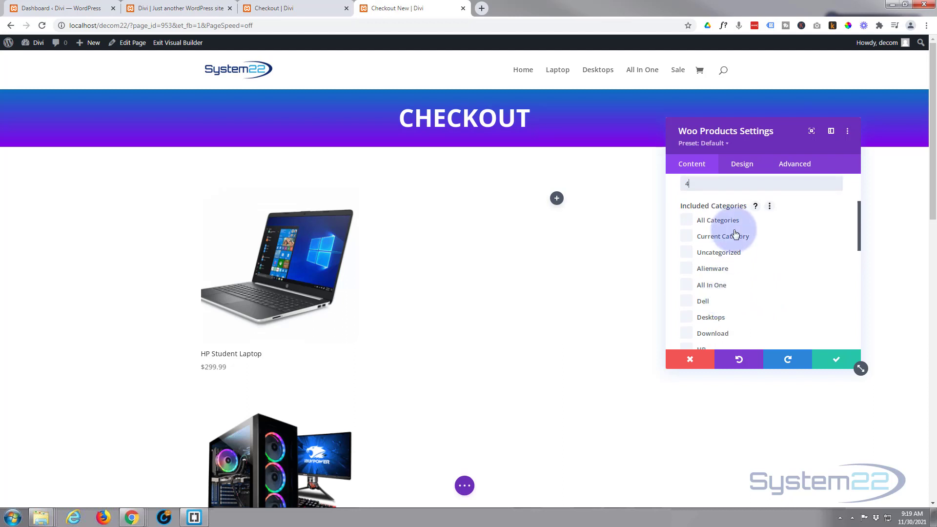
Set the product overlay's icon colour to white (#ffffff) and its background colour to semi-transparent blue, rgba(12,113,195,0.21)
{"action": "left_click", "coordinate": [739, 166]}
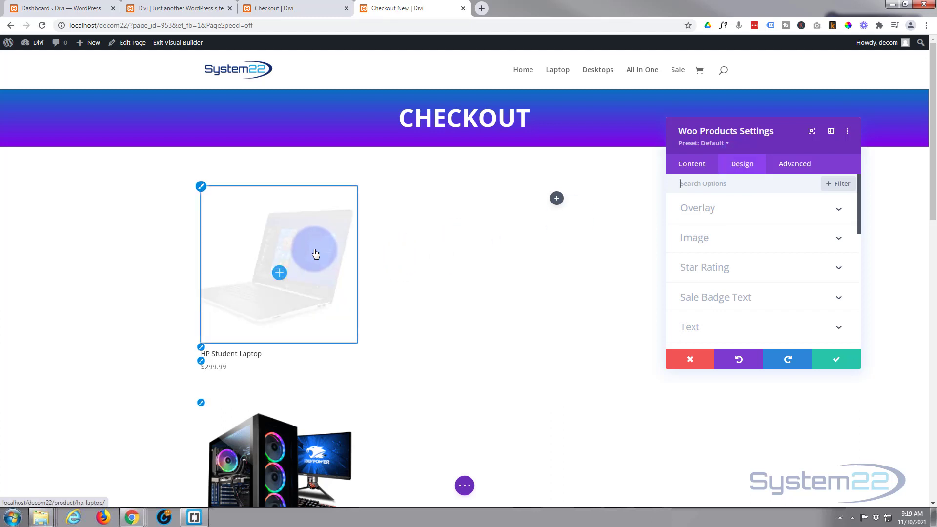
{"action": "left_click", "coordinate": [742, 211]}
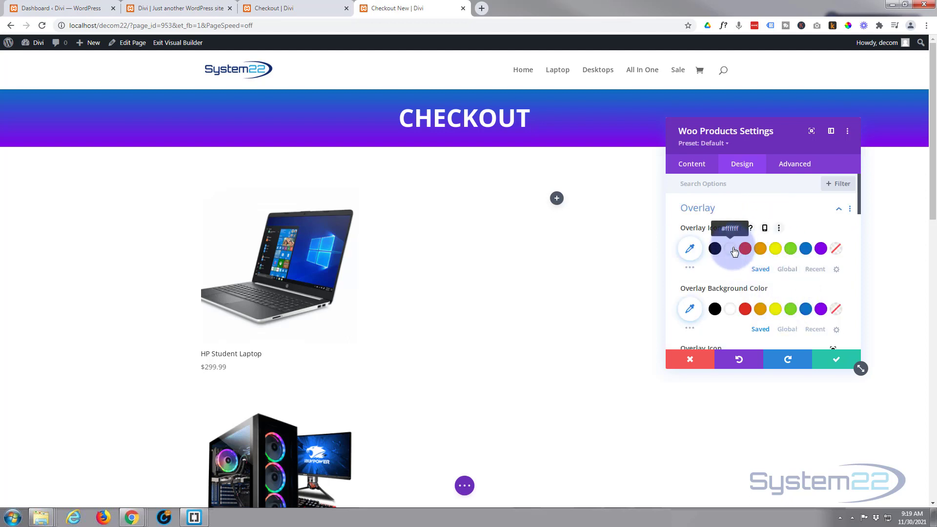
{"action": "scroll", "coordinate": [732, 251], "scroll_direction": "down", "scroll_amount": 1}
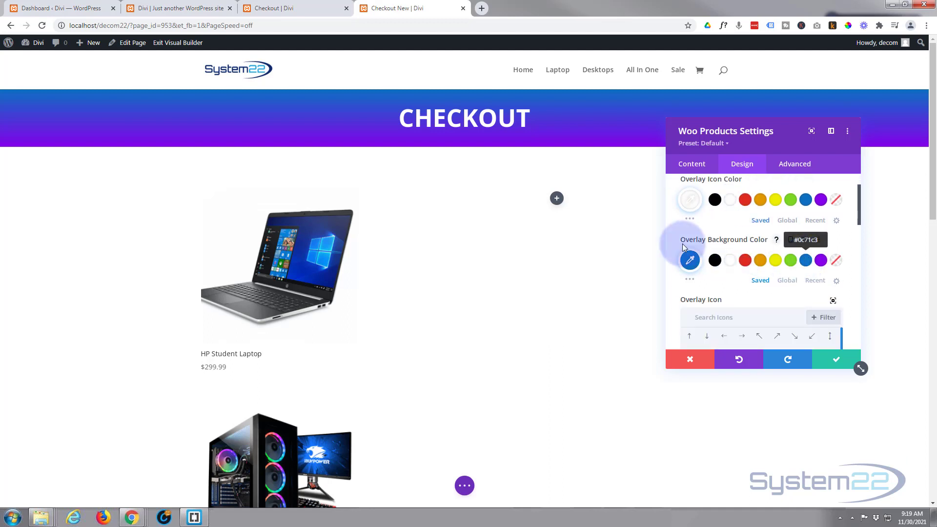
{"action": "left_click", "coordinate": [690, 260]}
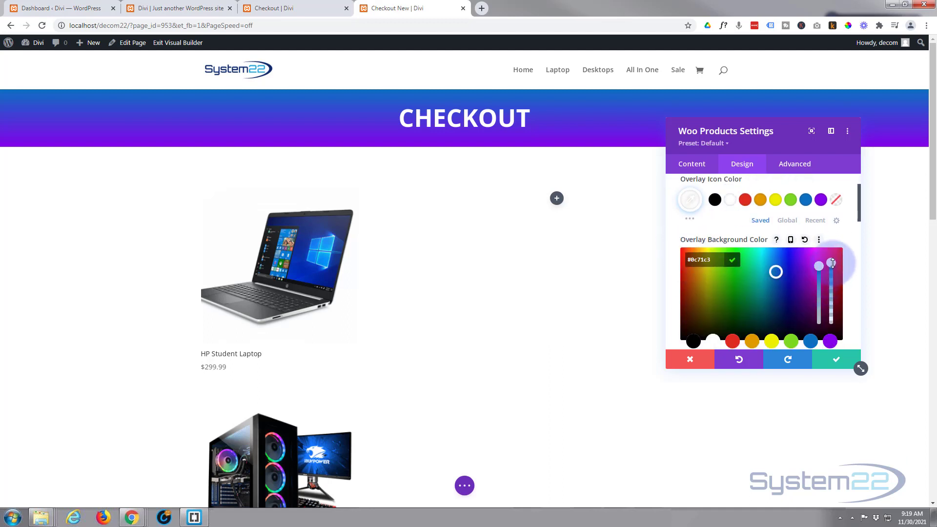
{"action": "left_click_drag", "start_coordinate": [832, 263], "coordinate": [832, 312]}
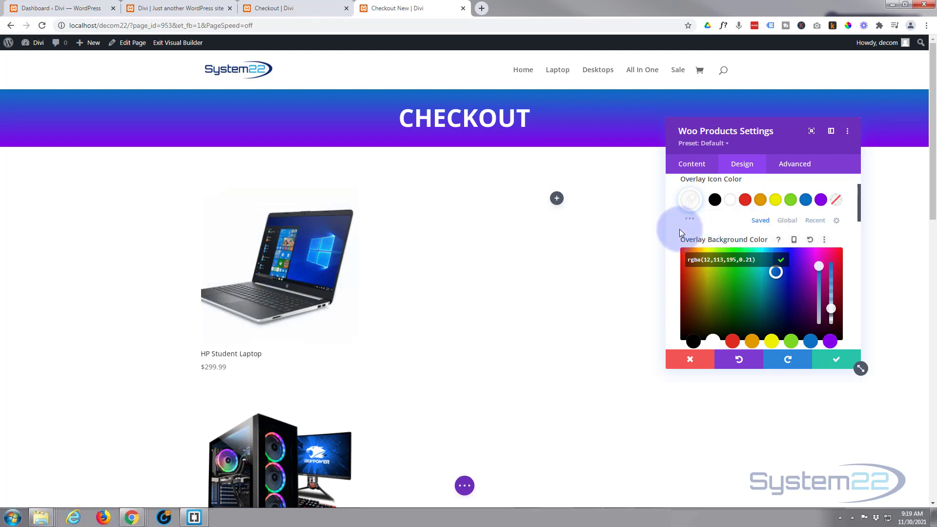
Find the eye icons by searching for "Eye" and choose the first one as the product overlay icon
{"action": "scroll", "coordinate": [673, 226], "scroll_direction": "down", "scroll_amount": 2}
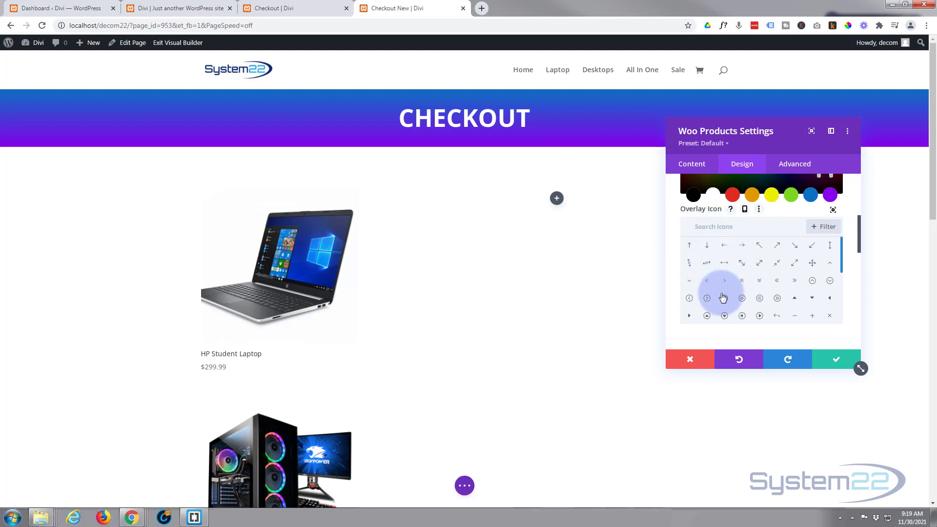
{"action": "scroll", "coordinate": [805, 276], "scroll_direction": "down", "scroll_amount": 5}
{"action": "scroll", "coordinate": [814, 282], "scroll_direction": "down", "scroll_amount": 6}
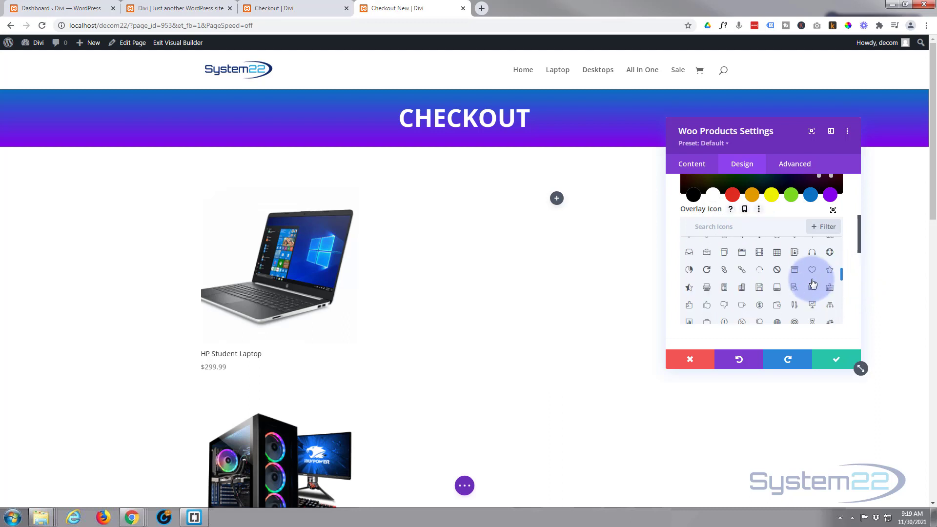
{"action": "scroll", "coordinate": [812, 280], "scroll_direction": "down", "scroll_amount": 5}
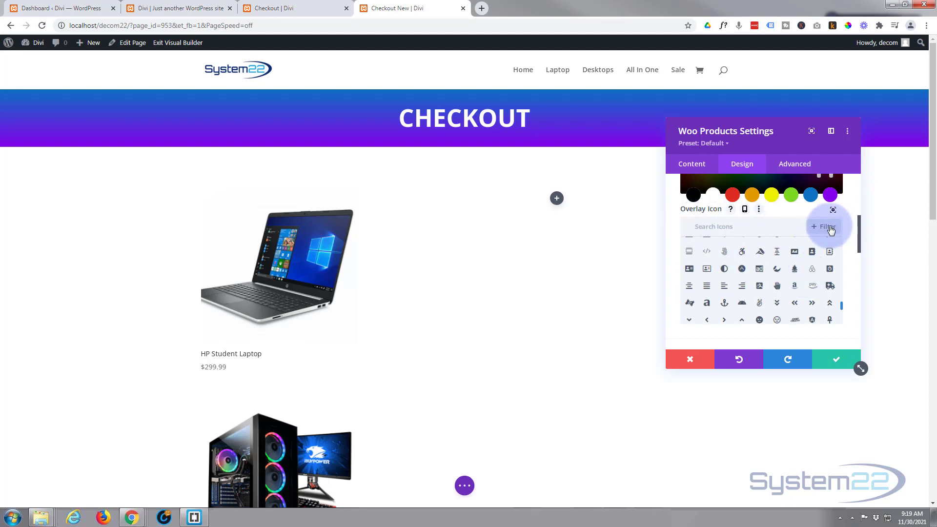
{"action": "scroll", "coordinate": [732, 228], "scroll_direction": "down", "scroll_amount": 1}
{"action": "scroll", "coordinate": [738, 266], "scroll_direction": "up", "scroll_amount": 12}
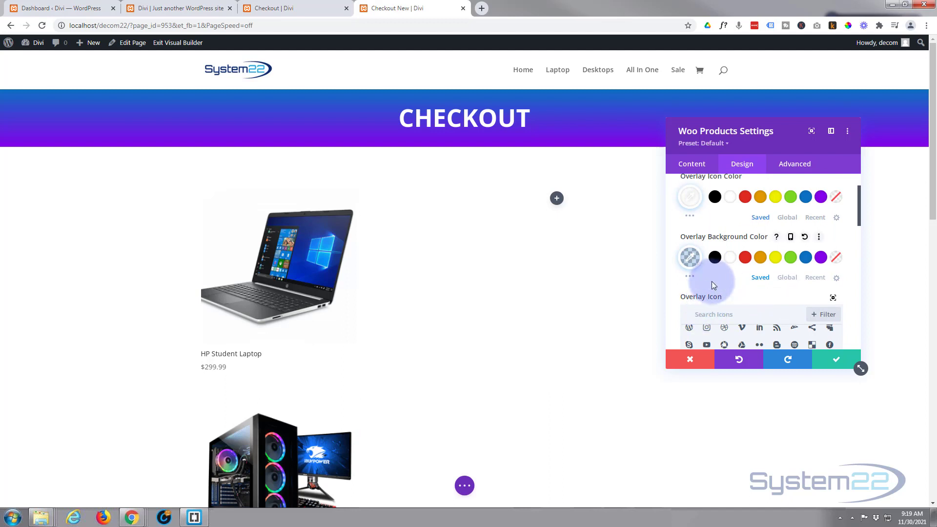
{"action": "type", "text": "eye"}
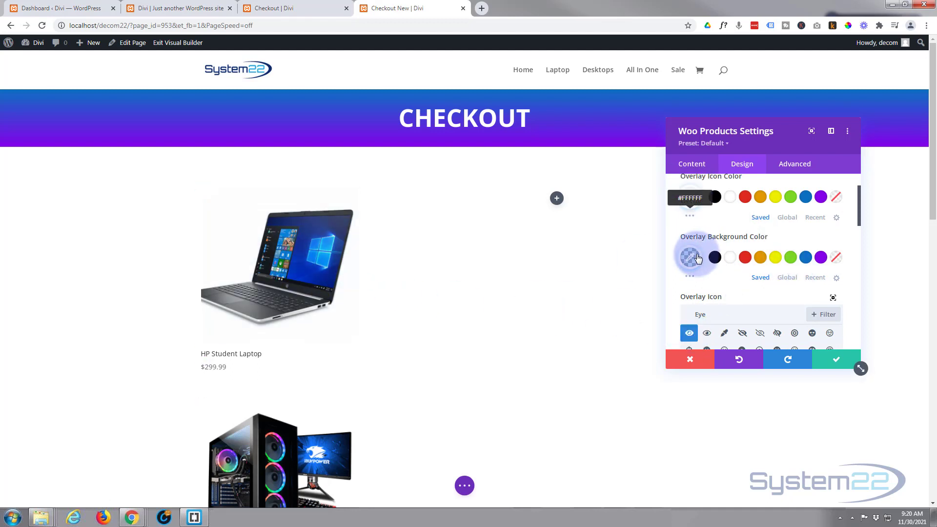
Give the product images a 1px blue (#0c71c3) border and apply the box shadow preset that falls below the image
{"action": "scroll", "coordinate": [675, 245], "scroll_direction": "down", "scroll_amount": 10}
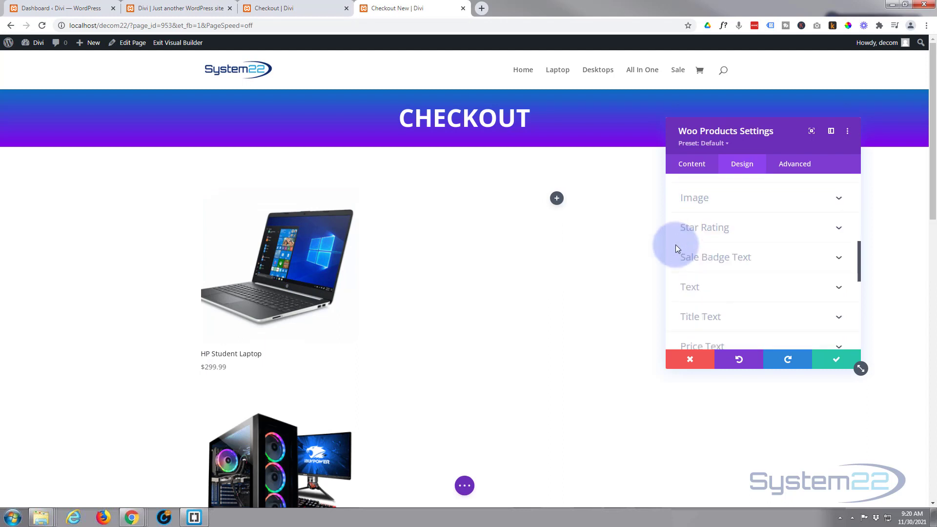
{"action": "left_click", "coordinate": [723, 204]}
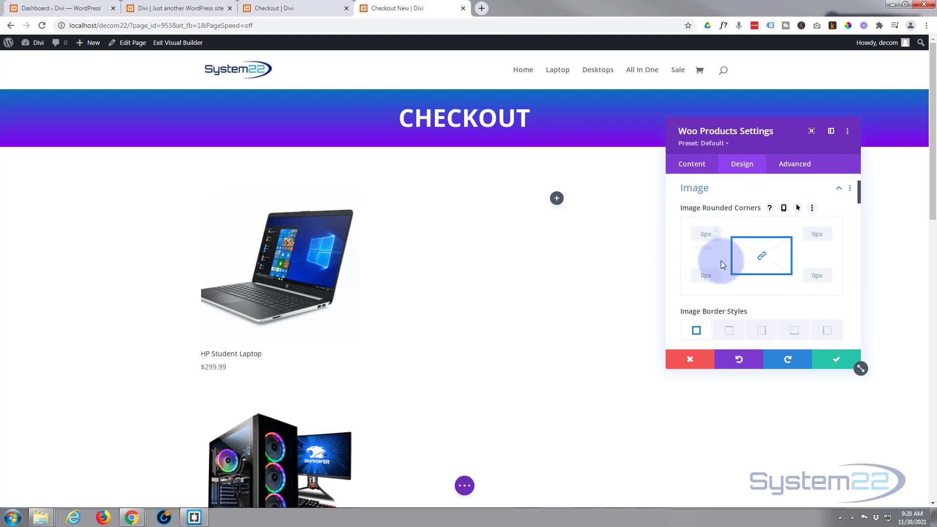
{"action": "scroll", "coordinate": [721, 260], "scroll_direction": "down", "scroll_amount": 2}
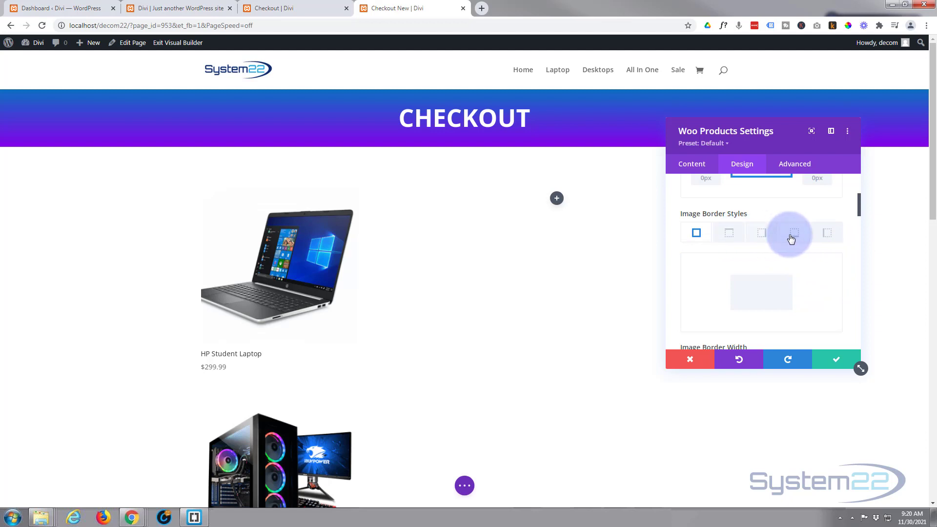
{"action": "scroll", "coordinate": [815, 285], "scroll_direction": "down", "scroll_amount": 2}
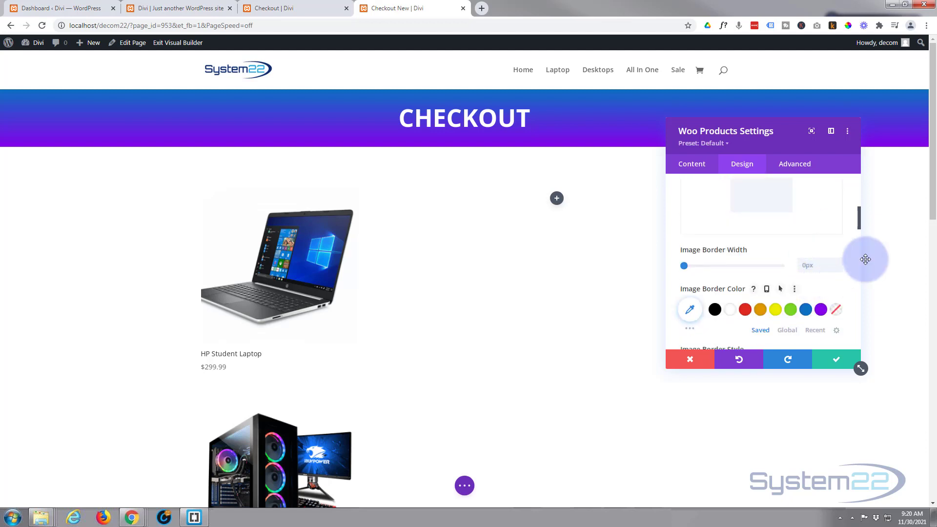
{"action": "key", "text": "Up"}
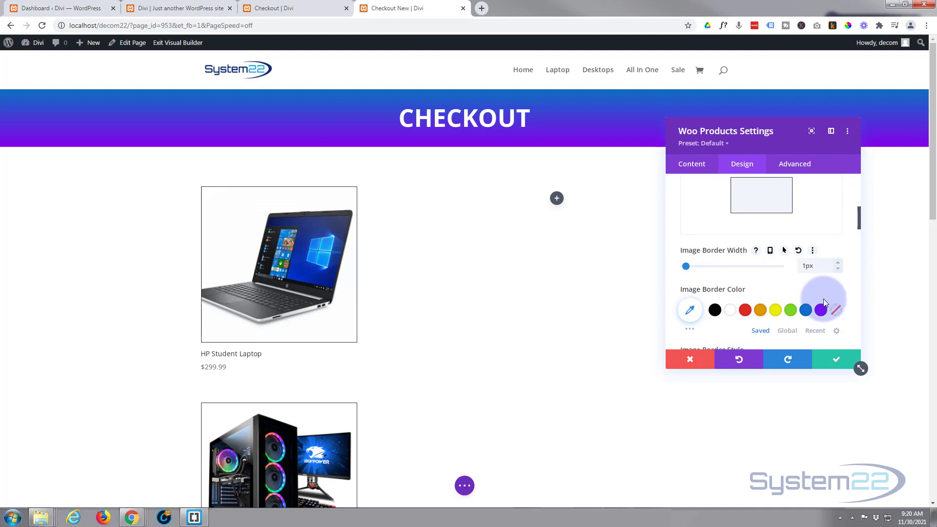
{"action": "left_click", "coordinate": [806, 310]}
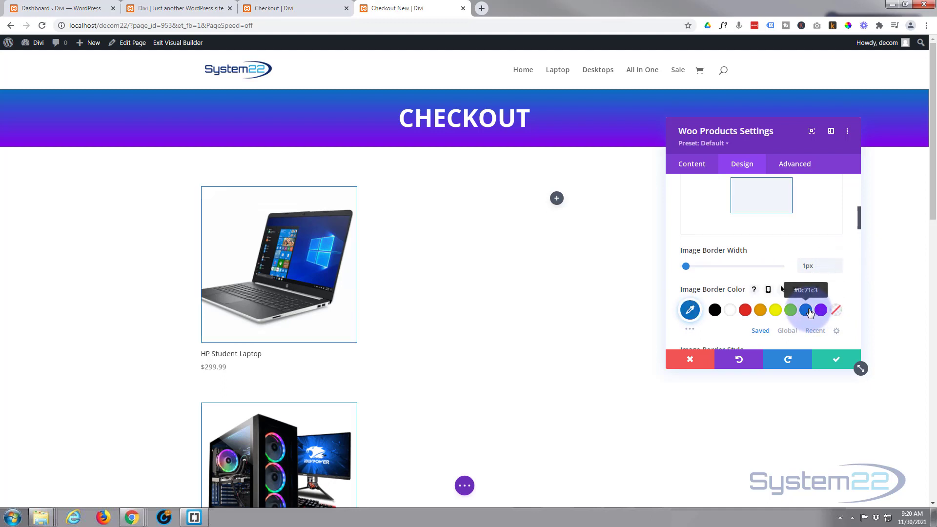
{"action": "scroll", "coordinate": [717, 266], "scroll_direction": "down", "scroll_amount": 3}
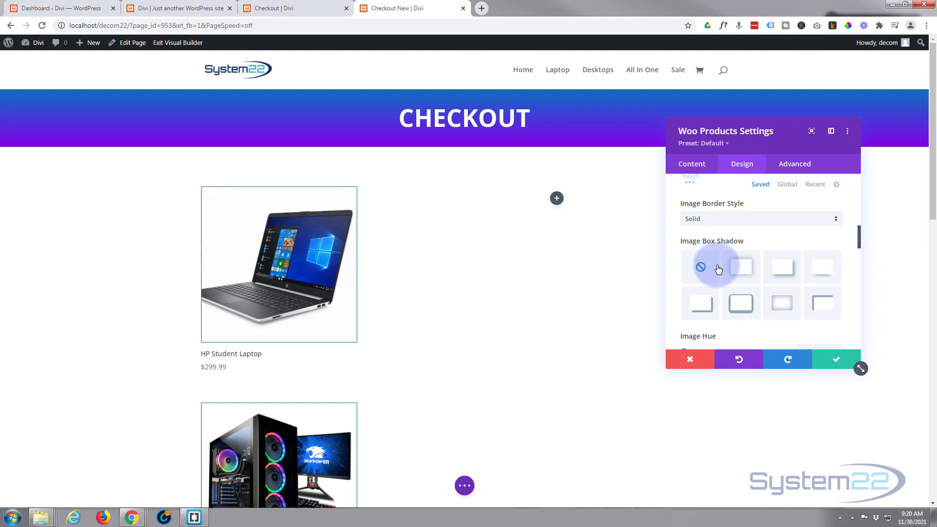
{"action": "left_click", "coordinate": [819, 272]}
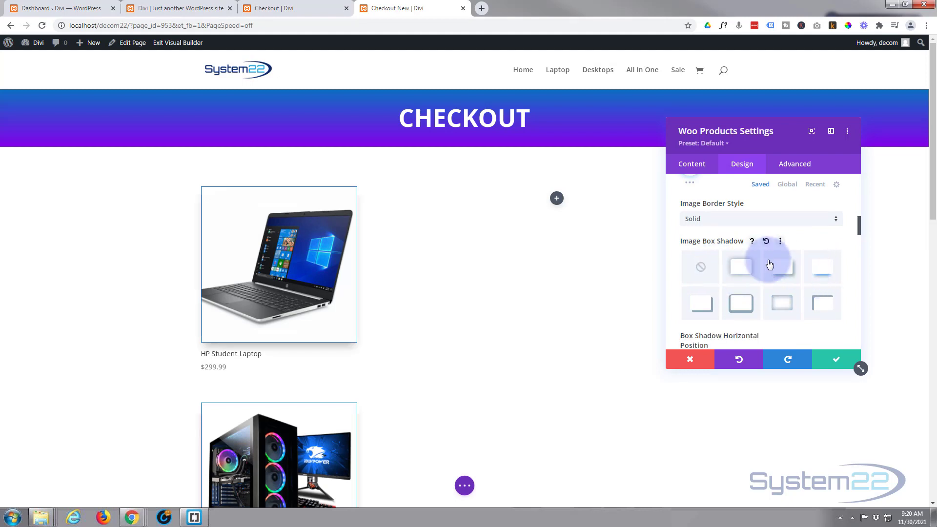
Style the product price text in blue at 19px with a Semi Bold font weight
{"action": "left_click", "coordinate": [224, 356]}
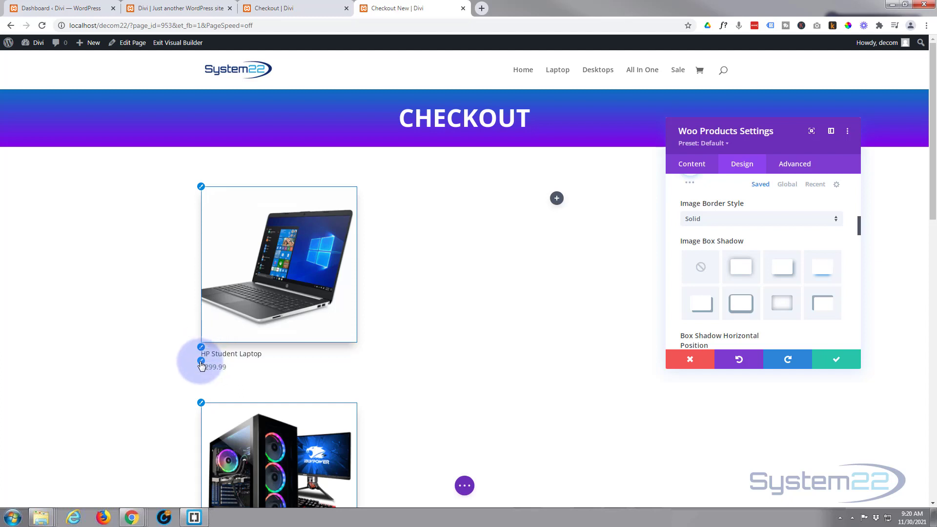
{"action": "left_click", "coordinate": [202, 367]}
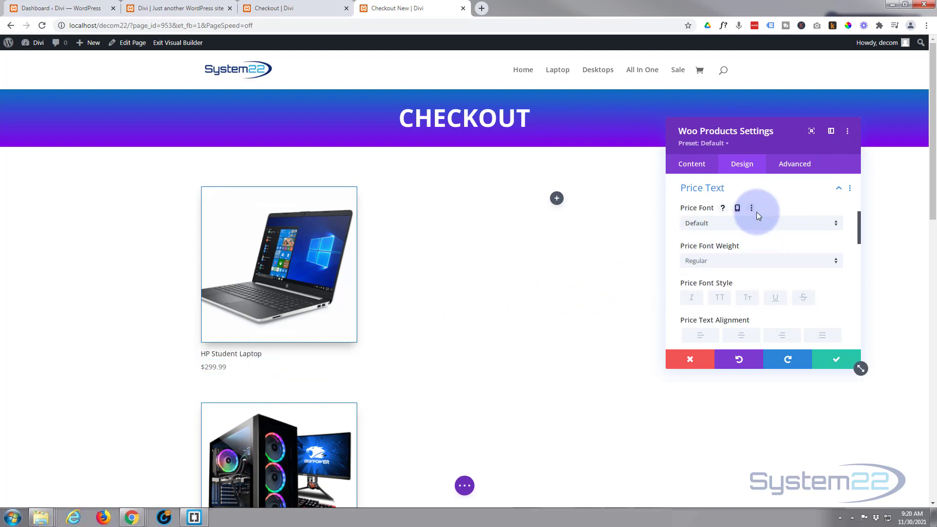
{"action": "scroll", "coordinate": [756, 209], "scroll_direction": "down", "scroll_amount": 2}
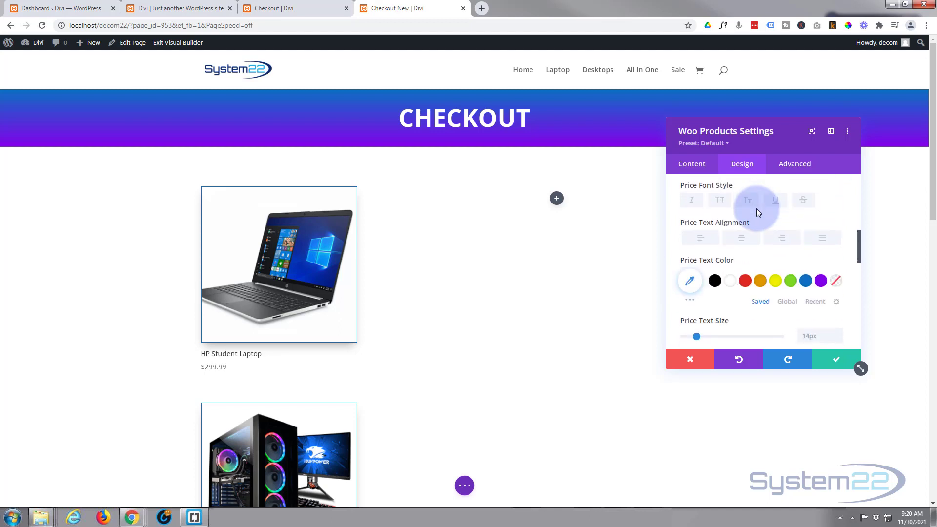
{"action": "left_click", "coordinate": [806, 280]}
{"action": "left_click_drag", "start_coordinate": [697, 336], "coordinate": [701, 336]}
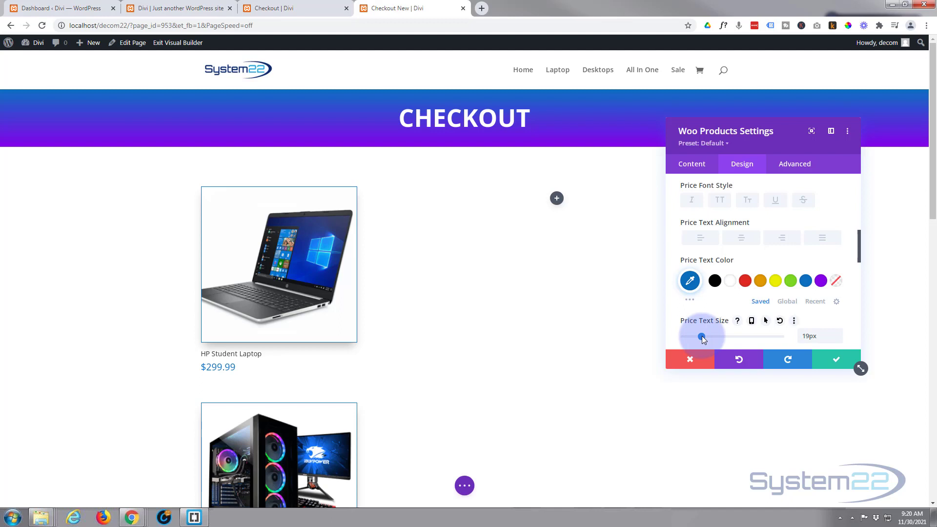
{"action": "scroll", "coordinate": [695, 336], "scroll_direction": "up", "scroll_amount": 2}
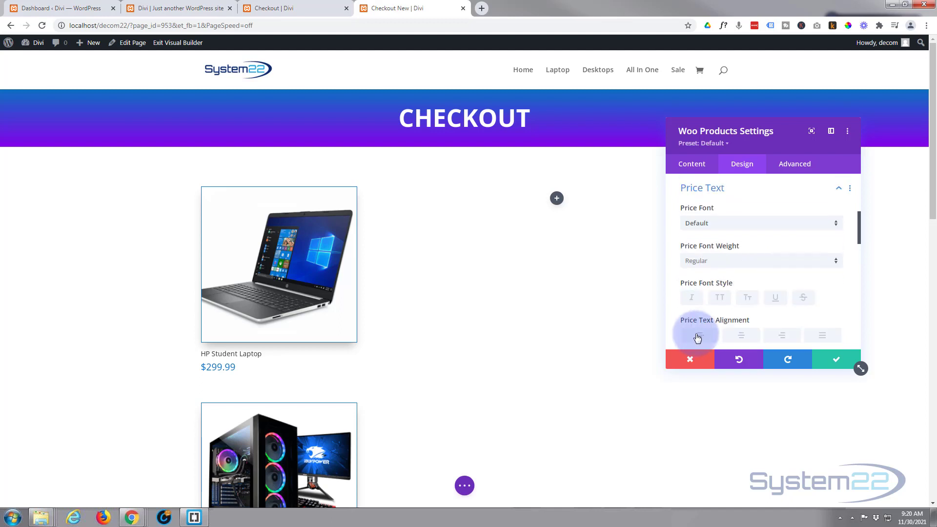
{"action": "left_click", "coordinate": [716, 263]}
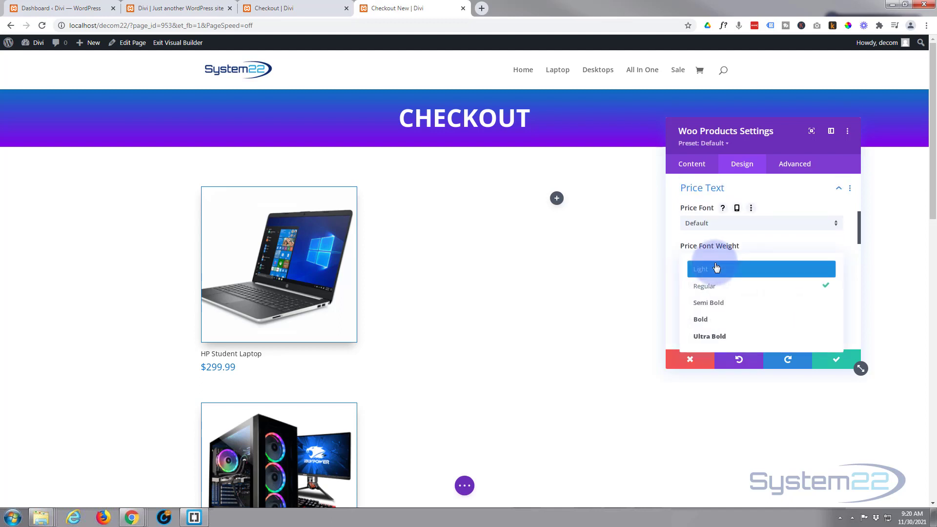
{"action": "left_click", "coordinate": [720, 304]}
Check the styled products down the page and set the sale badge colour to blue
{"action": "scroll", "coordinate": [474, 349], "scroll_direction": "down", "scroll_amount": 2}
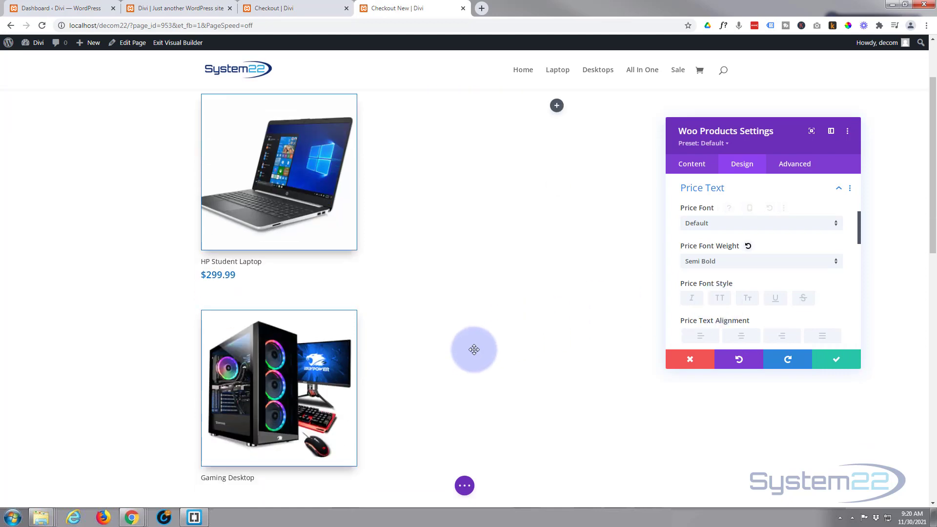
{"action": "scroll", "coordinate": [474, 349], "scroll_direction": "down", "scroll_amount": 10}
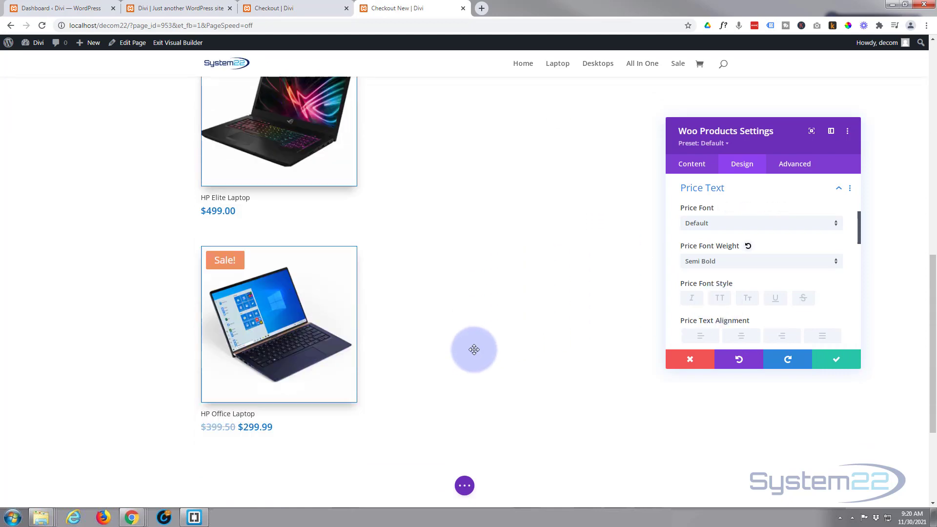
{"action": "scroll", "coordinate": [474, 349], "scroll_direction": "down", "scroll_amount": 2}
{"action": "scroll", "coordinate": [474, 349], "scroll_direction": "up", "scroll_amount": 4}
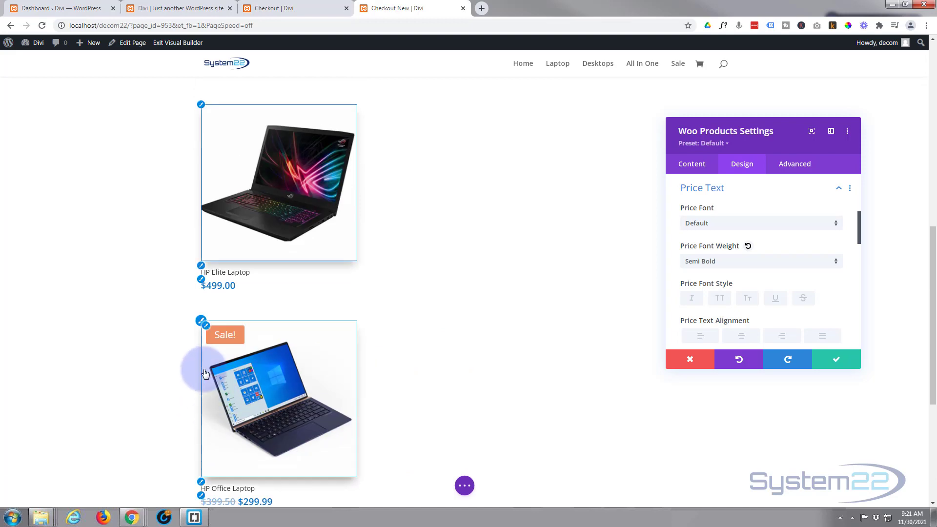
{"action": "scroll", "coordinate": [427, 341], "scroll_direction": "up", "scroll_amount": 8}
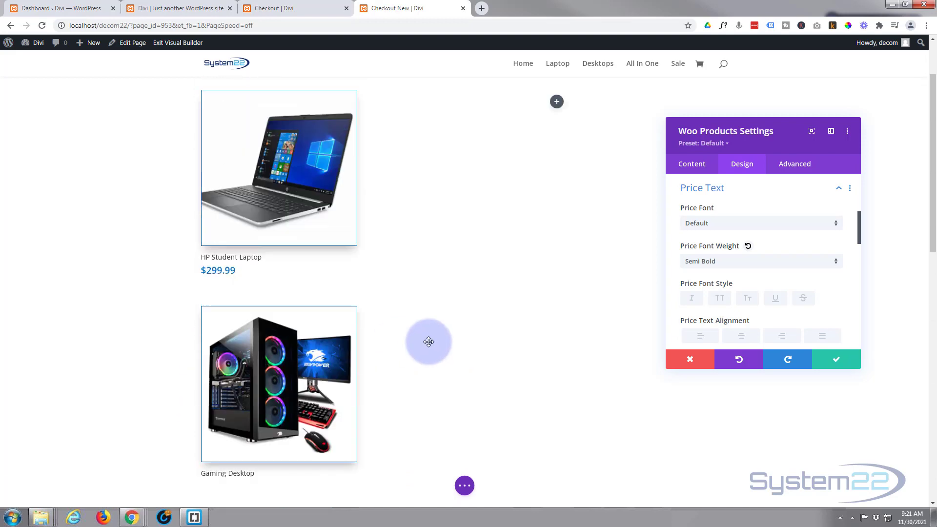
{"action": "scroll", "coordinate": [429, 342], "scroll_direction": "up", "scroll_amount": 2}
{"action": "scroll", "coordinate": [428, 341], "scroll_direction": "down", "scroll_amount": 4}
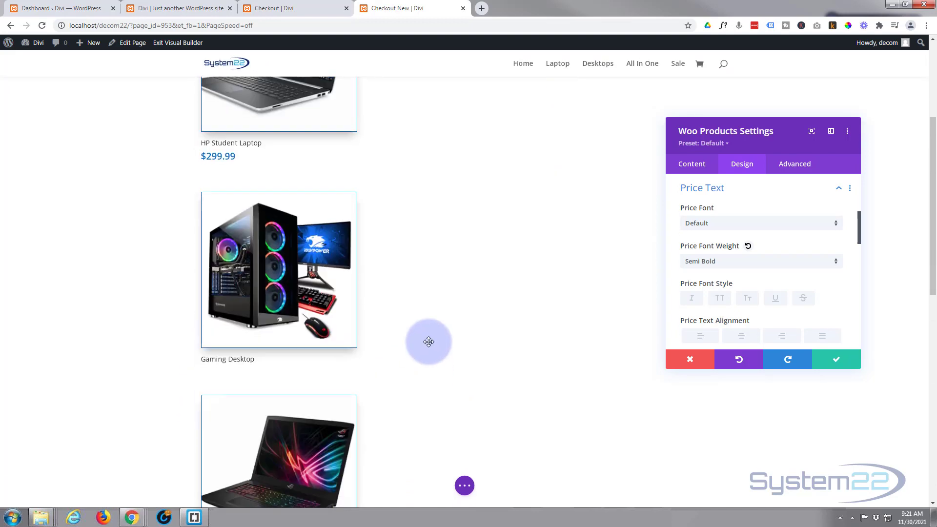
{"action": "scroll", "coordinate": [428, 342], "scroll_direction": "down", "scroll_amount": 5}
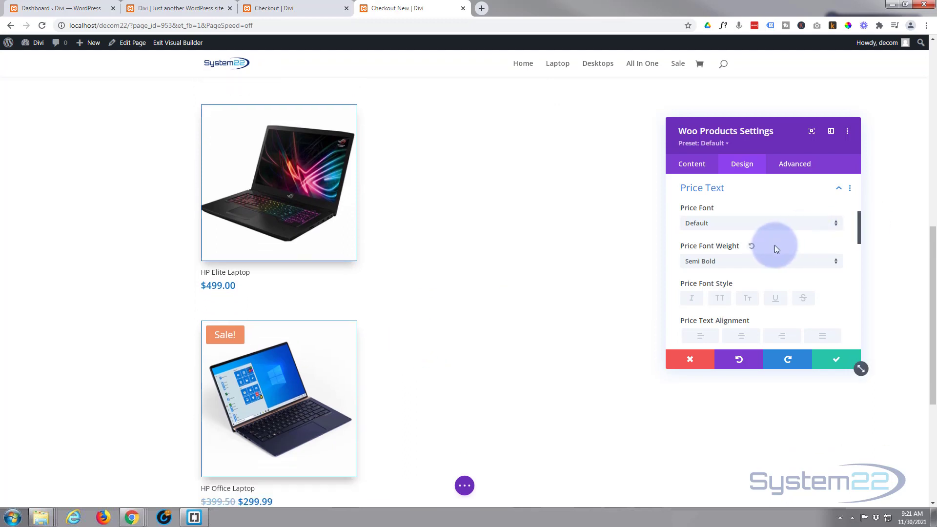
{"action": "left_click", "coordinate": [746, 166]}
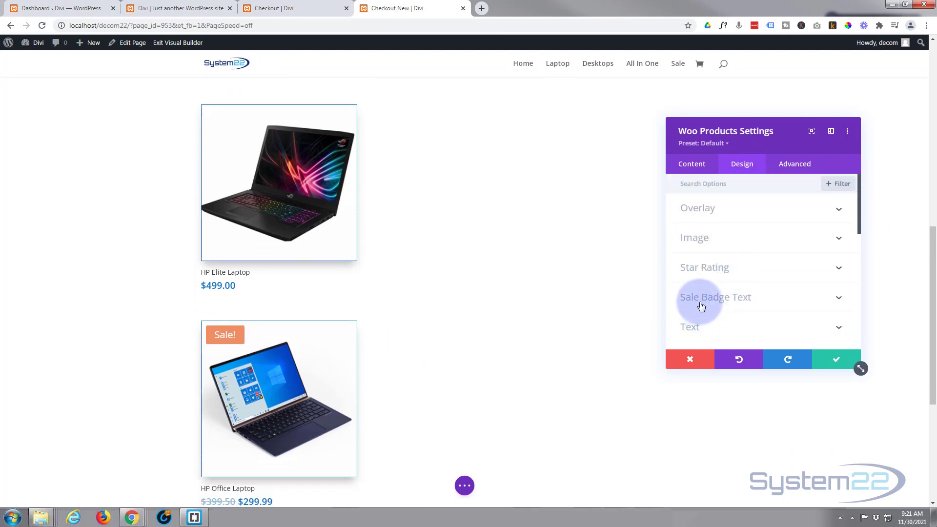
{"action": "left_click", "coordinate": [716, 299]}
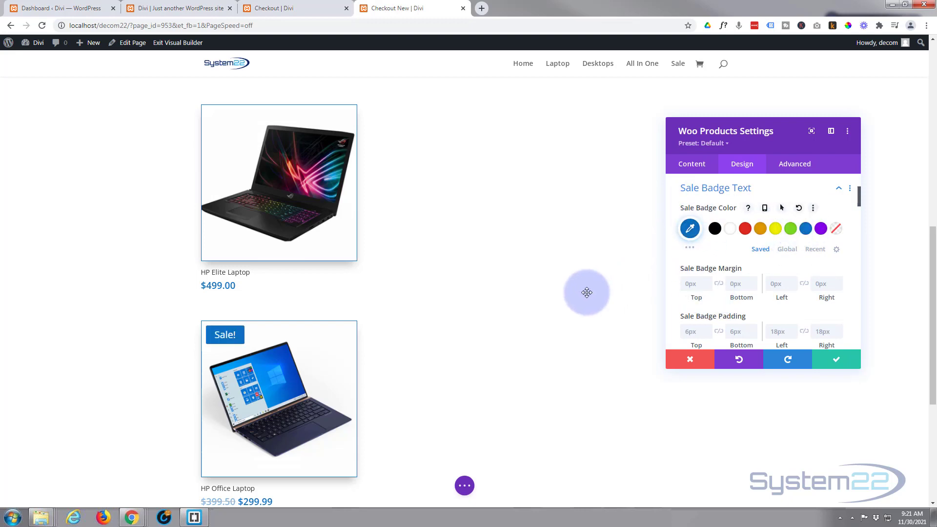
Insert a Woo Checkout Details module into the empty wider column beside the products
{"action": "scroll", "coordinate": [588, 288], "scroll_direction": "up", "scroll_amount": 3}
{"action": "scroll", "coordinate": [588, 285], "scroll_direction": "up", "scroll_amount": 7}
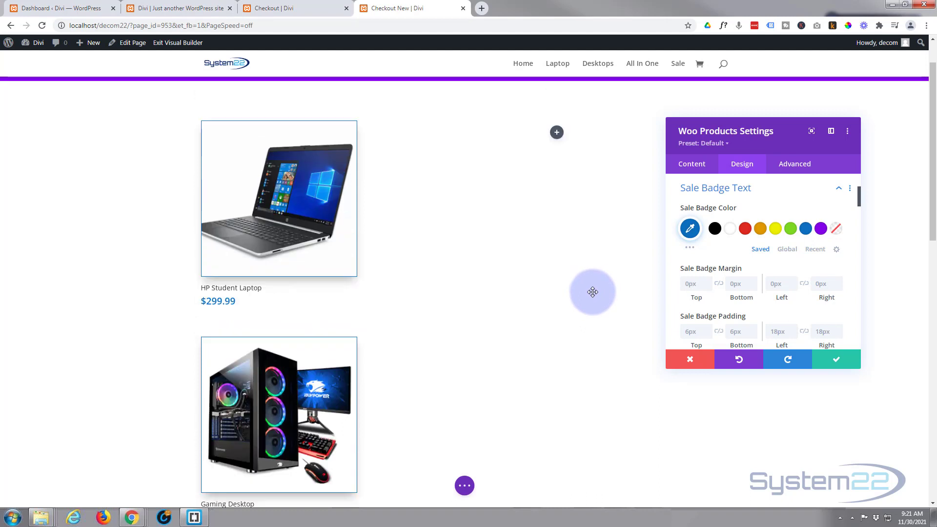
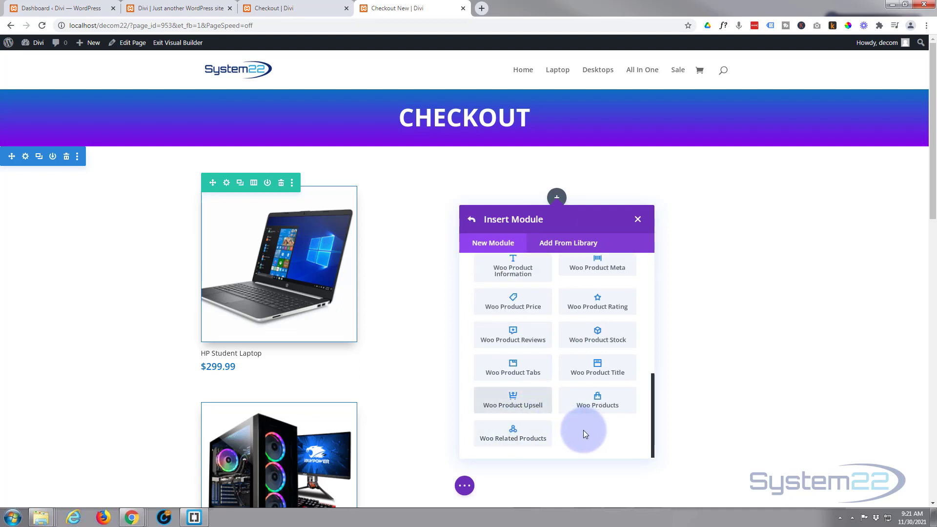
{"action": "scroll", "coordinate": [573, 435], "scroll_direction": "up", "scroll_amount": 5}
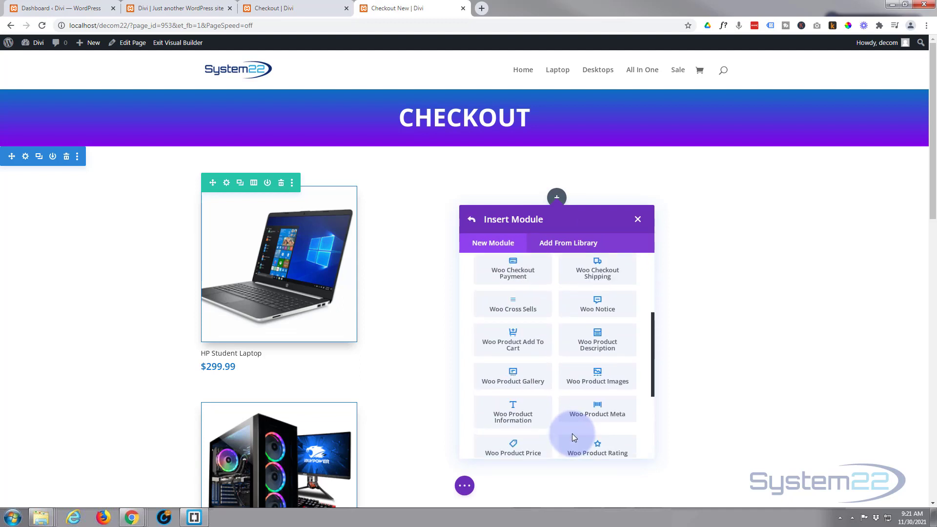
{"action": "scroll", "coordinate": [574, 437], "scroll_direction": "up", "scroll_amount": 2}
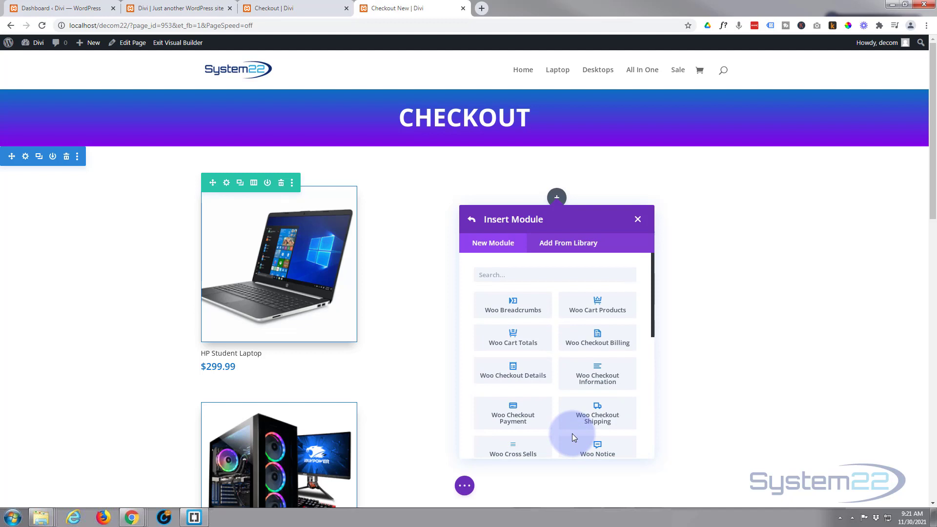
{"action": "left_click", "coordinate": [508, 371]}
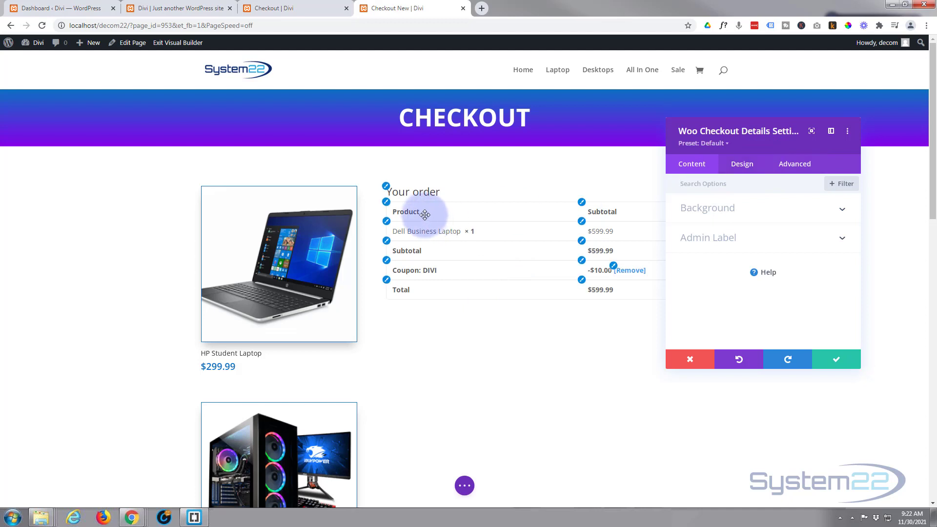
Style the checkout details' "Your order" title text in blue, with Bold weight and uppercase letters
{"action": "left_click", "coordinate": [386, 187]}
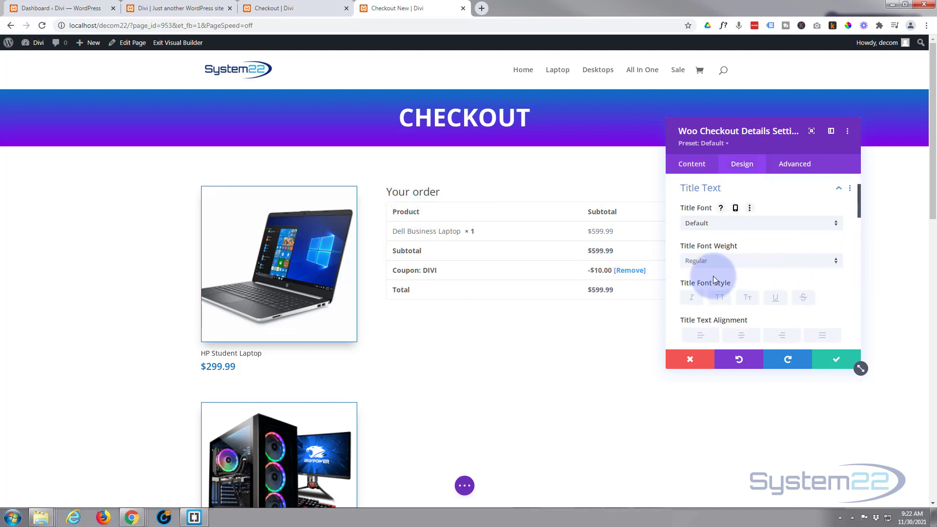
{"action": "scroll", "coordinate": [713, 277], "scroll_direction": "down", "scroll_amount": 2}
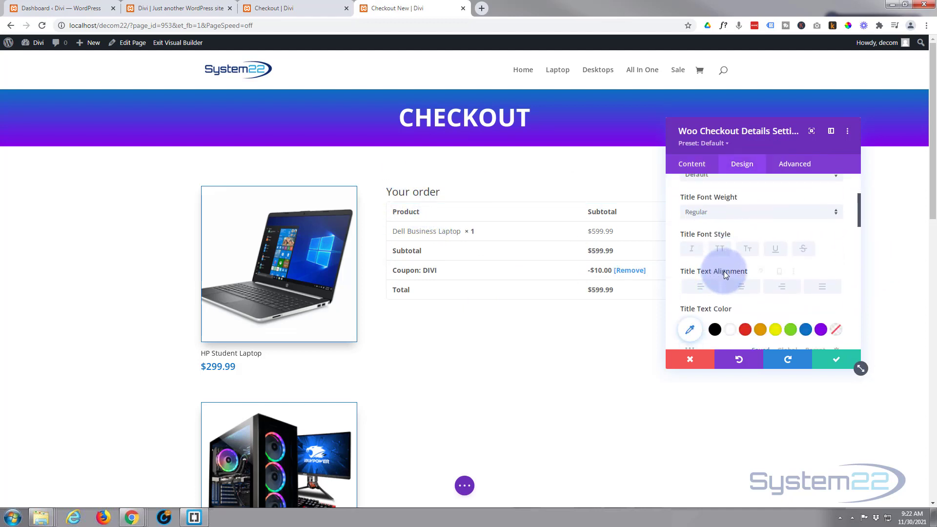
{"action": "left_click", "coordinate": [805, 330]}
{"action": "left_click", "coordinate": [743, 212]}
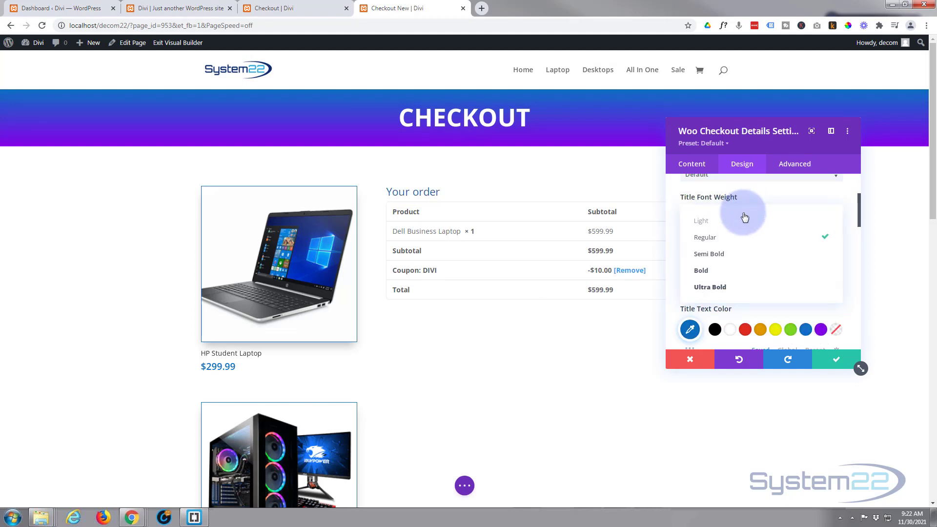
{"action": "left_click", "coordinate": [719, 270]}
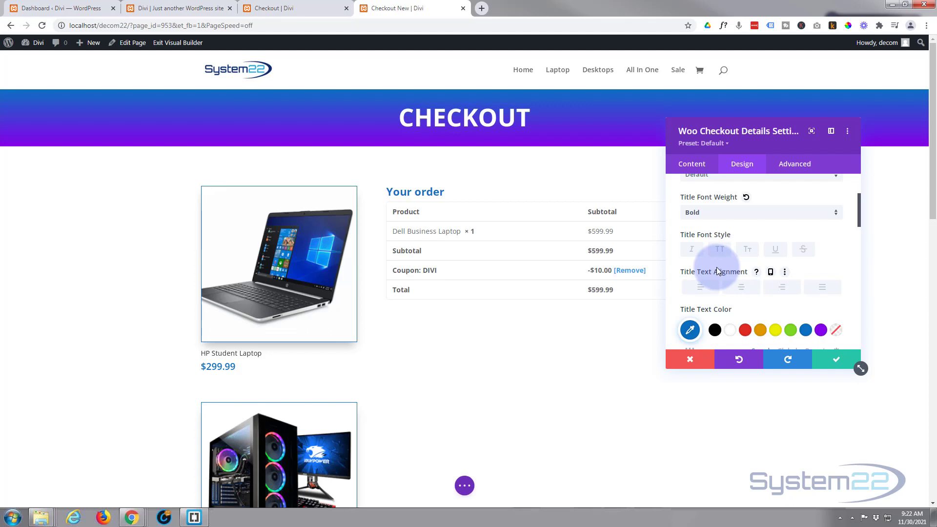
{"action": "left_click", "coordinate": [723, 250]}
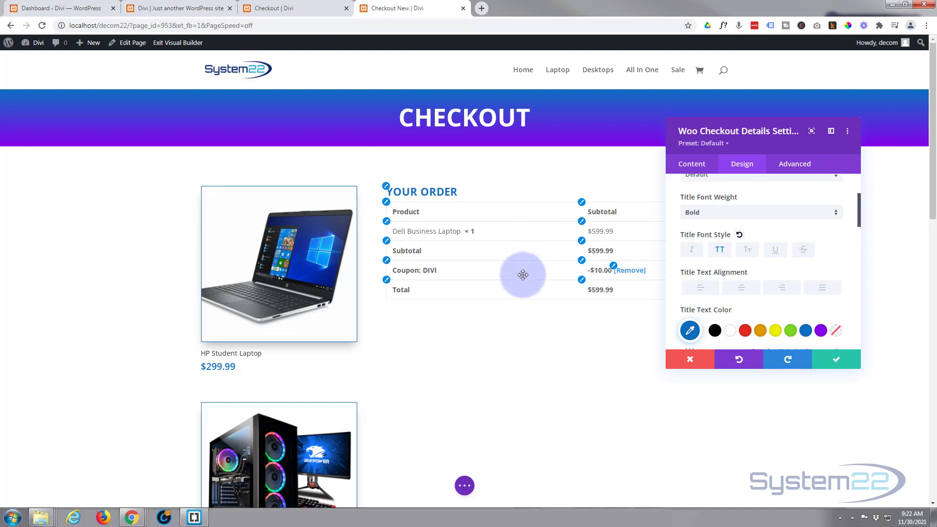
Give the order details table an even inner box shadow on all sides
{"action": "scroll", "coordinate": [757, 263], "scroll_direction": "down", "scroll_amount": 5}
{"action": "scroll", "coordinate": [756, 262], "scroll_direction": "down", "scroll_amount": 2}
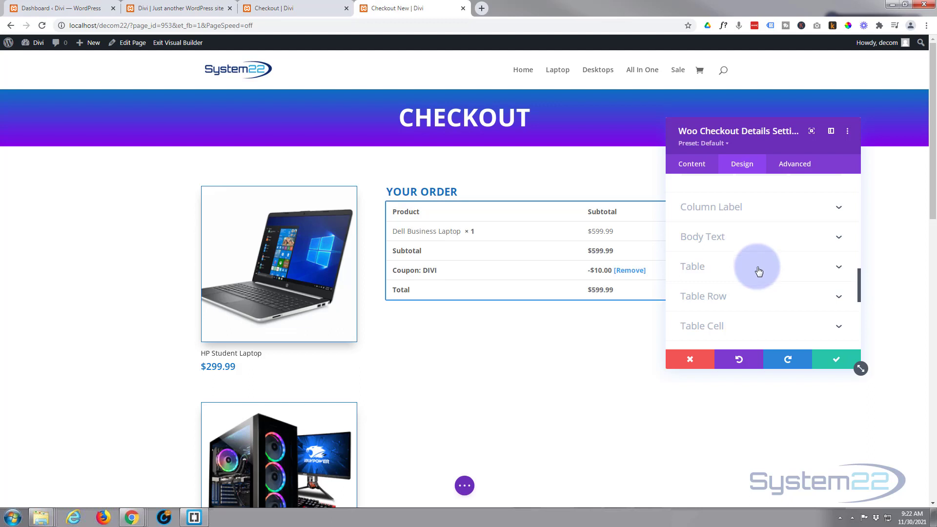
{"action": "left_click", "coordinate": [758, 271]}
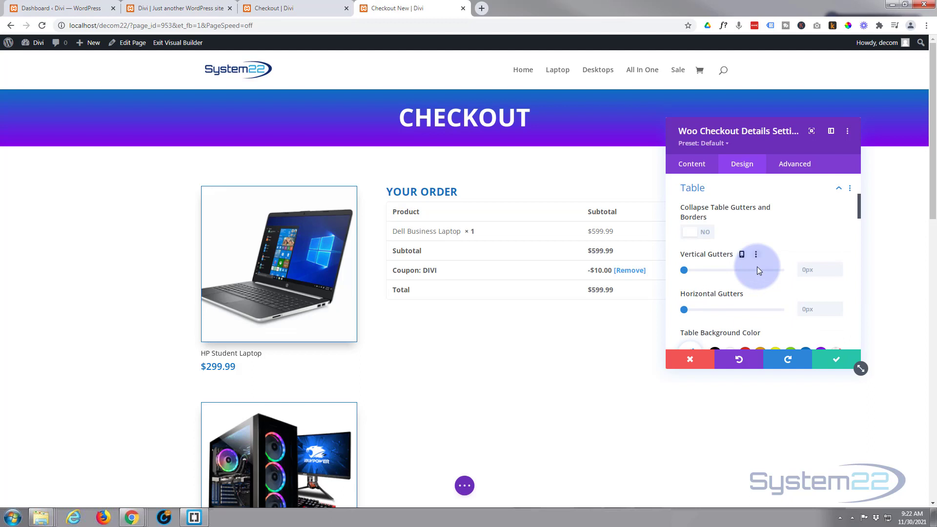
{"action": "scroll", "coordinate": [756, 266], "scroll_direction": "down", "scroll_amount": 2}
{"action": "scroll", "coordinate": [757, 267], "scroll_direction": "down", "scroll_amount": 5}
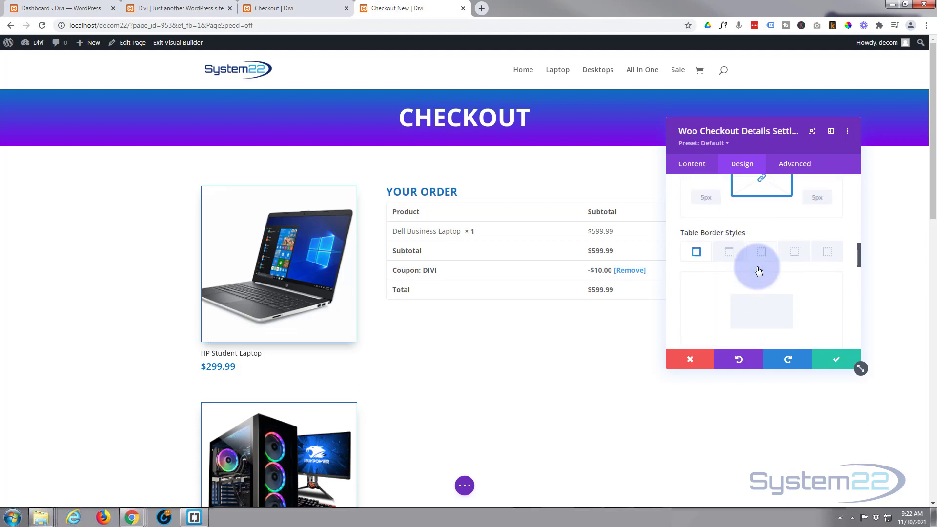
{"action": "scroll", "coordinate": [757, 266], "scroll_direction": "down", "scroll_amount": 4}
{"action": "scroll", "coordinate": [759, 268], "scroll_direction": "up", "scroll_amount": 1}
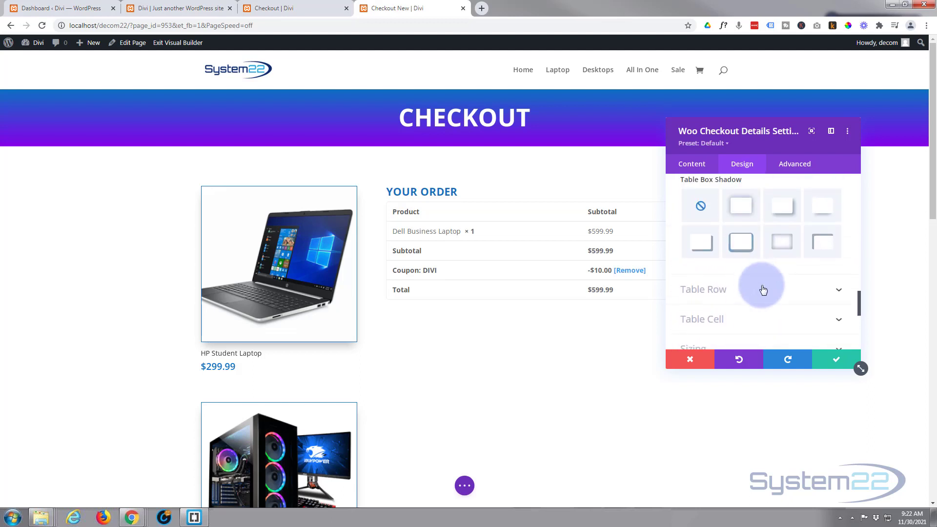
{"action": "left_click", "coordinate": [780, 252]}
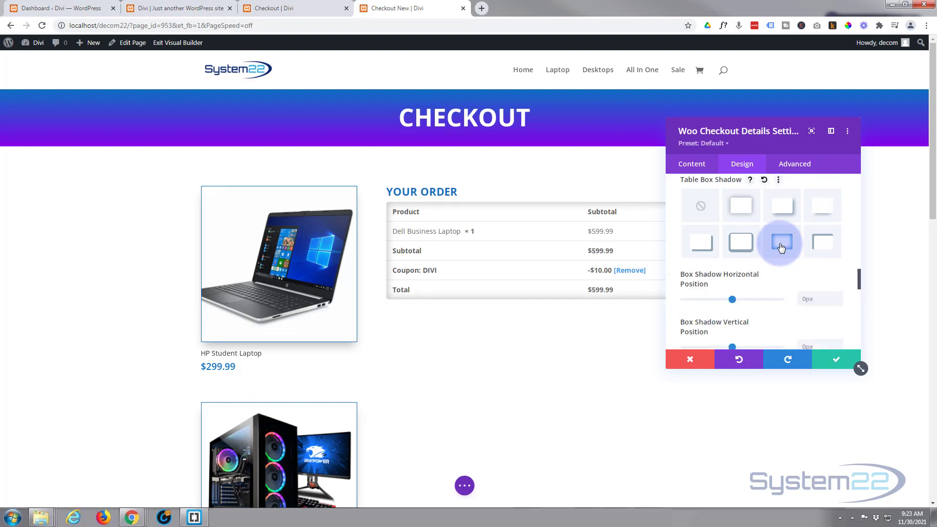
Set the order details table's border colour to blue and save the Woo Checkout Details module settings
{"action": "scroll", "coordinate": [753, 298], "scroll_direction": "up", "scroll_amount": 3}
{"action": "scroll", "coordinate": [753, 298], "scroll_direction": "down", "scroll_amount": 2}
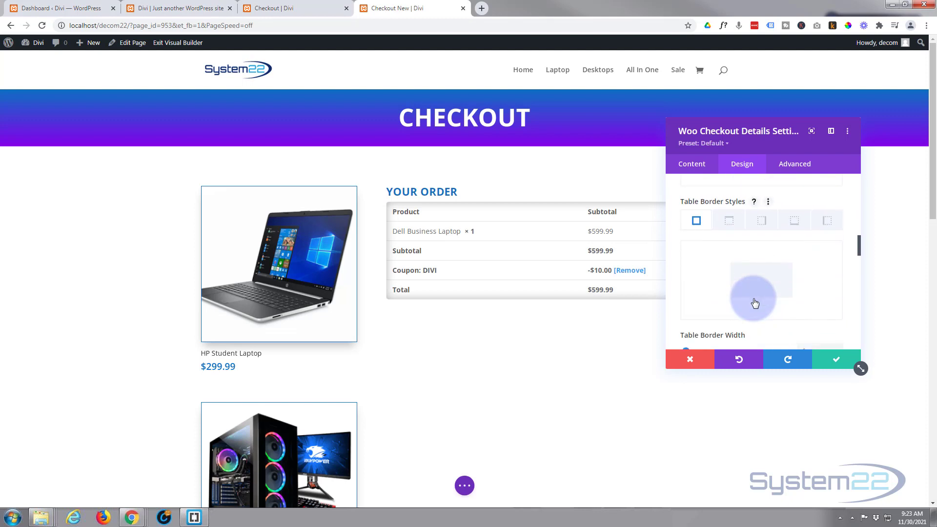
{"action": "scroll", "coordinate": [755, 304], "scroll_direction": "down", "scroll_amount": 1}
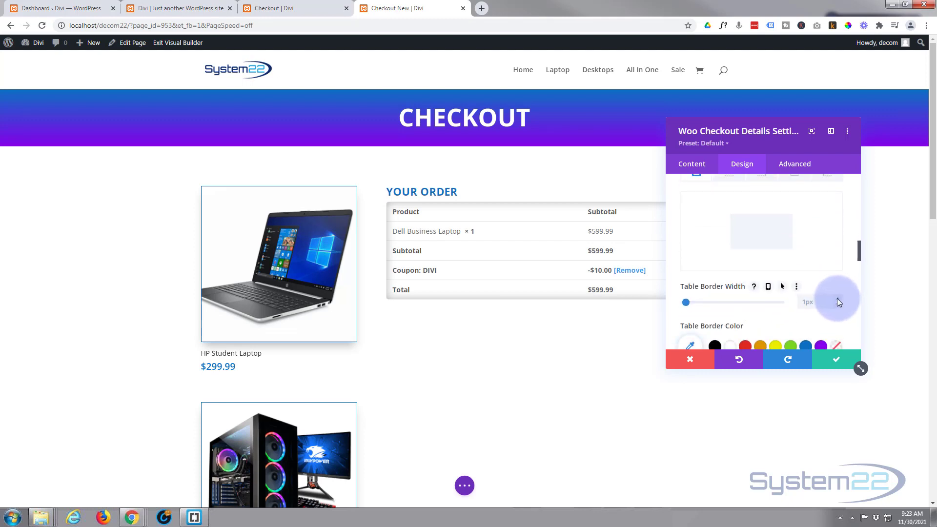
{"action": "scroll", "coordinate": [789, 307], "scroll_direction": "down", "scroll_amount": 1}
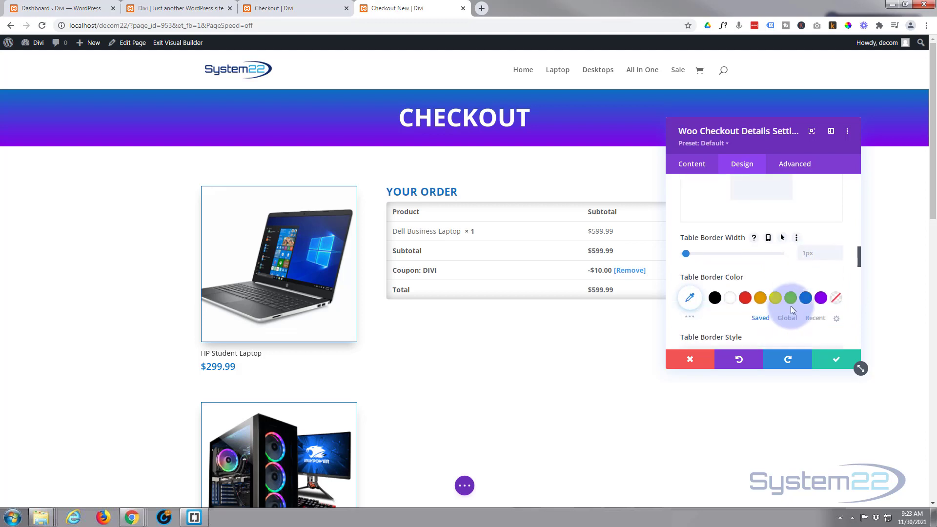
{"action": "left_click", "coordinate": [809, 302]}
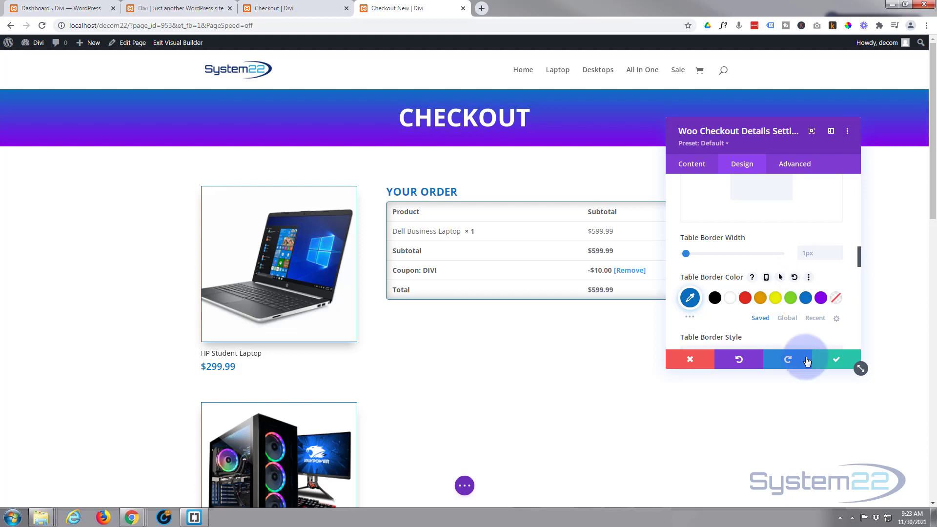
{"action": "left_click", "coordinate": [831, 359]}
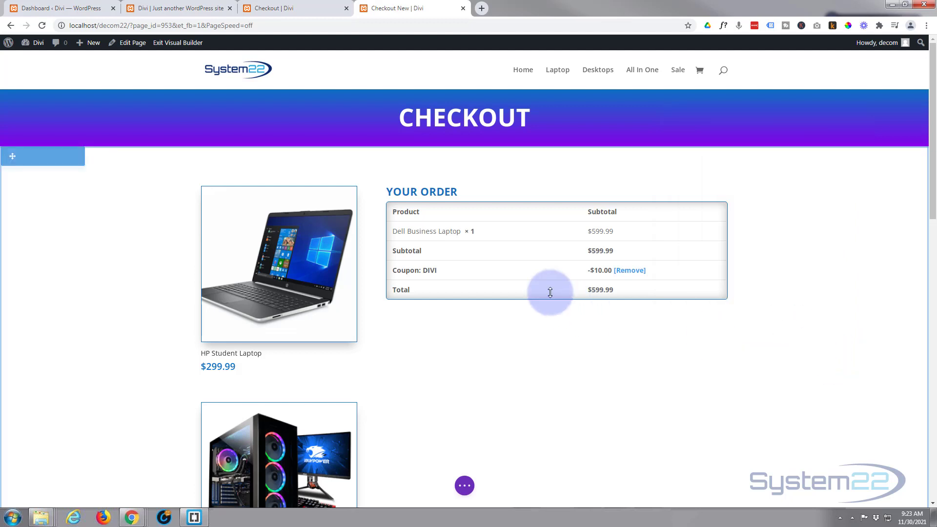
Insert a Woo Checkout Billing module directly below the order details table
{"action": "mouse_move", "coordinate": [556, 284]}
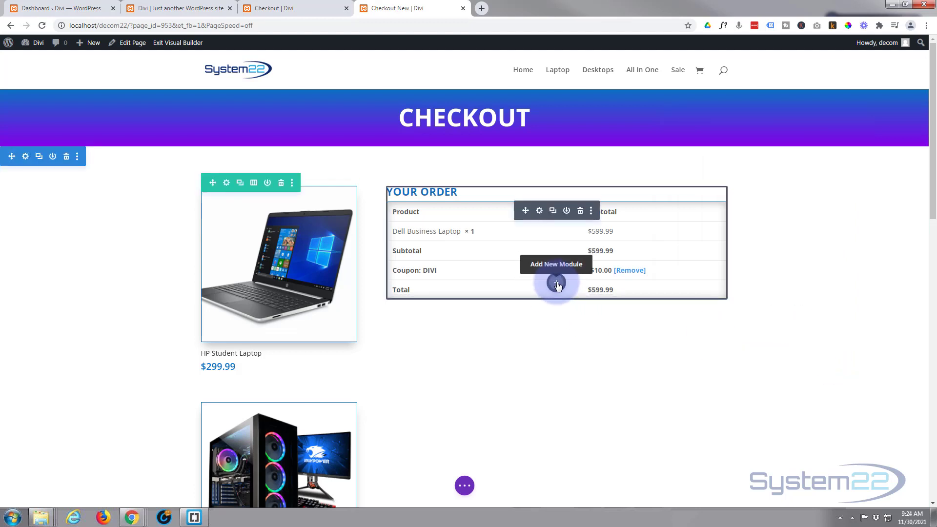
{"action": "left_click", "coordinate": [557, 283]}
{"action": "scroll", "coordinate": [535, 216], "scroll_direction": "down", "scroll_amount": 5}
{"action": "scroll", "coordinate": [535, 218], "scroll_direction": "down", "scroll_amount": 2}
{"action": "left_click", "coordinate": [520, 252]}
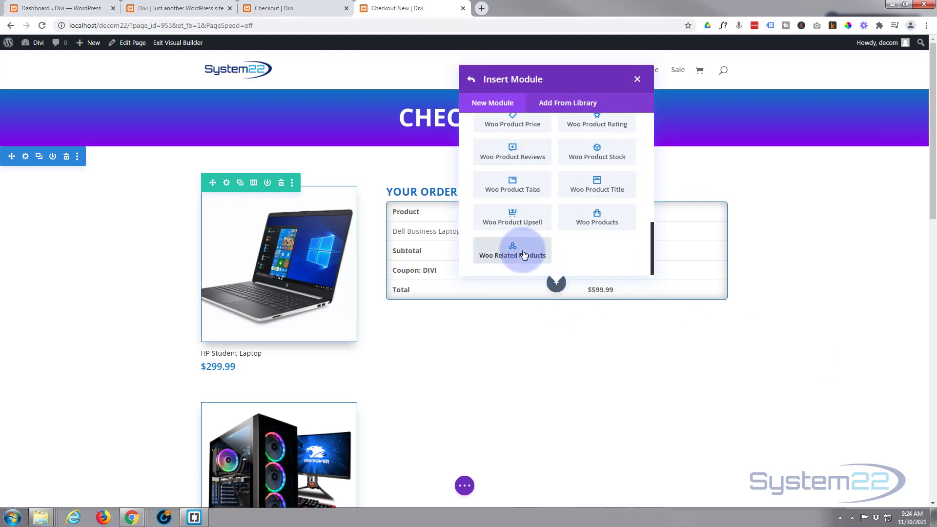
{"action": "scroll", "coordinate": [585, 244], "scroll_direction": "up", "scroll_amount": 5}
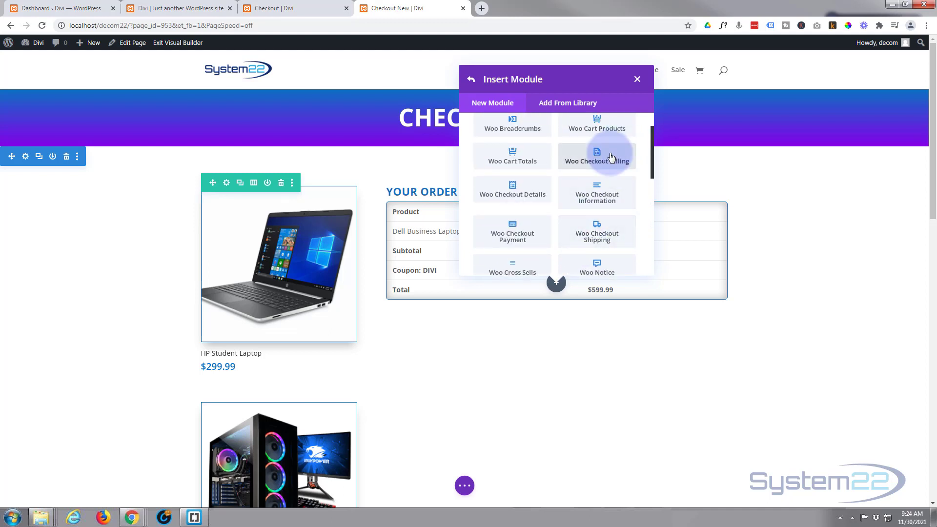
{"action": "left_click", "coordinate": [611, 157]}
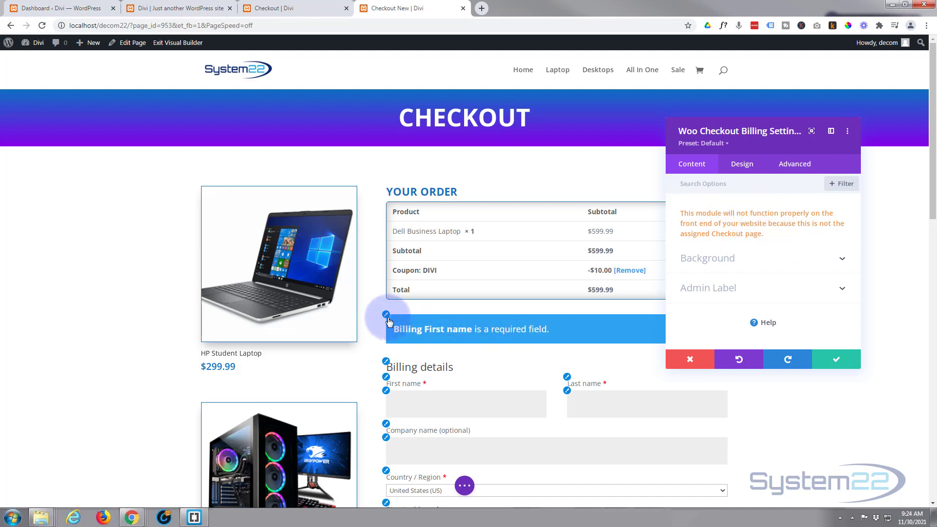
Set the billing form notice background to blue and style the "Billing details" title as Bold, uppercase and blue
{"action": "left_click", "coordinate": [386, 314]}
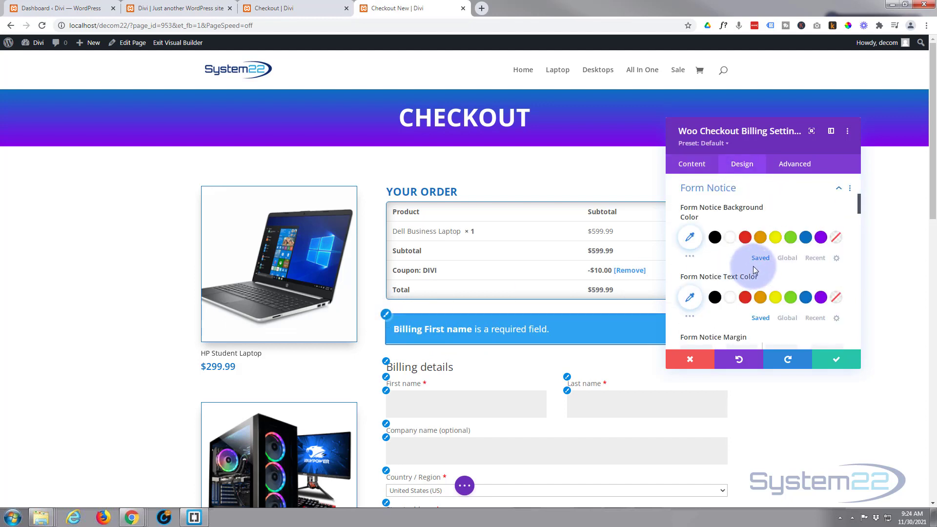
{"action": "left_click", "coordinate": [807, 238]}
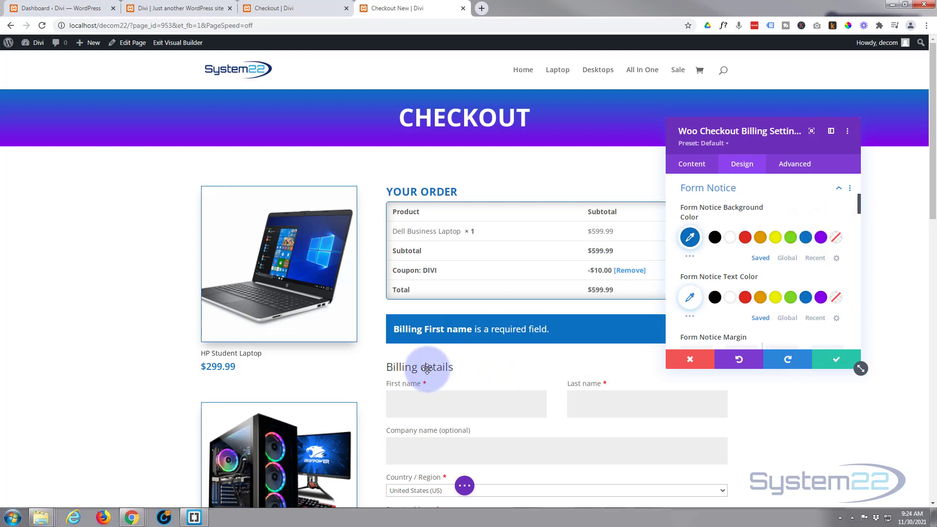
{"action": "left_click", "coordinate": [386, 361]}
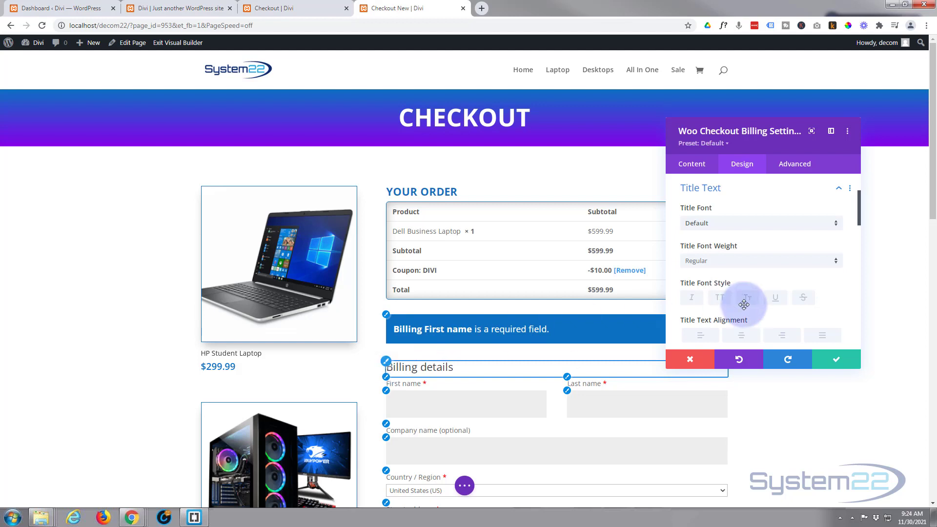
{"action": "left_click", "coordinate": [740, 264]}
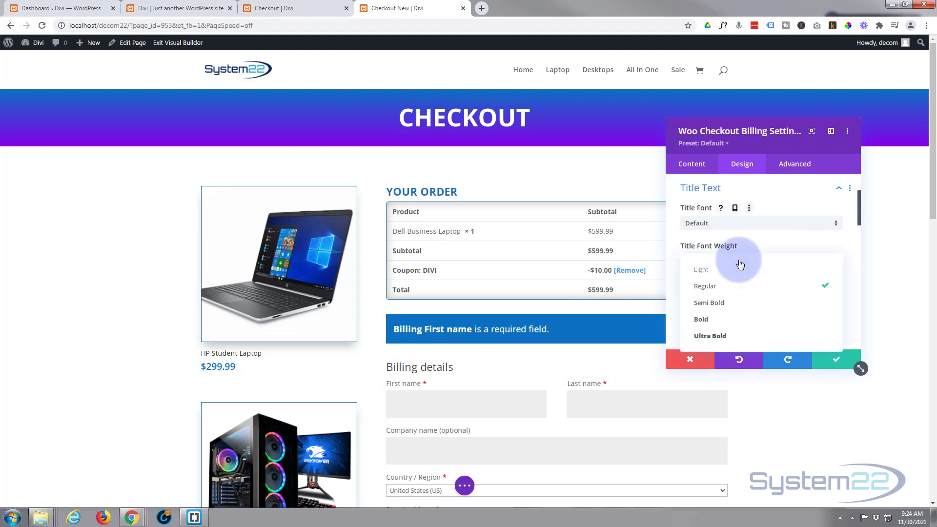
{"action": "left_click", "coordinate": [716, 321]}
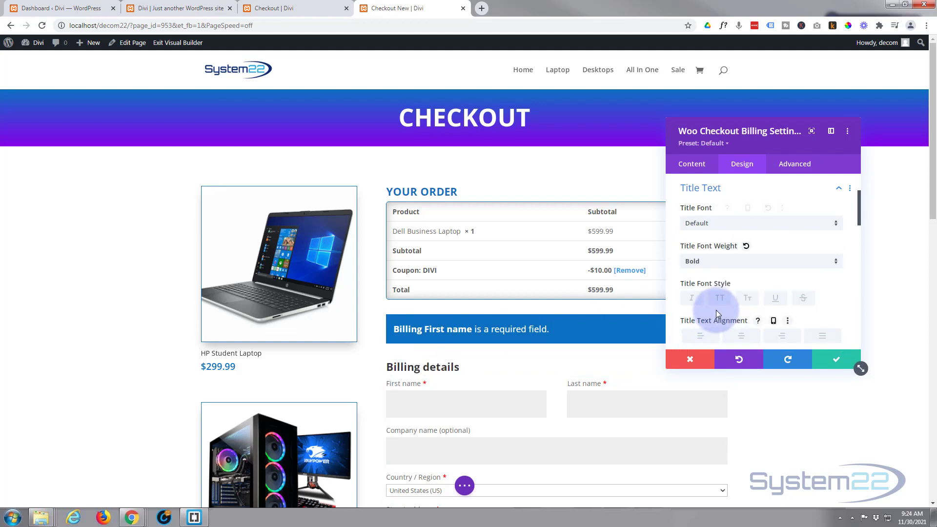
{"action": "left_click", "coordinate": [719, 299]}
{"action": "scroll", "coordinate": [719, 303], "scroll_direction": "down", "scroll_amount": 2}
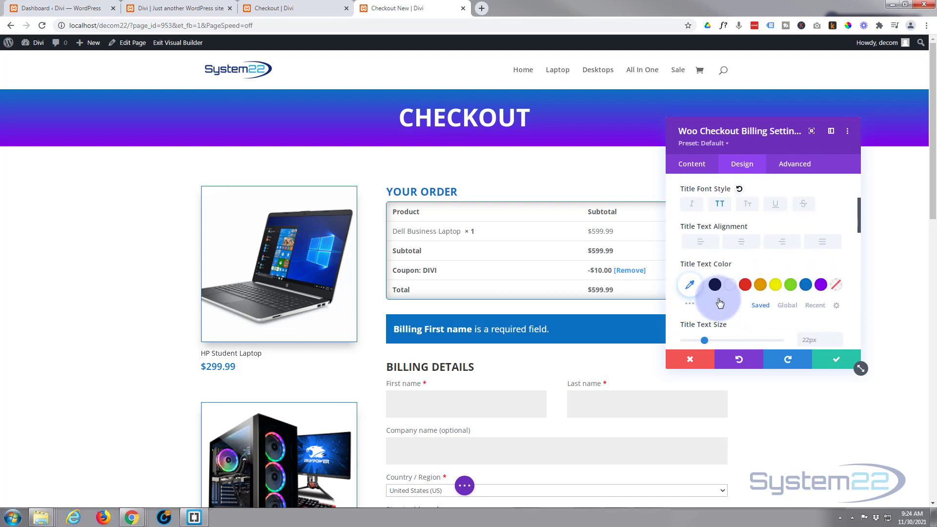
{"action": "left_click", "coordinate": [806, 283]}
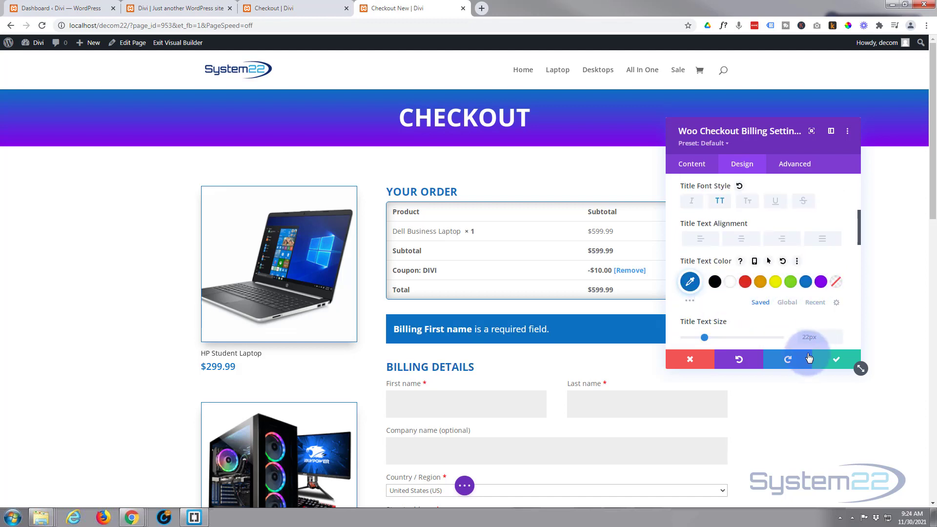
Give the billing form fields a translucent blue background of rgba(12,113,195,0.18) and make their placeholder text black
{"action": "scroll", "coordinate": [576, 351], "scroll_direction": "down", "scroll_amount": 3}
{"action": "scroll", "coordinate": [576, 351], "scroll_direction": "down", "scroll_amount": 3}
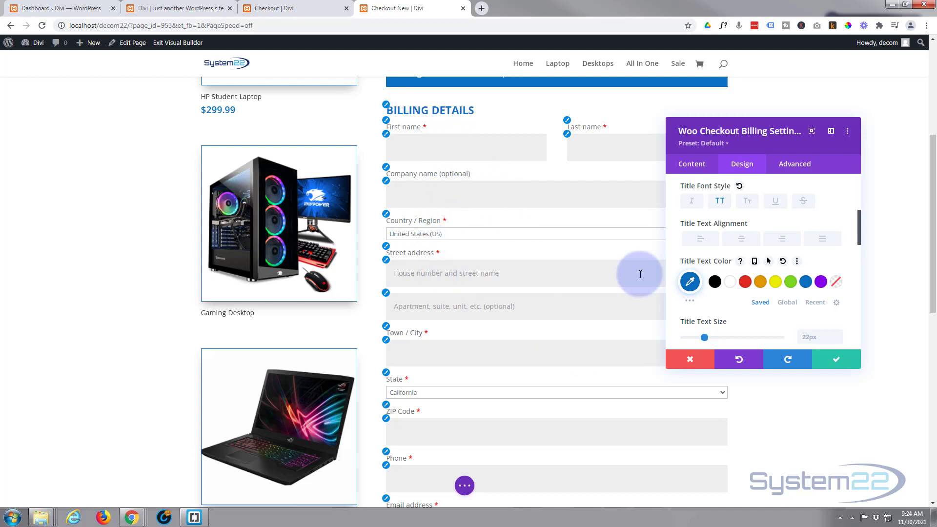
{"action": "left_click", "coordinate": [387, 262]}
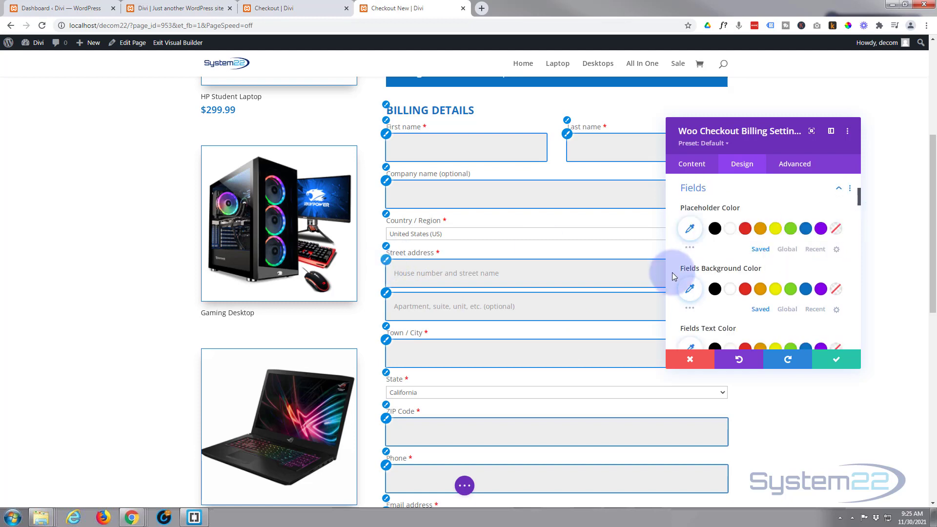
{"action": "left_click", "coordinate": [806, 290]}
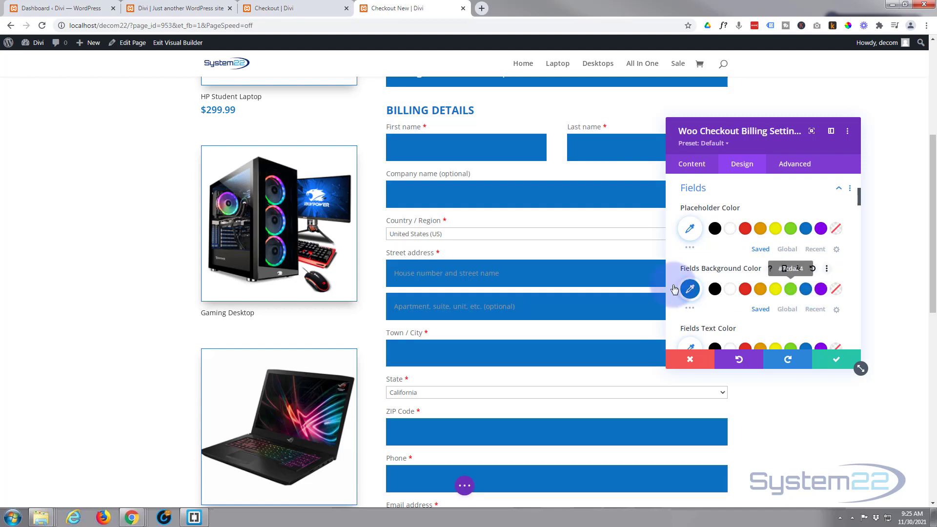
{"action": "left_click", "coordinate": [690, 289]}
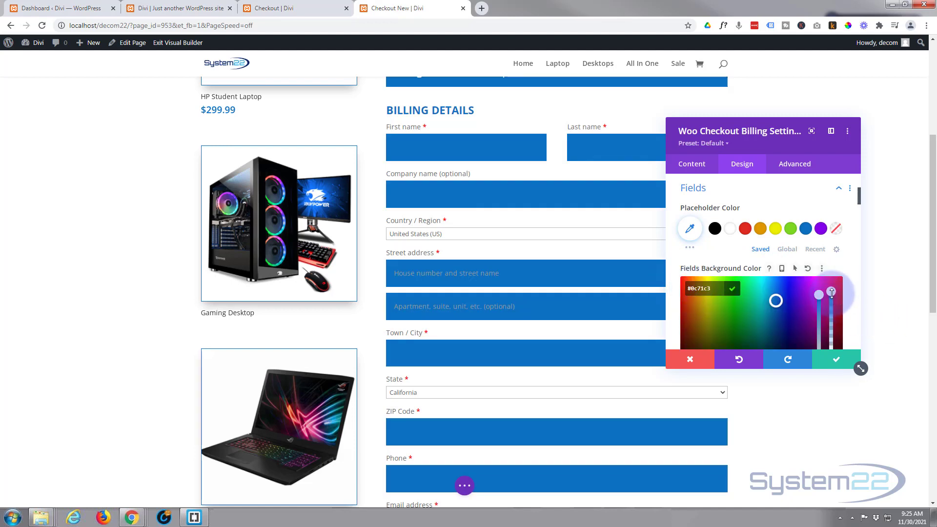
{"action": "left_click_drag", "start_coordinate": [832, 308], "coordinate": [832, 351]}
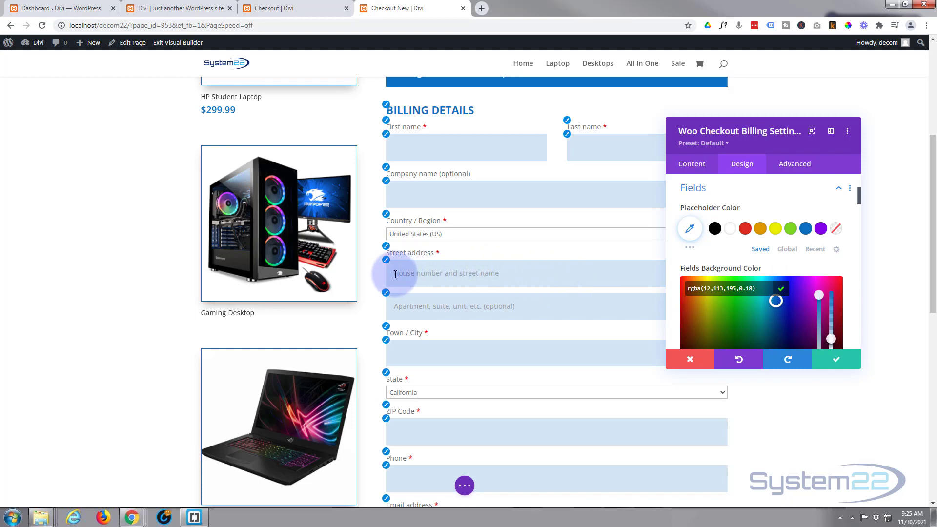
{"action": "left_click", "coordinate": [715, 229]}
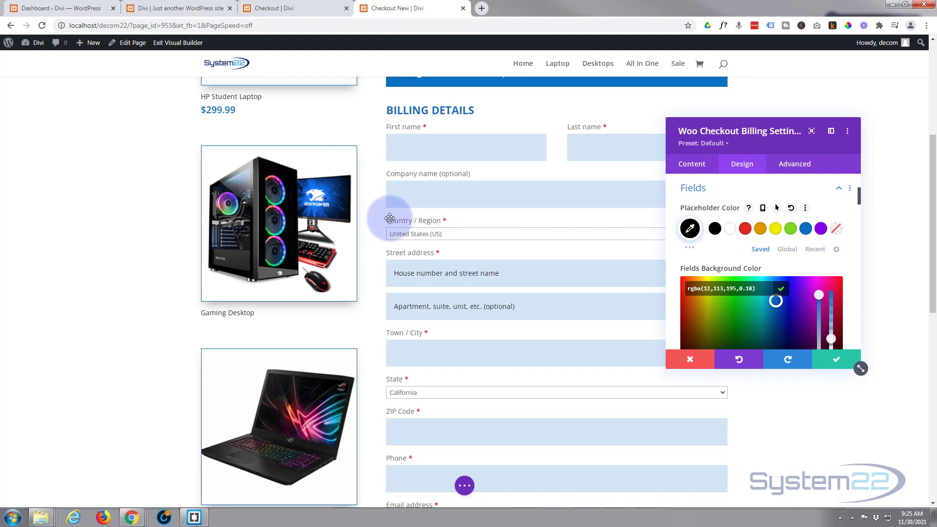
Review the field label and title text options against the rest of the billing form and save the module settings
{"action": "mouse_move", "coordinate": [383, 215]}
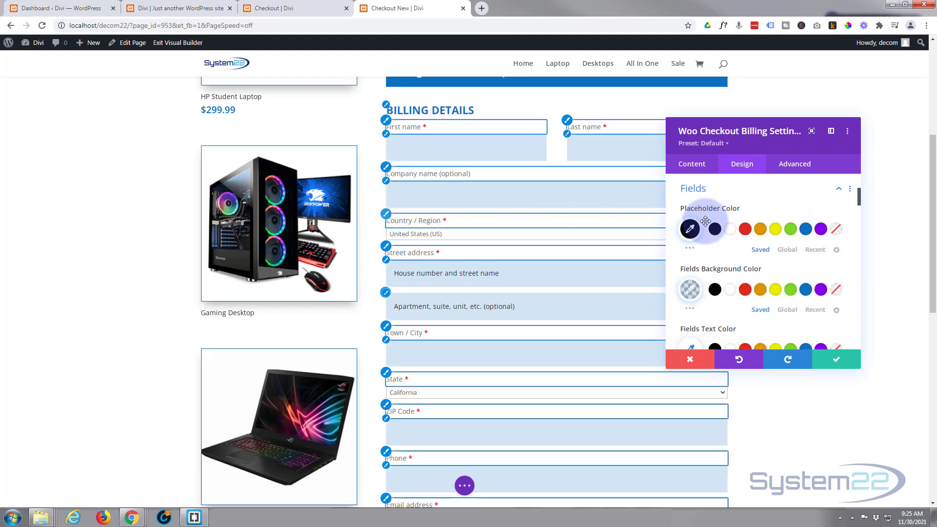
{"action": "scroll", "coordinate": [811, 290], "scroll_direction": "down", "scroll_amount": 5}
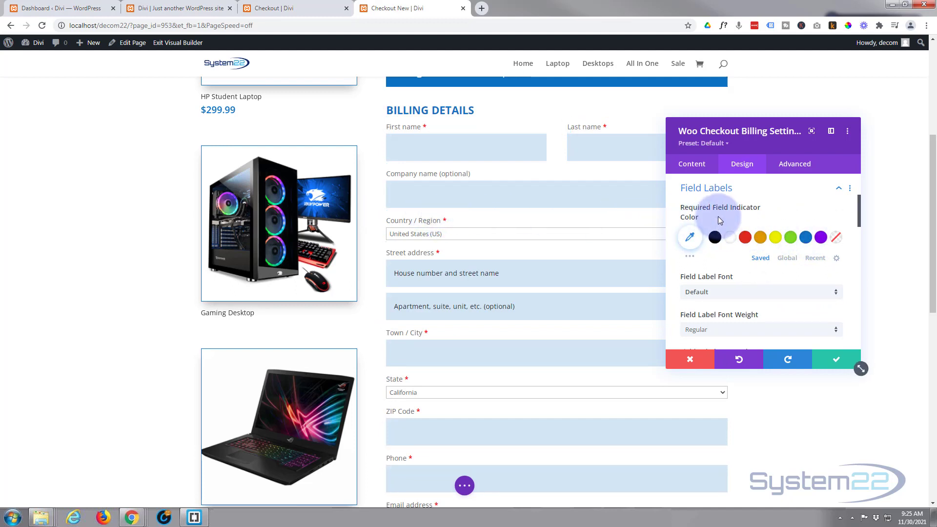
{"action": "scroll", "coordinate": [719, 215], "scroll_direction": "down", "scroll_amount": 1}
{"action": "scroll", "coordinate": [718, 214], "scroll_direction": "down", "scroll_amount": 1}
{"action": "scroll", "coordinate": [718, 214], "scroll_direction": "up", "scroll_amount": 3}
{"action": "scroll", "coordinate": [719, 217], "scroll_direction": "up", "scroll_amount": 1}
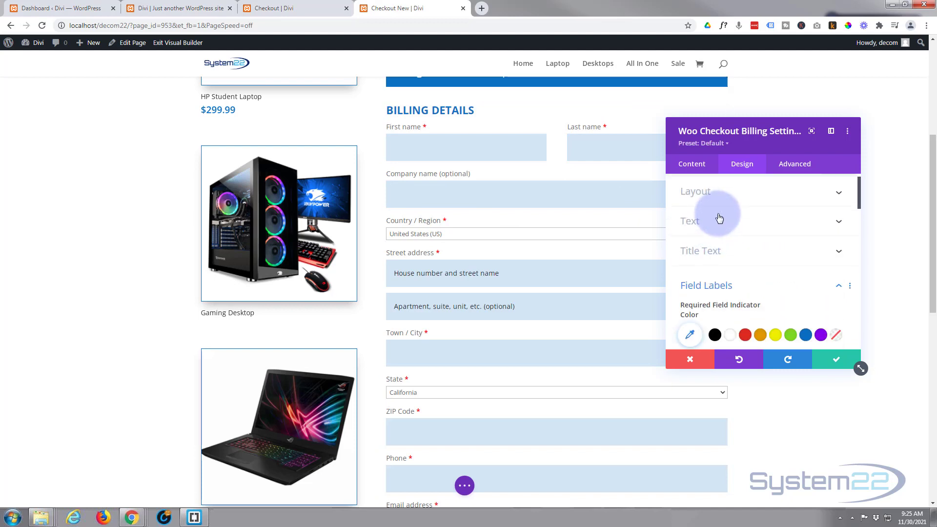
{"action": "left_click", "coordinate": [740, 260]}
{"action": "scroll", "coordinate": [740, 257], "scroll_direction": "down", "scroll_amount": 2}
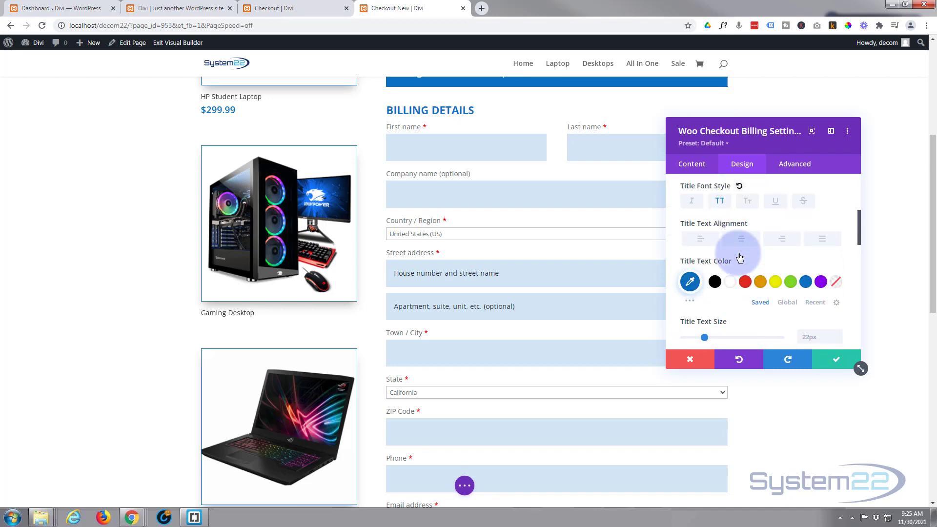
{"action": "scroll", "coordinate": [613, 268], "scroll_direction": "down", "scroll_amount": 4}
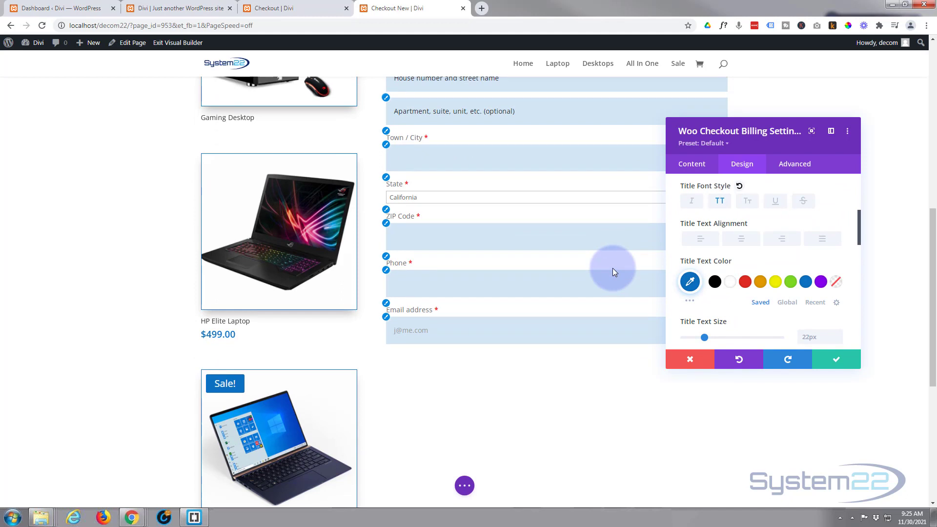
{"action": "scroll", "coordinate": [613, 268], "scroll_direction": "down", "scroll_amount": 2}
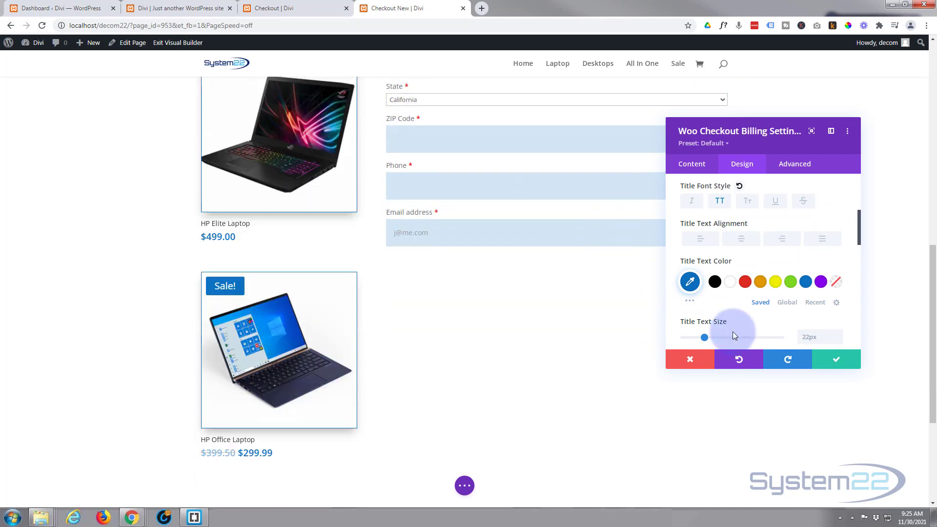
{"action": "left_click", "coordinate": [829, 359]}
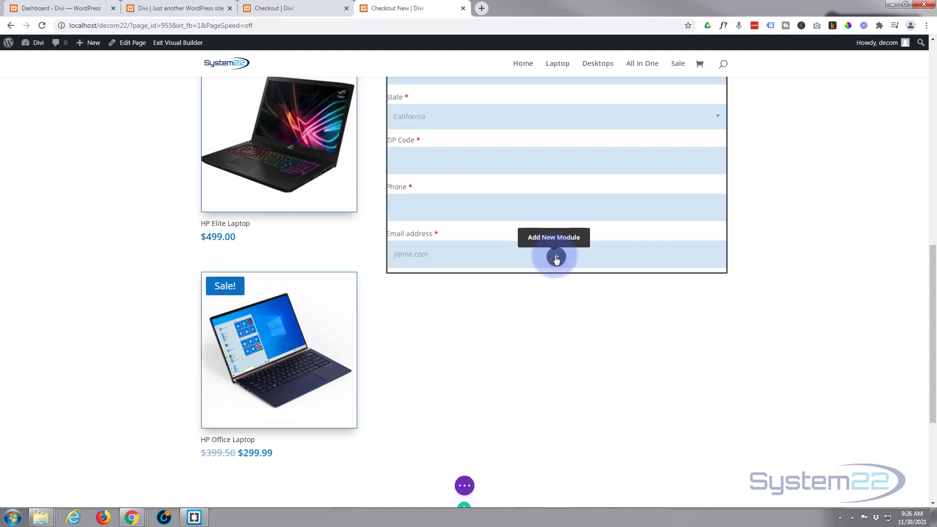
Insert a Woo Checkout Shipping module directly below the billing form
{"action": "left_click", "coordinate": [557, 257]}
{"action": "scroll", "coordinate": [536, 337], "scroll_direction": "down", "scroll_amount": 3}
{"action": "scroll", "coordinate": [535, 336], "scroll_direction": "down", "scroll_amount": 10}
{"action": "left_click", "coordinate": [520, 439]}
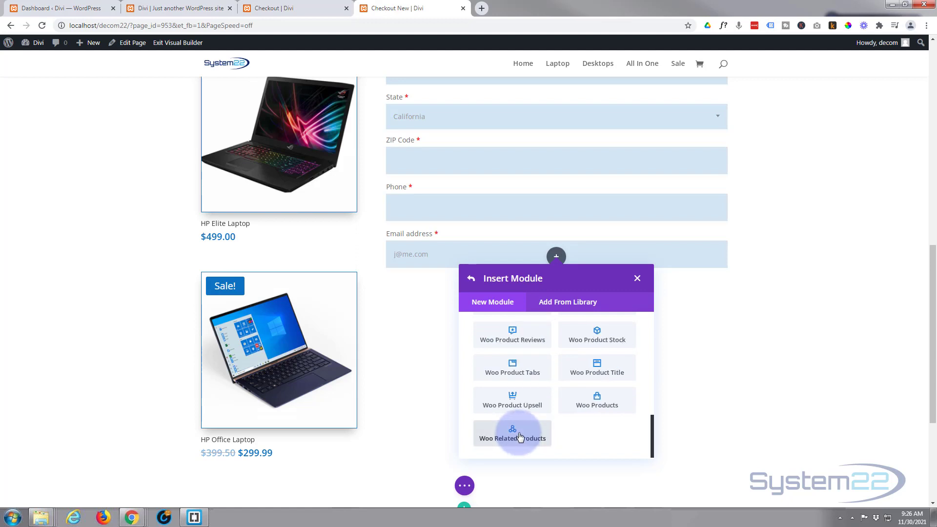
{"action": "scroll", "coordinate": [520, 437], "scroll_direction": "up", "scroll_amount": 3}
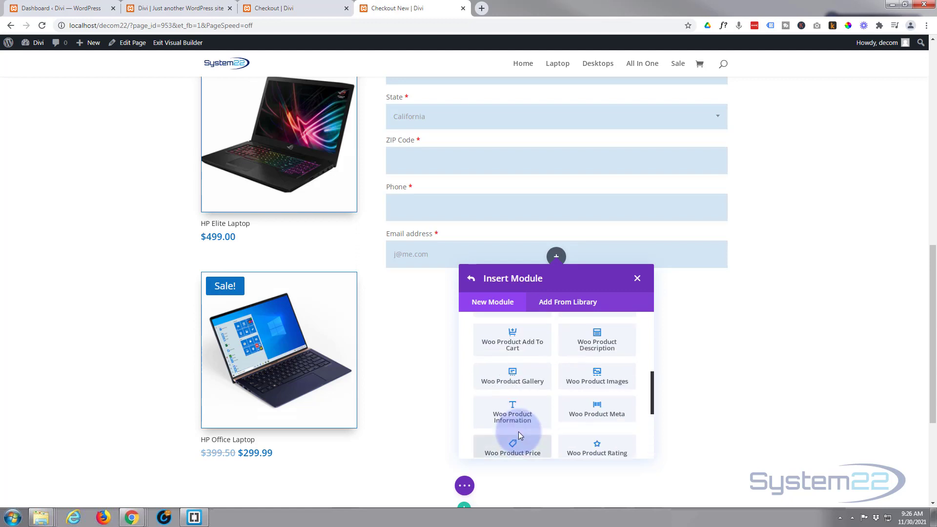
{"action": "scroll", "coordinate": [518, 431], "scroll_direction": "up", "scroll_amount": 3}
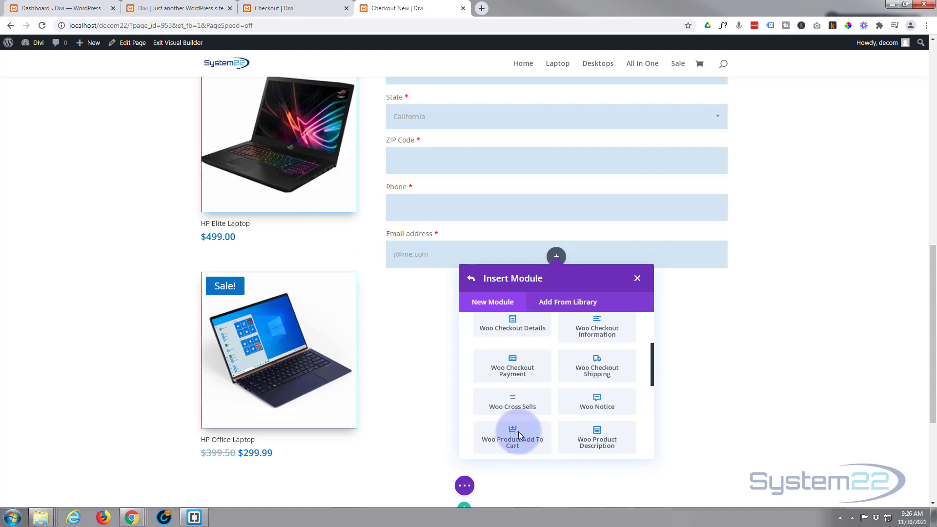
{"action": "left_click", "coordinate": [585, 372]}
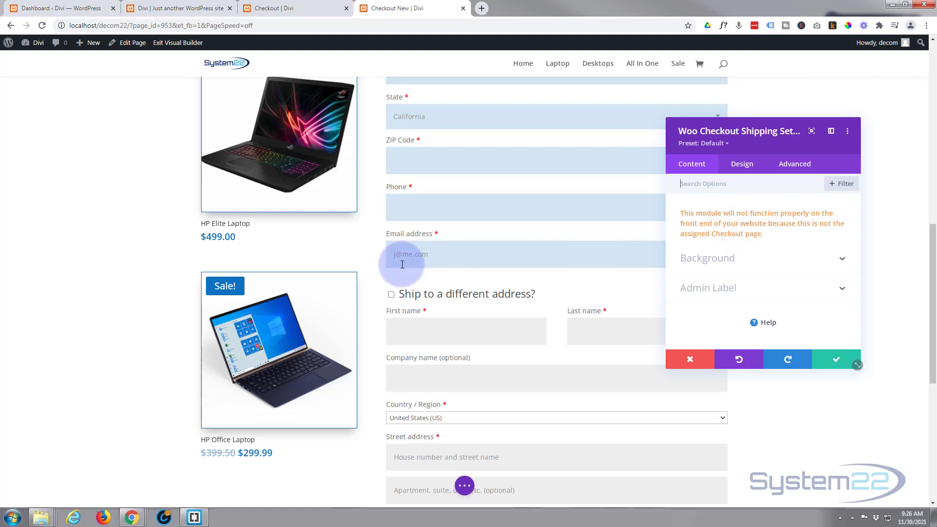
Style the "Ship to a different address?" title as Bold, uppercase and blue
{"action": "mouse_move", "coordinate": [395, 294]}
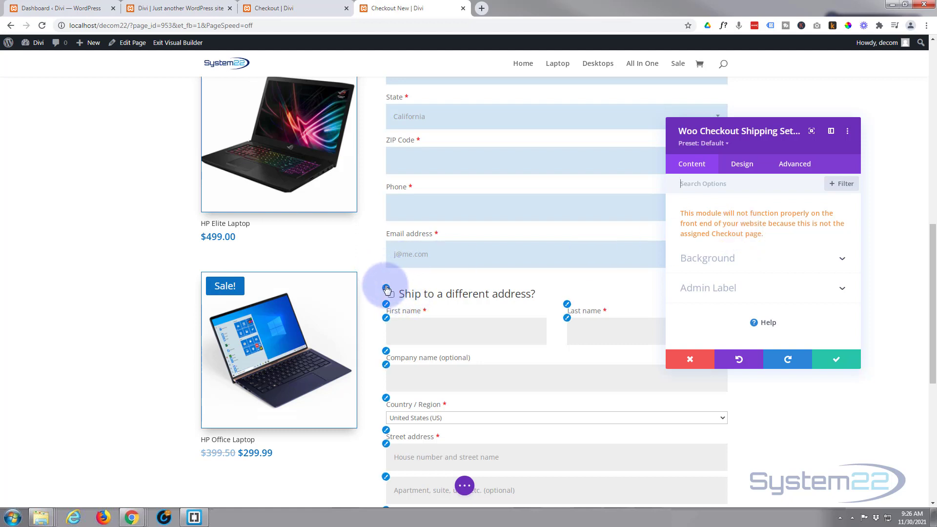
{"action": "left_click", "coordinate": [741, 164]}
{"action": "left_click", "coordinate": [703, 227]}
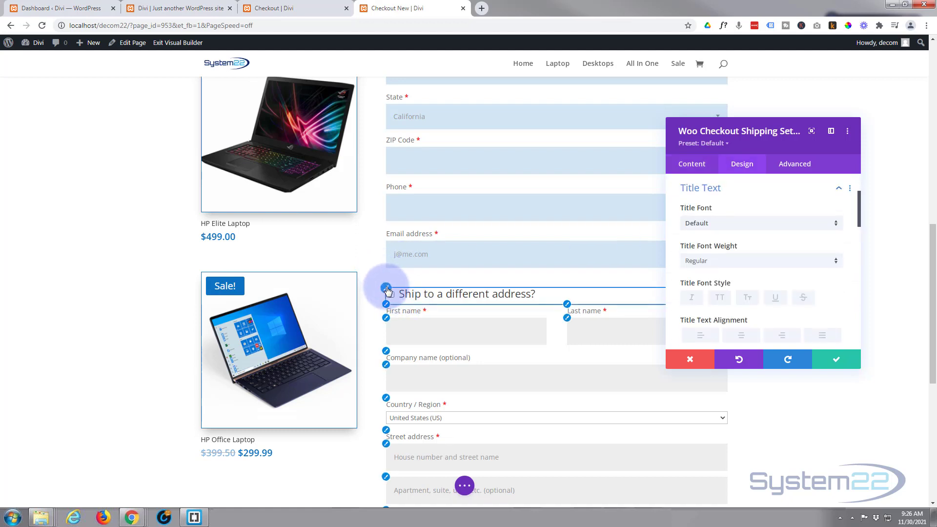
{"action": "left_click", "coordinate": [727, 262]}
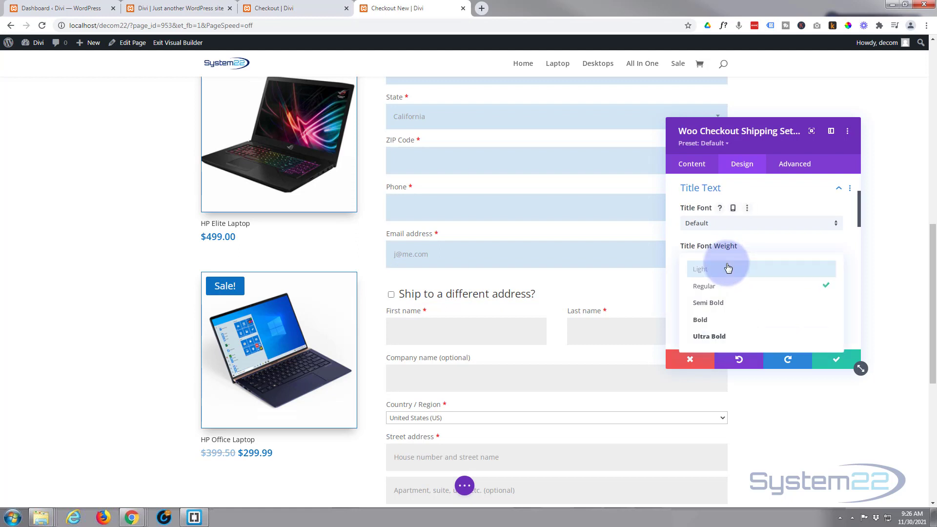
{"action": "left_click", "coordinate": [718, 318]}
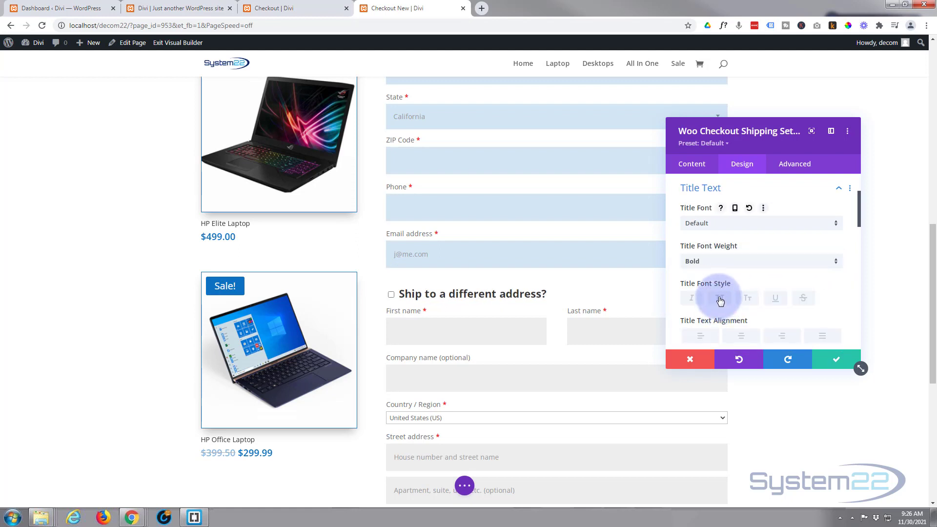
{"action": "left_click", "coordinate": [720, 299]}
{"action": "scroll", "coordinate": [727, 295], "scroll_direction": "down", "scroll_amount": 3}
{"action": "left_click", "coordinate": [805, 283]}
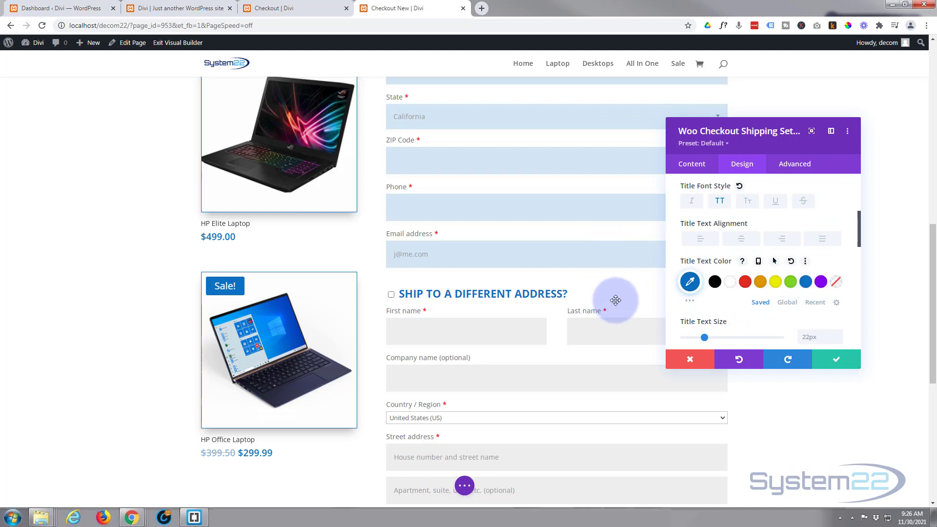
Give the shipping form fields a translucent blue background of rgba(12,113,195,0.22) and save the module settings
{"action": "mouse_move", "coordinate": [428, 331]}
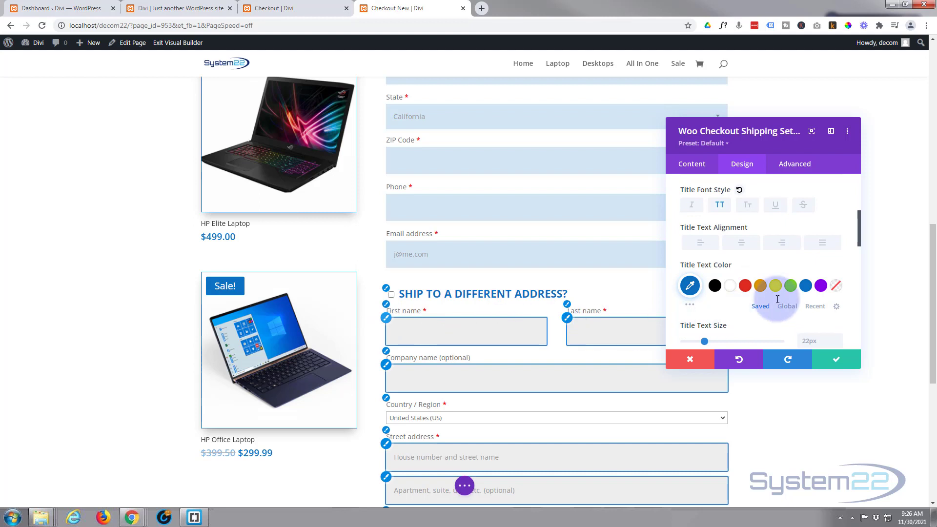
{"action": "scroll", "coordinate": [787, 260], "scroll_direction": "up", "scroll_amount": 1}
{"action": "scroll", "coordinate": [787, 260], "scroll_direction": "up", "scroll_amount": 3}
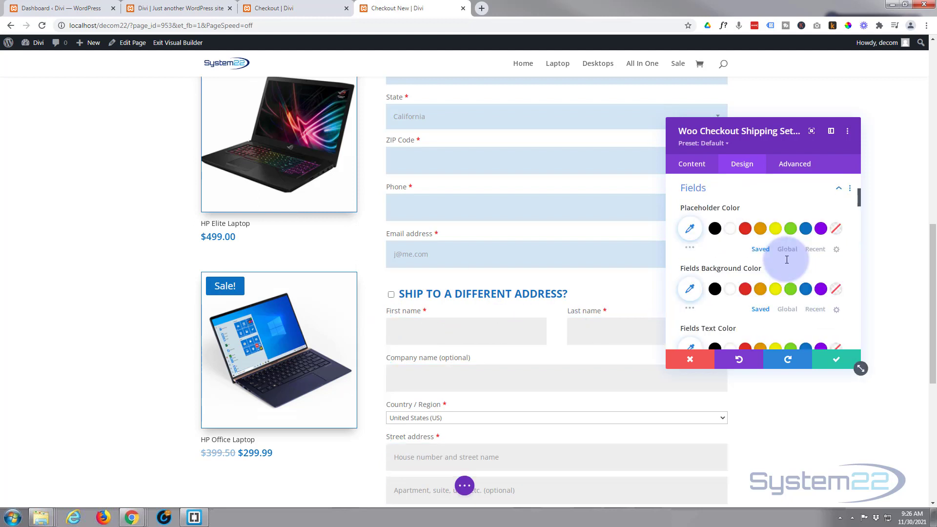
{"action": "left_click", "coordinate": [805, 289]}
{"action": "left_click", "coordinate": [689, 289]}
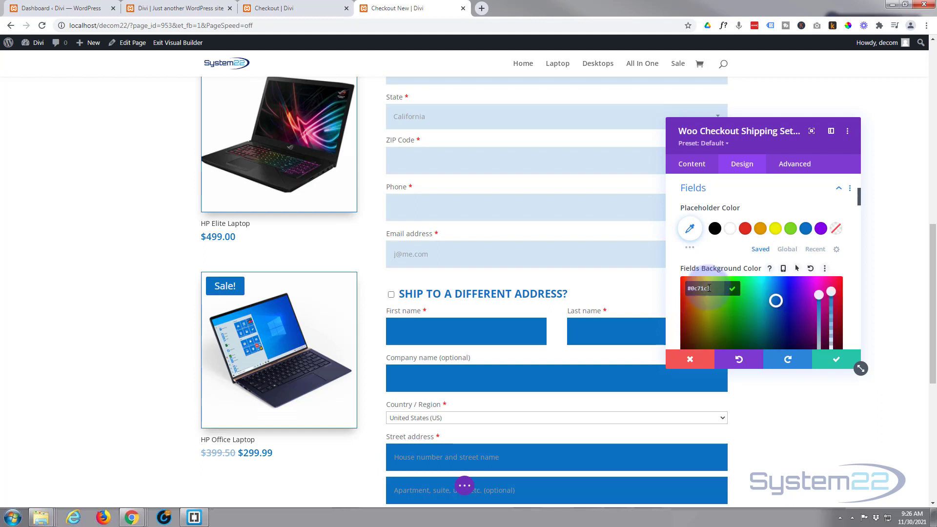
{"action": "scroll", "coordinate": [794, 307], "scroll_direction": "down", "scroll_amount": 1}
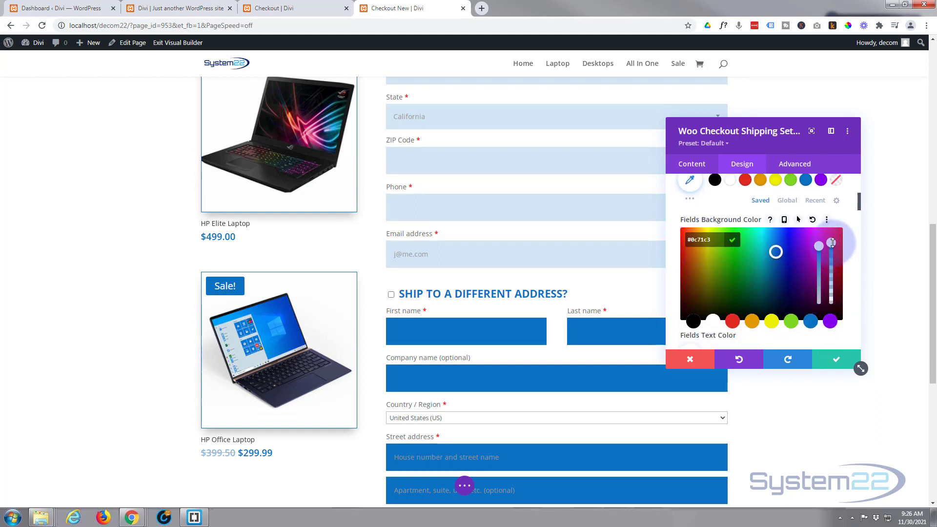
{"action": "left_click", "coordinate": [829, 283]}
{"action": "left_click_drag", "start_coordinate": [830, 283], "coordinate": [830, 291]}
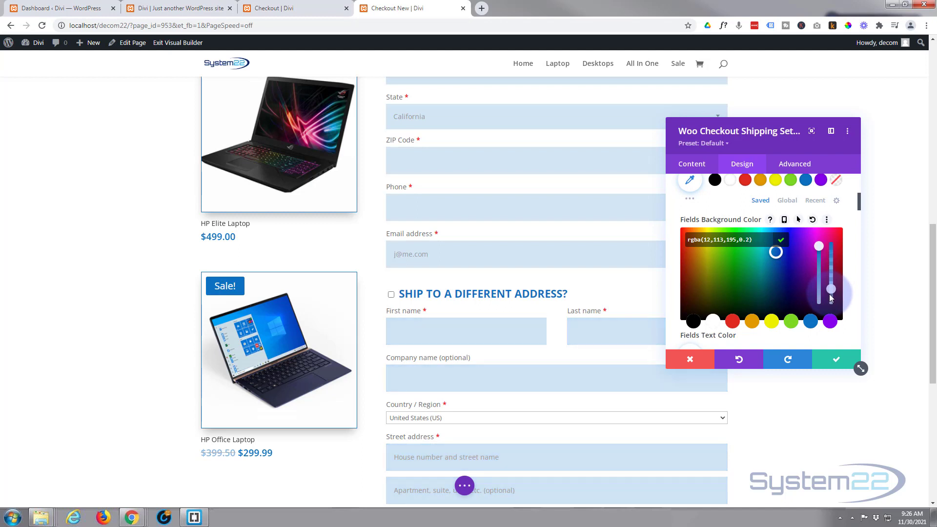
{"action": "left_click_drag", "start_coordinate": [829, 291], "coordinate": [830, 288]}
{"action": "scroll", "coordinate": [649, 278], "scroll_direction": "down", "scroll_amount": 2}
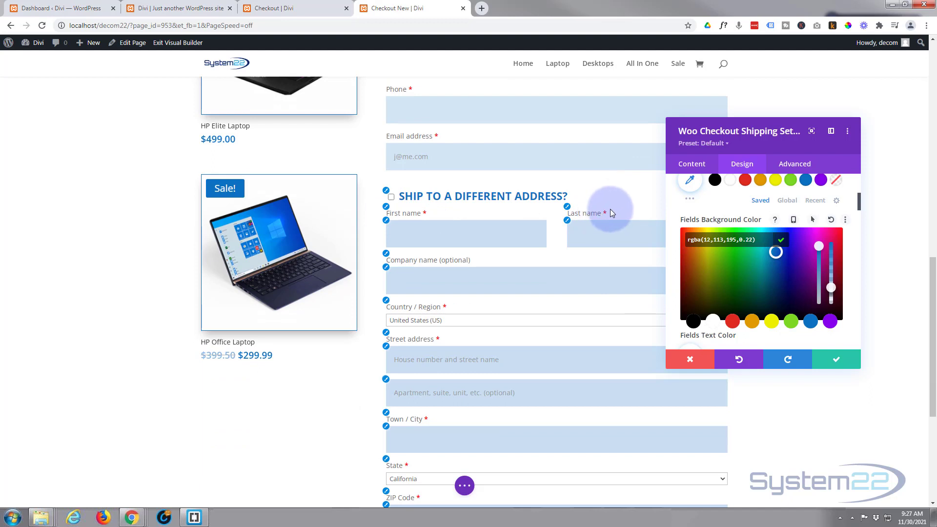
{"action": "scroll", "coordinate": [534, 284], "scroll_direction": "down", "scroll_amount": 2}
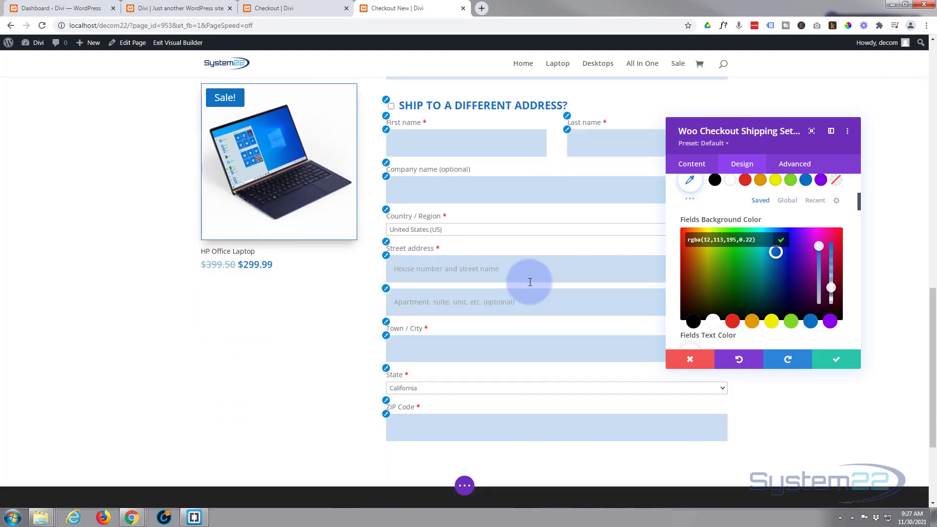
{"action": "scroll", "coordinate": [530, 282], "scroll_direction": "down", "scroll_amount": 1}
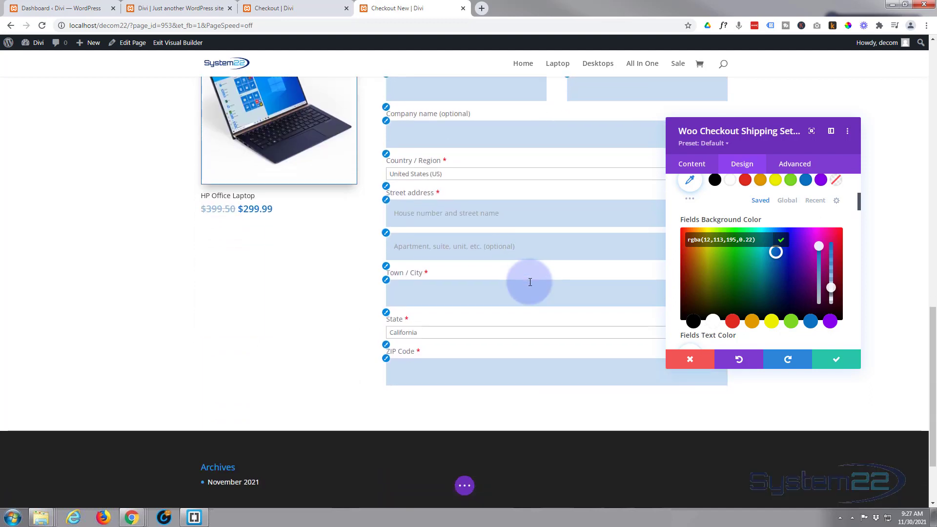
{"action": "scroll", "coordinate": [530, 282], "scroll_direction": "up", "scroll_amount": 1}
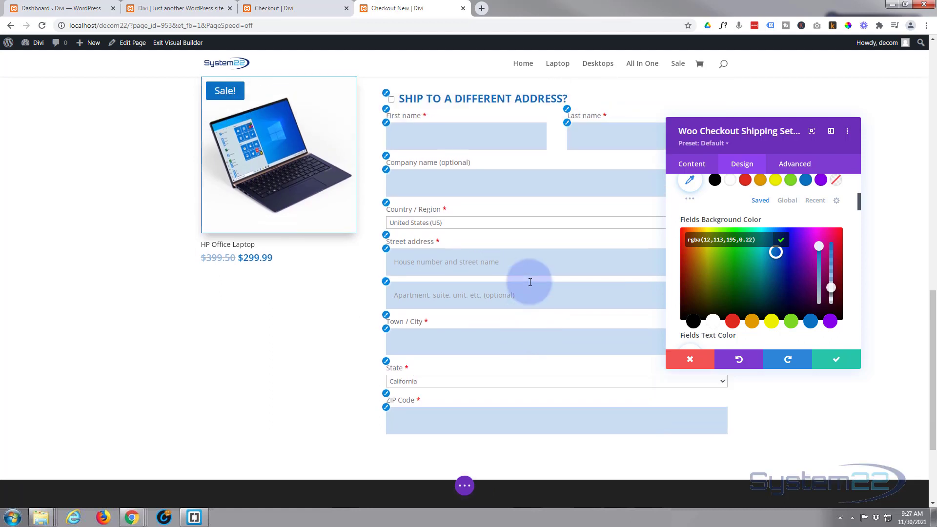
{"action": "scroll", "coordinate": [530, 282], "scroll_direction": "down", "scroll_amount": 1}
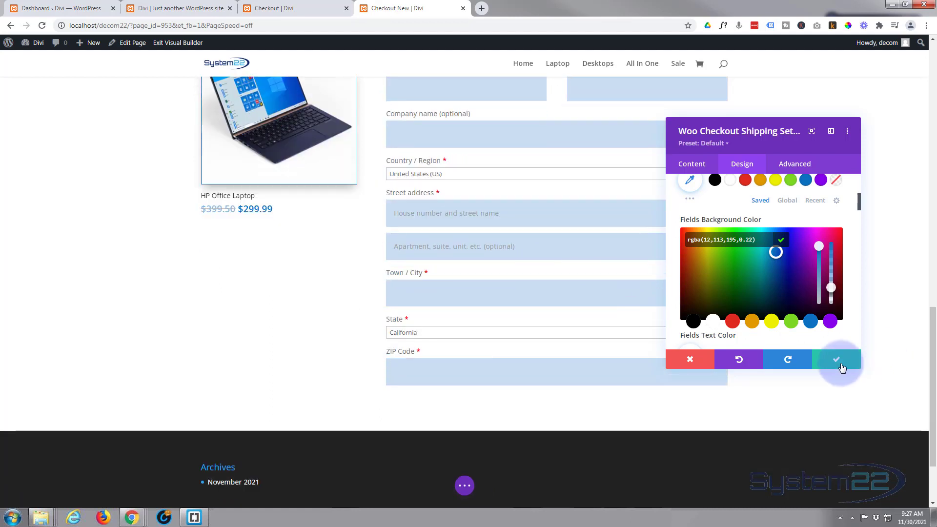
{"action": "left_click", "coordinate": [836, 359]}
{"action": "left_click", "coordinate": [842, 365]}
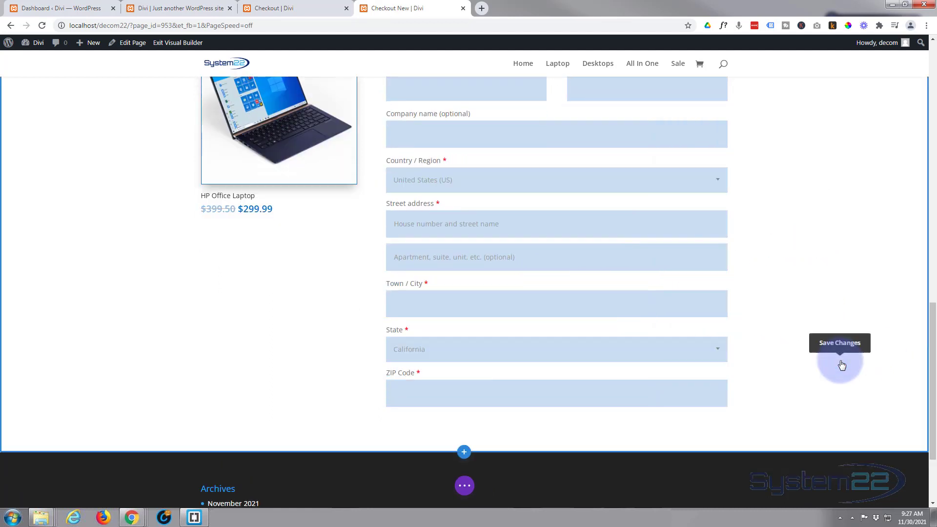
Insert a Woo Checkout Payment module directly below the shipping form
{"action": "left_click", "coordinate": [498, 337]}
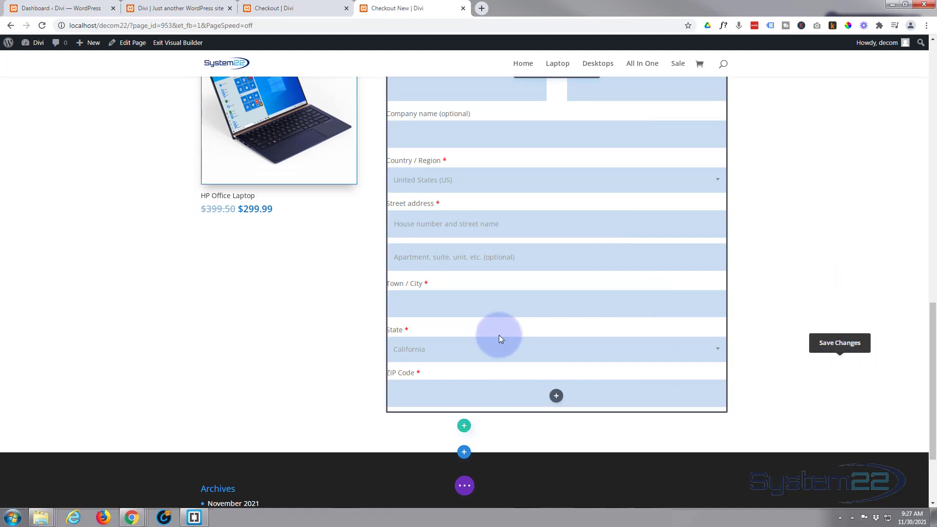
{"action": "left_click", "coordinate": [557, 398]}
{"action": "scroll", "coordinate": [531, 279], "scroll_direction": "down", "scroll_amount": 3}
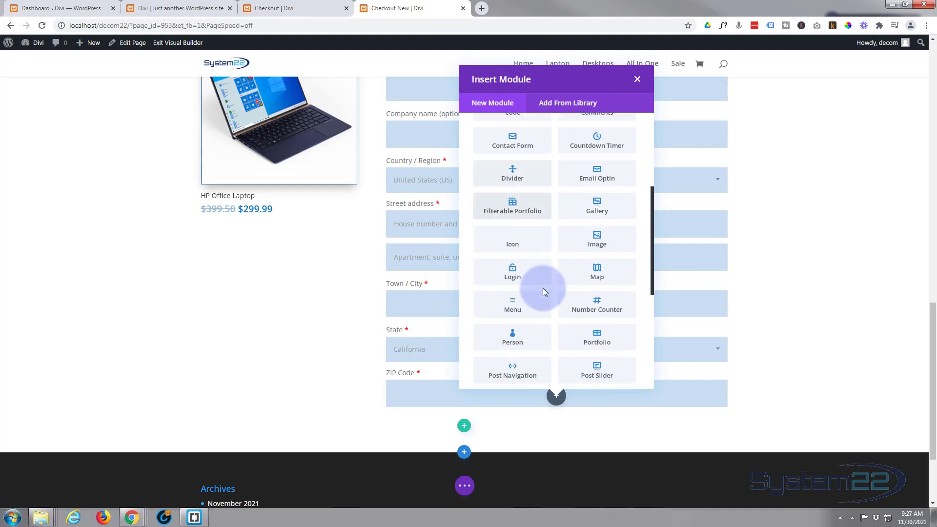
{"action": "scroll", "coordinate": [545, 292], "scroll_direction": "down", "scroll_amount": 5}
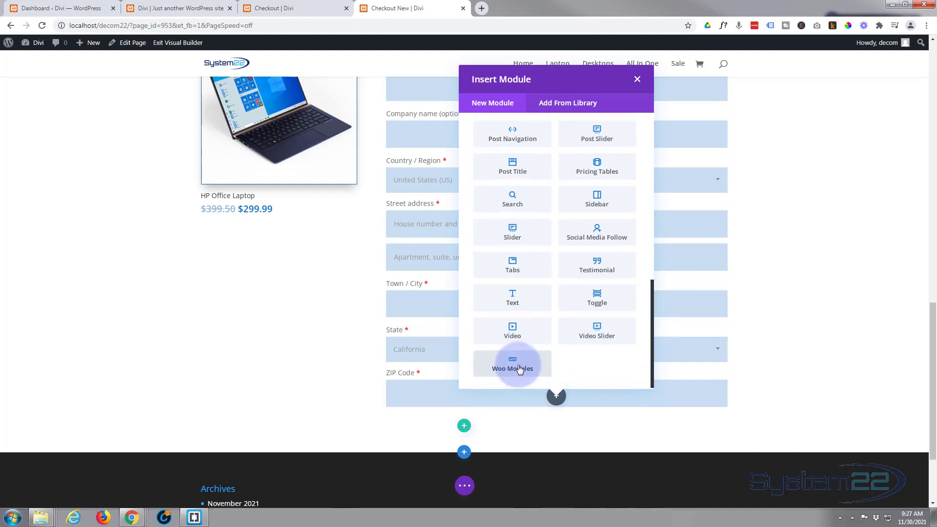
{"action": "left_click", "coordinate": [519, 369]}
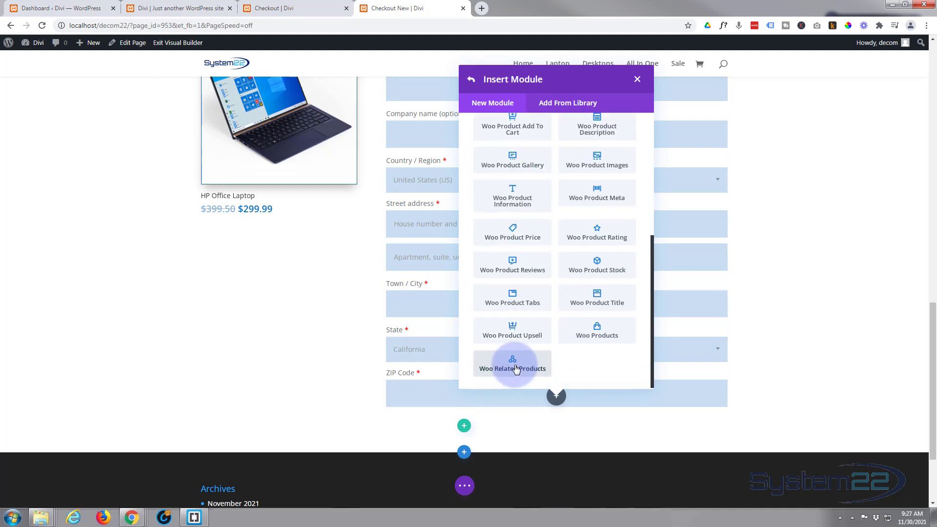
{"action": "scroll", "coordinate": [512, 364], "scroll_direction": "up", "scroll_amount": 5}
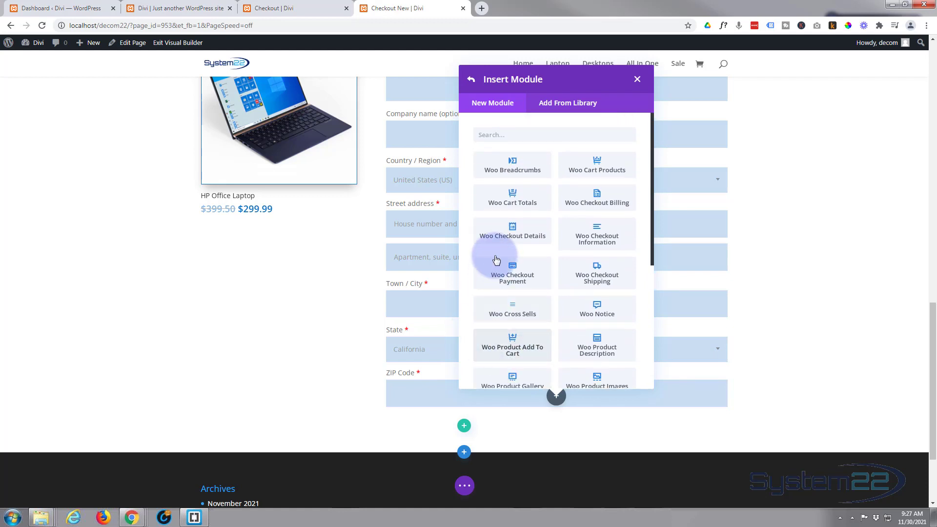
{"action": "left_click", "coordinate": [512, 273]}
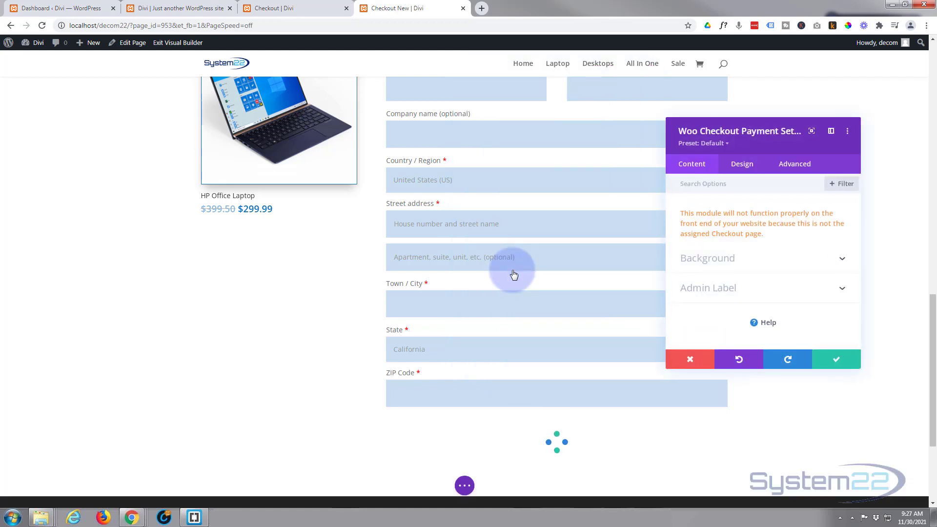
{"action": "scroll", "coordinate": [510, 267], "scroll_direction": "down", "scroll_amount": 4}
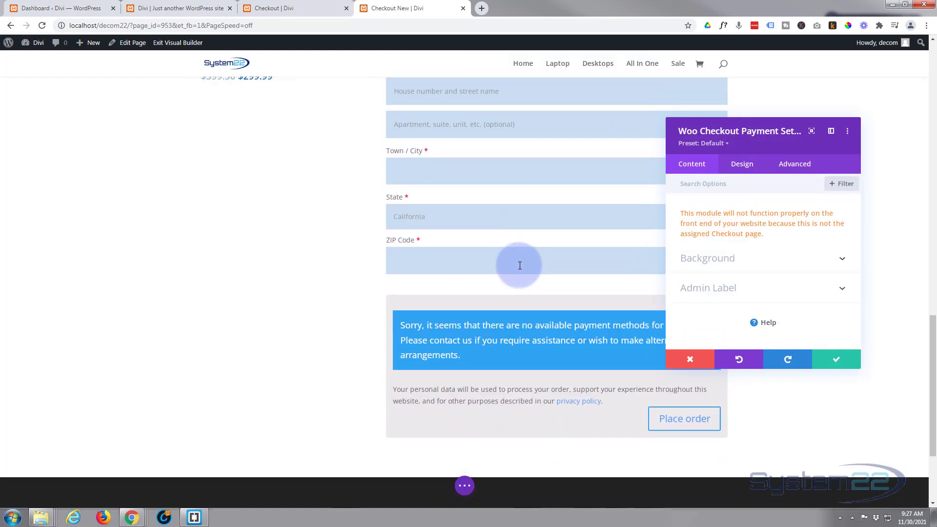
Enable custom styles for the "Place order" button, giving it white text and a purple #8300e9 background
{"action": "left_click", "coordinate": [790, 128]}
{"action": "left_click_drag", "start_coordinate": [786, 123], "coordinate": [285, 122]}
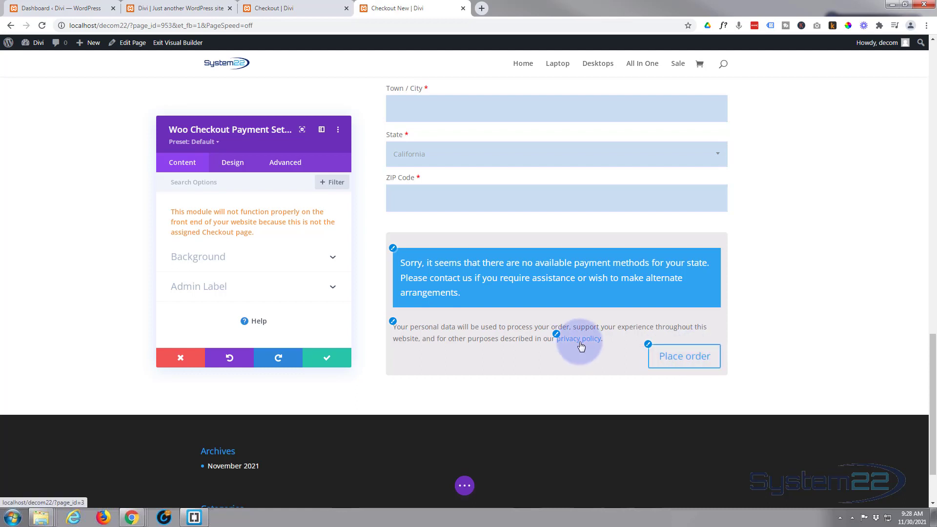
{"action": "left_click", "coordinate": [237, 166]}
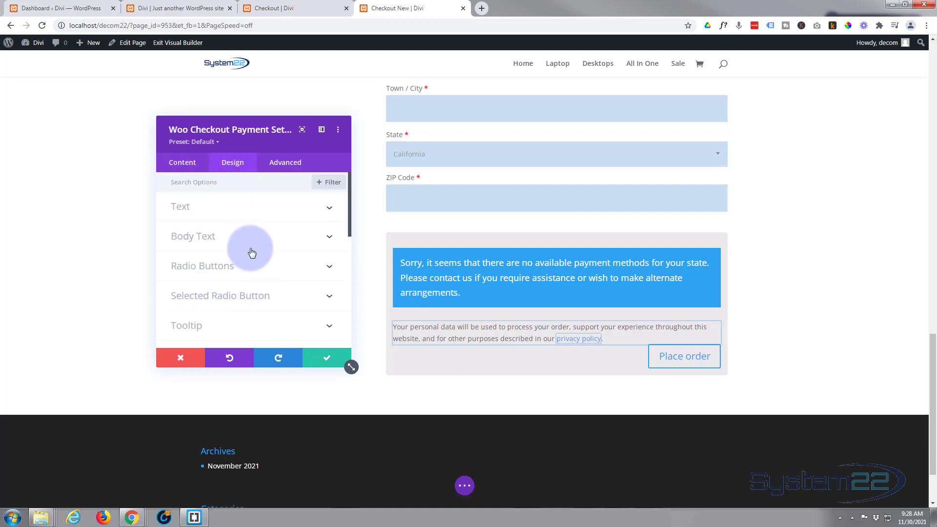
{"action": "scroll", "coordinate": [251, 244], "scroll_direction": "down", "scroll_amount": 3}
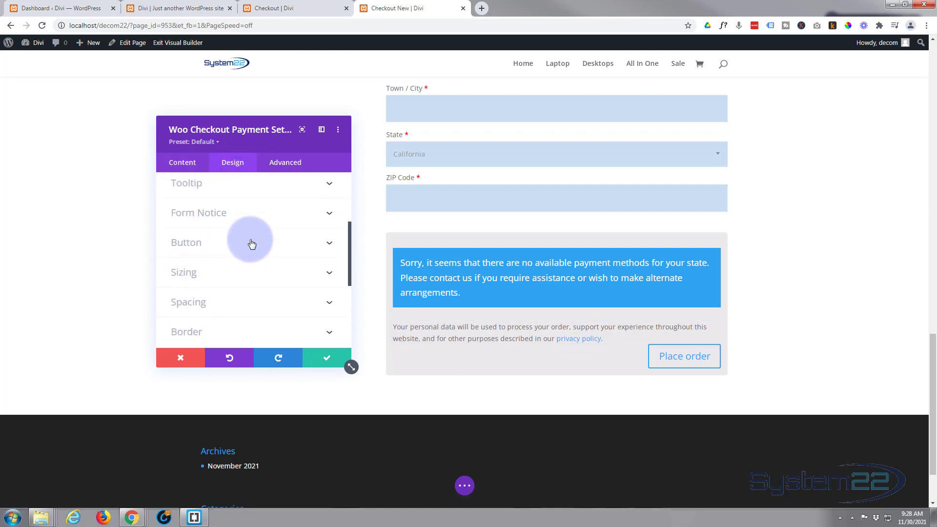
{"action": "left_click", "coordinate": [236, 244]}
{"action": "scroll", "coordinate": [287, 244], "scroll_direction": "down", "scroll_amount": 1}
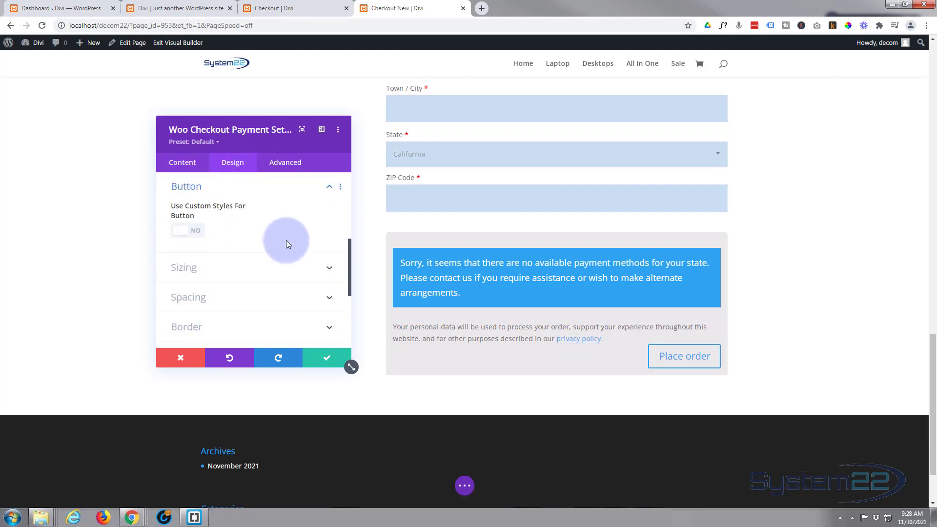
{"action": "left_click", "coordinate": [191, 230]}
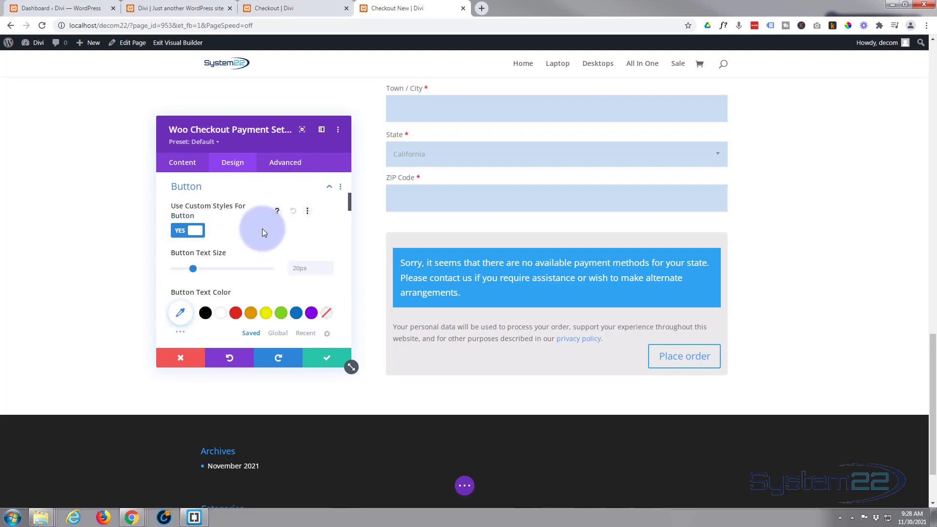
{"action": "scroll", "coordinate": [262, 229], "scroll_direction": "down", "scroll_amount": 2}
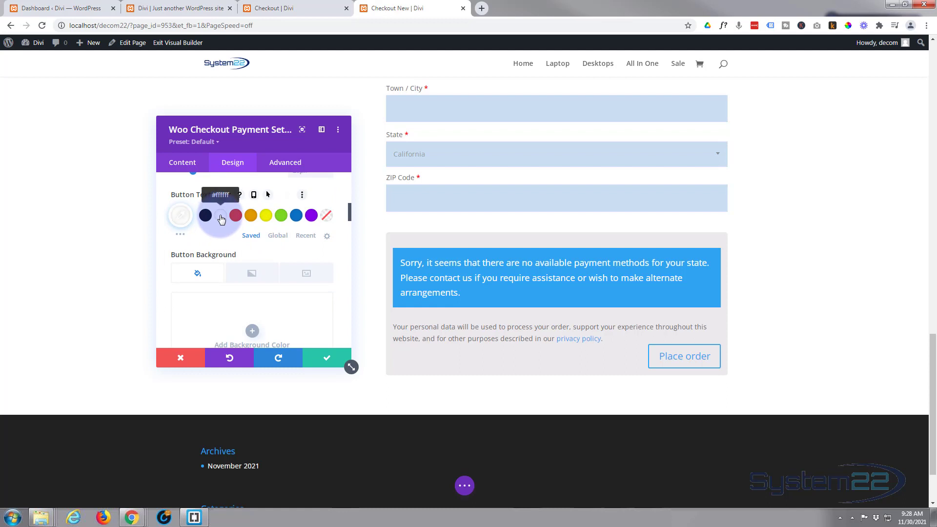
{"action": "scroll", "coordinate": [254, 252], "scroll_direction": "down", "scroll_amount": 2}
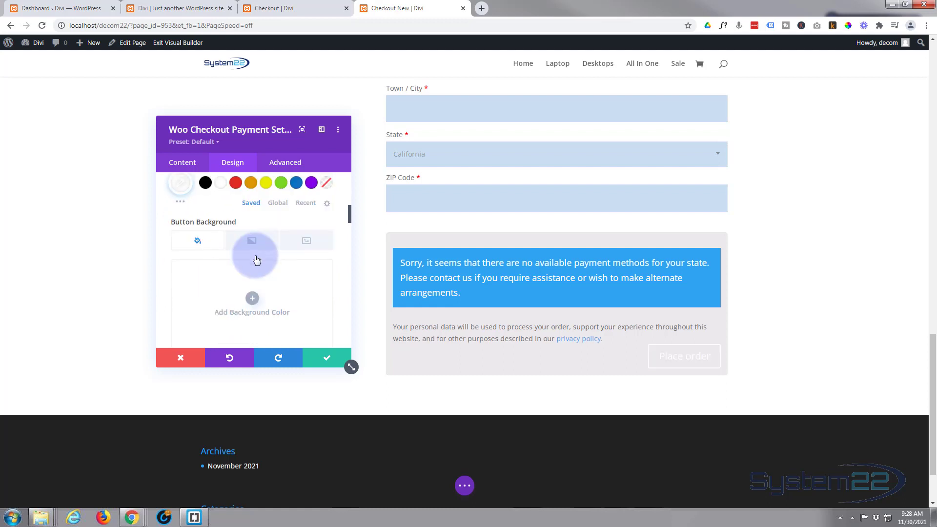
{"action": "left_click", "coordinate": [311, 302]}
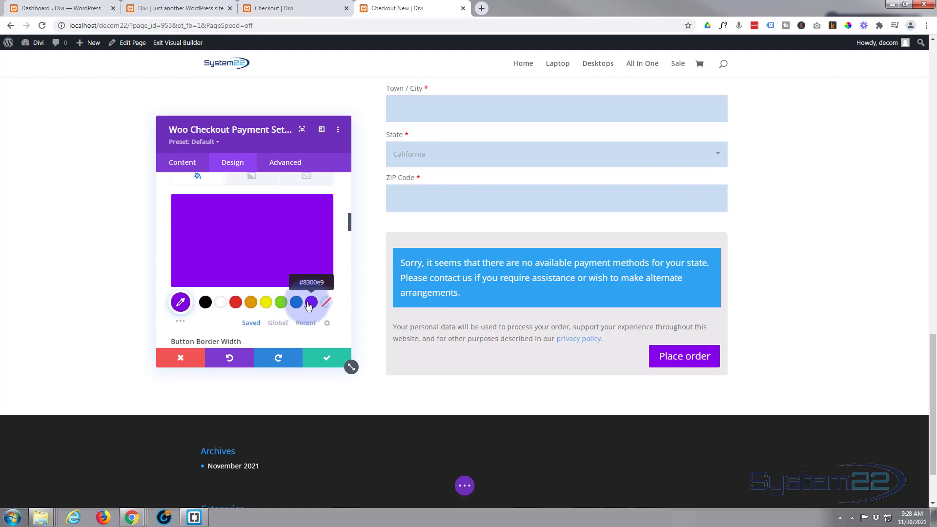
Give the "Place order" button a blue #0c71c3 background for its hover state
{"action": "scroll", "coordinate": [272, 273], "scroll_direction": "up", "scroll_amount": 1}
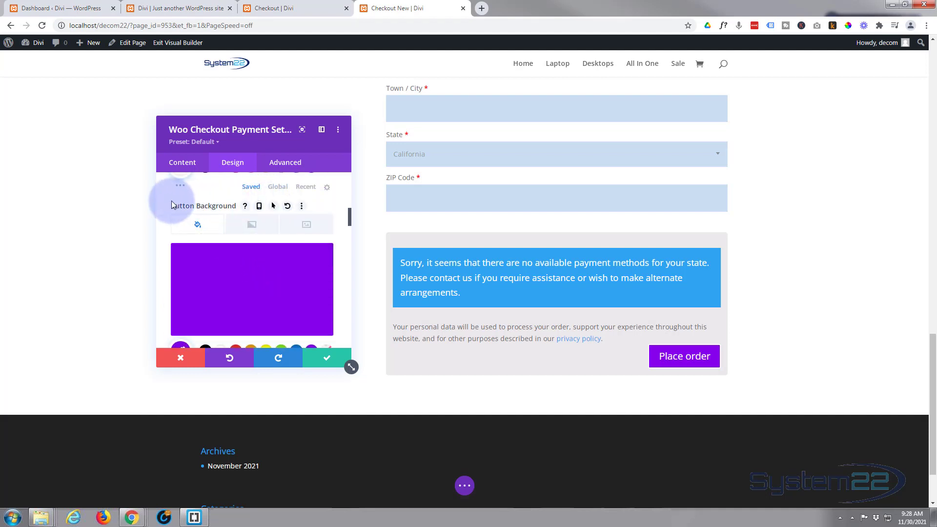
{"action": "left_click", "coordinate": [274, 207]}
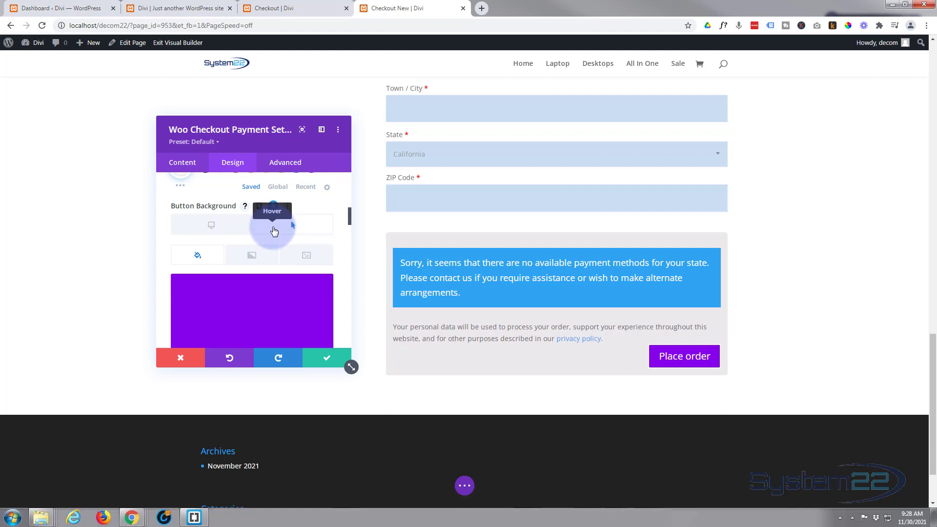
{"action": "scroll", "coordinate": [275, 231], "scroll_direction": "down", "scroll_amount": 2}
{"action": "left_click", "coordinate": [296, 284]}
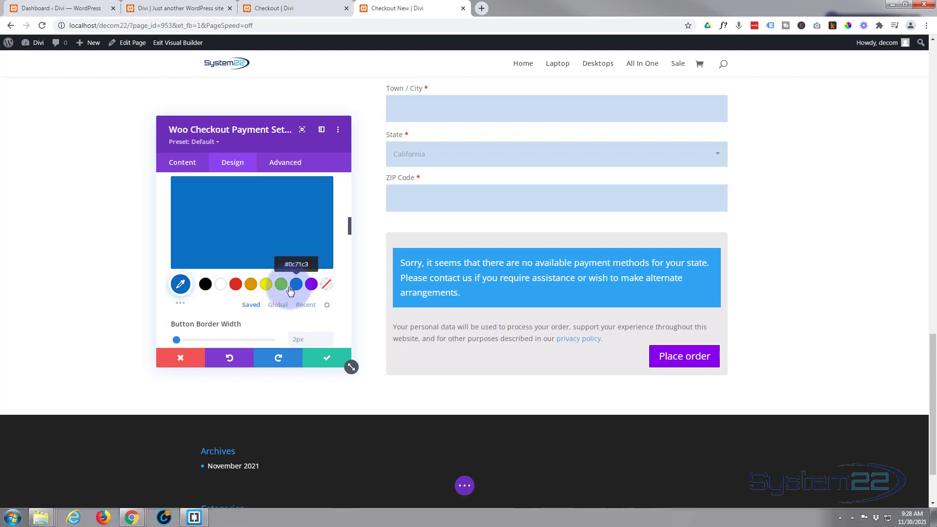
{"action": "scroll", "coordinate": [286, 283], "scroll_direction": "up", "scroll_amount": 2}
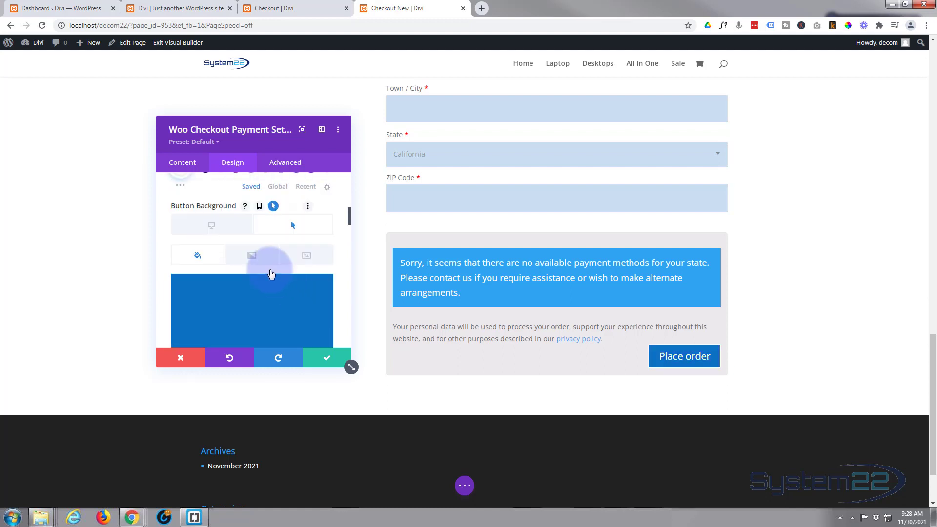
{"action": "left_click", "coordinate": [216, 232]}
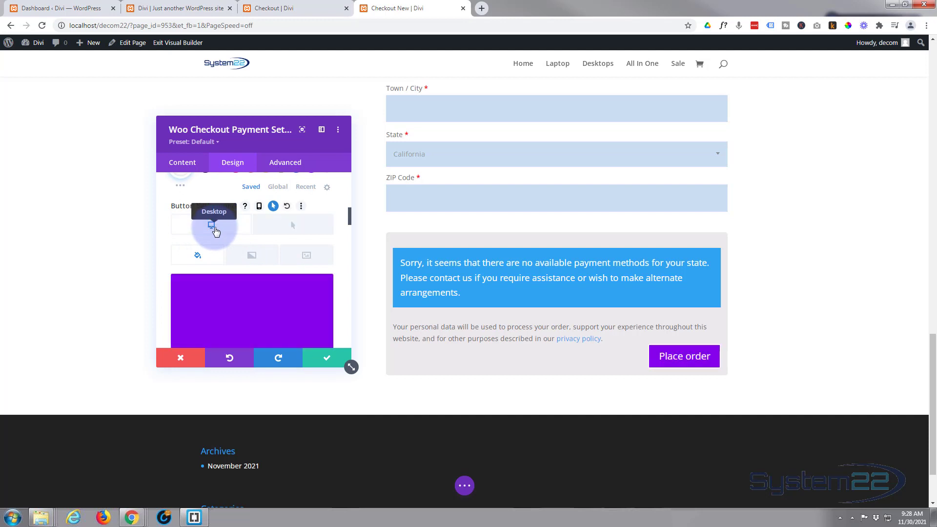
{"action": "left_click", "coordinate": [244, 231]}
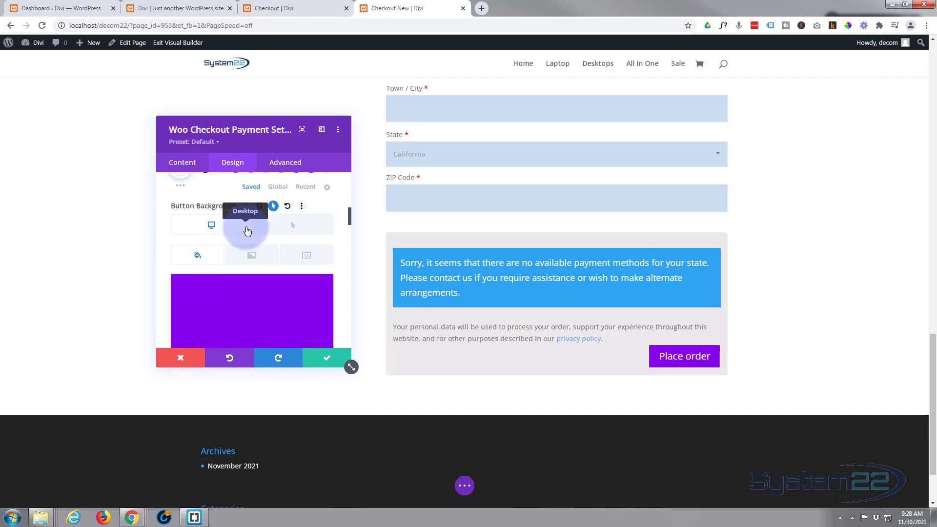
Set the "Place order" button's border color to purple, with blue #0c71c3 for its hover state
{"action": "scroll", "coordinate": [184, 282], "scroll_direction": "down", "scroll_amount": 2}
{"action": "scroll", "coordinate": [215, 309], "scroll_direction": "down", "scroll_amount": 4}
{"action": "scroll", "coordinate": [216, 307], "scroll_direction": "up", "scroll_amount": 2}
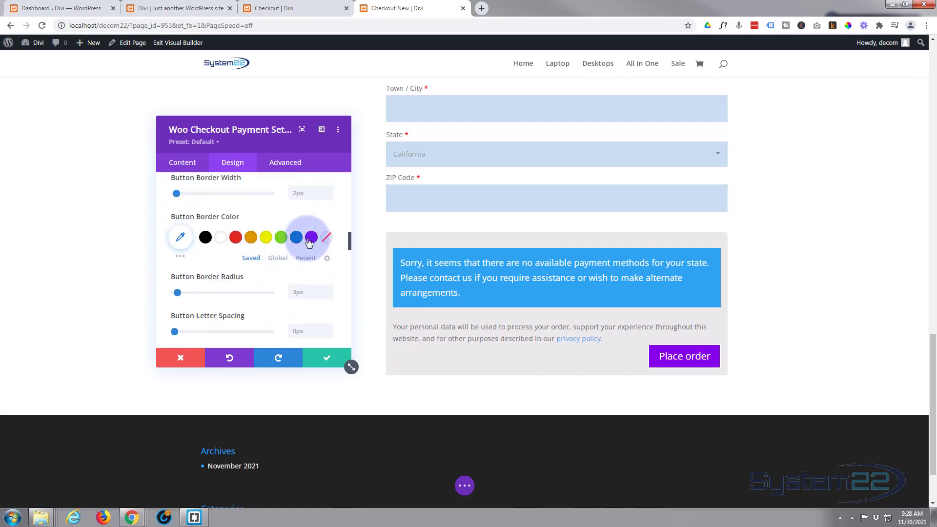
{"action": "left_click", "coordinate": [312, 242]}
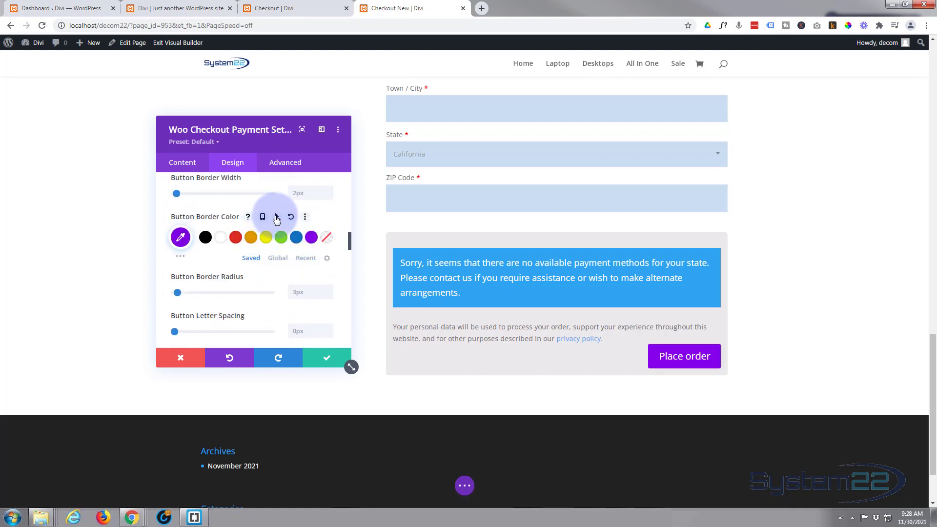
{"action": "left_click", "coordinate": [276, 216]}
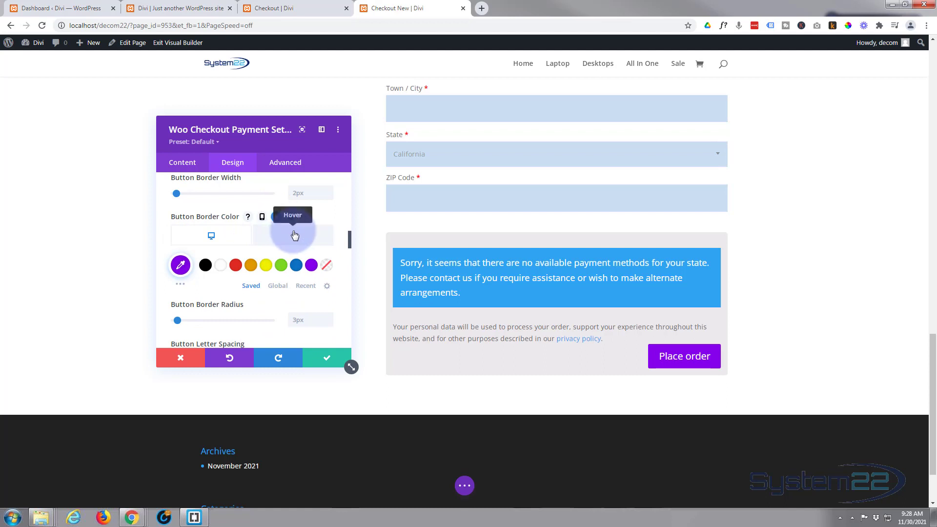
{"action": "left_click", "coordinate": [294, 236]}
{"action": "left_click", "coordinate": [296, 265]}
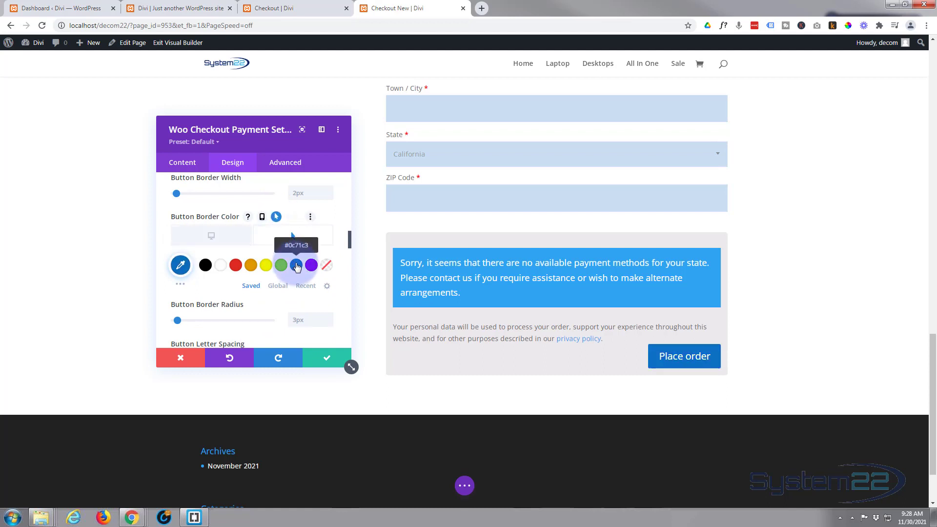
{"action": "left_click", "coordinate": [224, 240]}
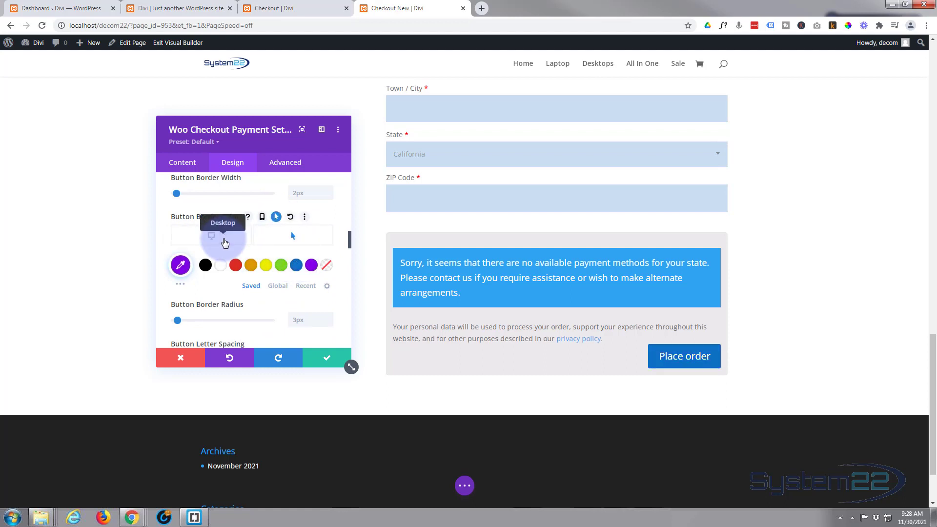
Add the bottom drop shadow preset with a 12px vertical position to the "Place order" button and save the payment module
{"action": "scroll", "coordinate": [247, 261], "scroll_direction": "down", "scroll_amount": 5}
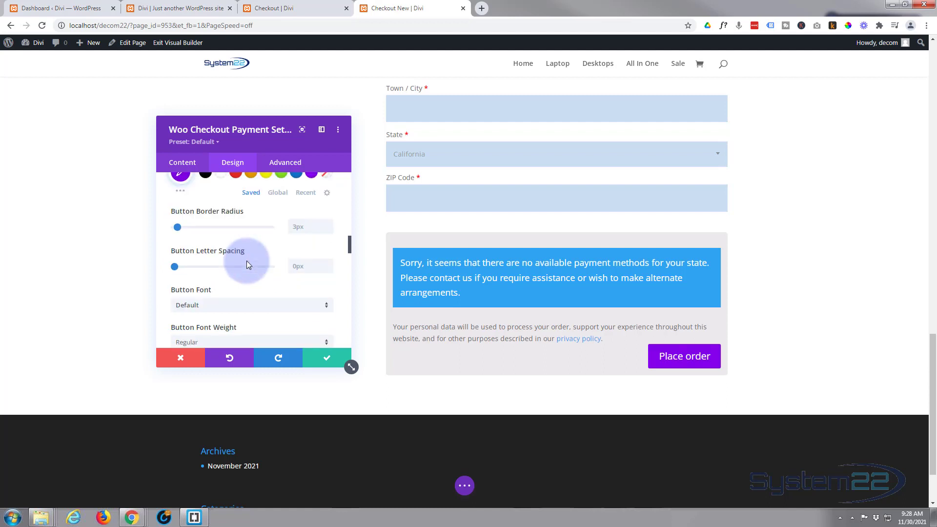
{"action": "scroll", "coordinate": [247, 262], "scroll_direction": "down", "scroll_amount": 5}
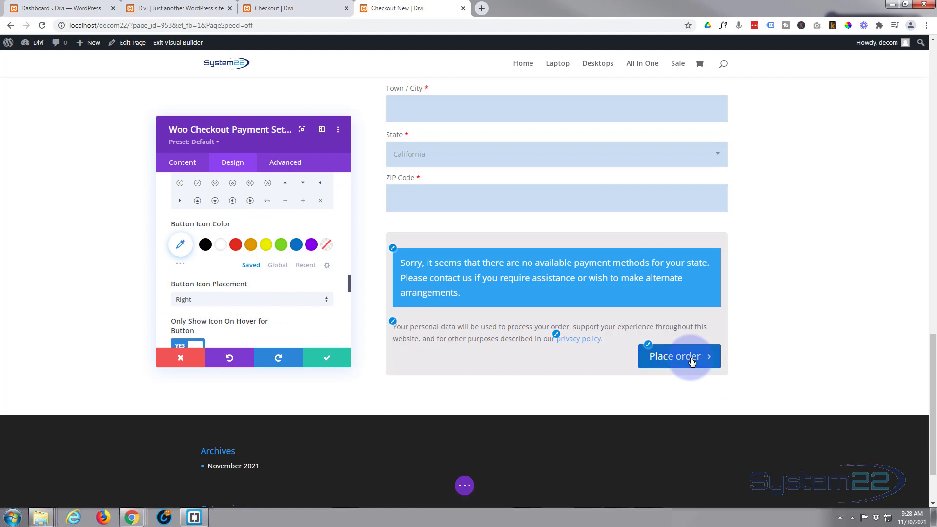
{"action": "scroll", "coordinate": [266, 244], "scroll_direction": "down", "scroll_amount": 1}
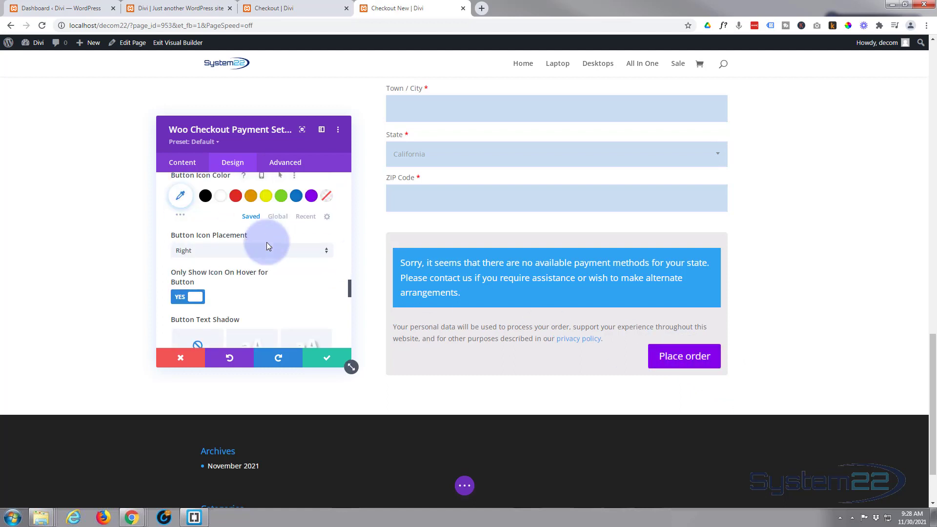
{"action": "scroll", "coordinate": [266, 243], "scroll_direction": "down", "scroll_amount": 4}
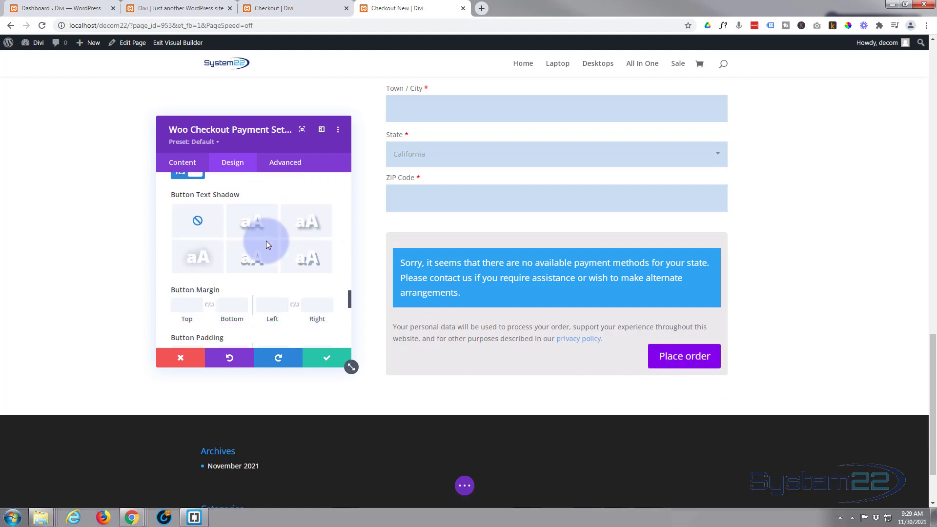
{"action": "scroll", "coordinate": [266, 241], "scroll_direction": "down", "scroll_amount": 2}
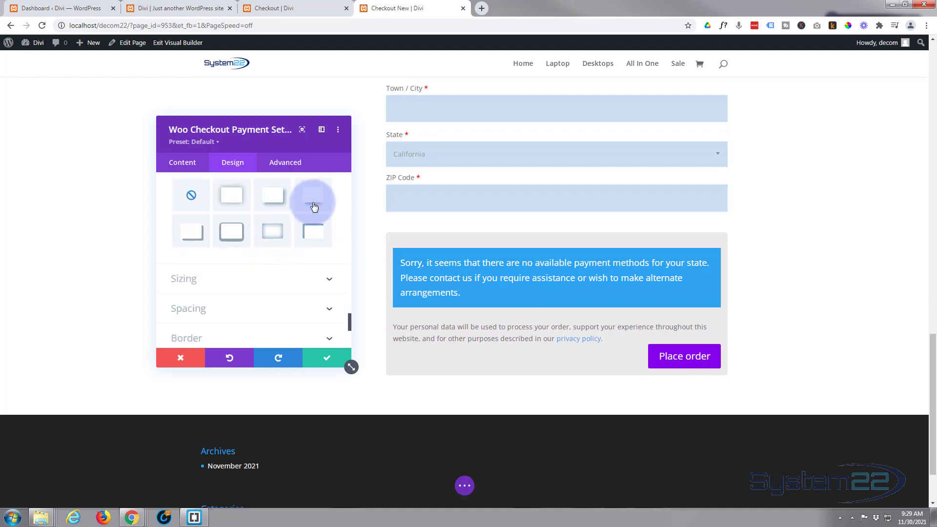
{"action": "left_click", "coordinate": [315, 207]}
{"action": "left_click", "coordinate": [315, 231]}
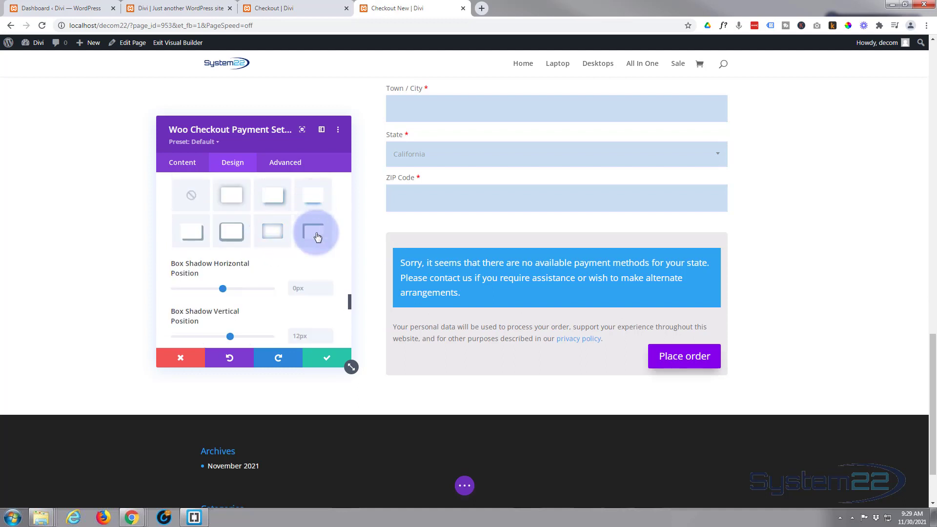
{"action": "left_click", "coordinate": [324, 360]}
Add a single-column row below the payment section and insert a Woo Related Products module in it
{"action": "scroll", "coordinate": [308, 320], "scroll_direction": "up", "scroll_amount": 3}
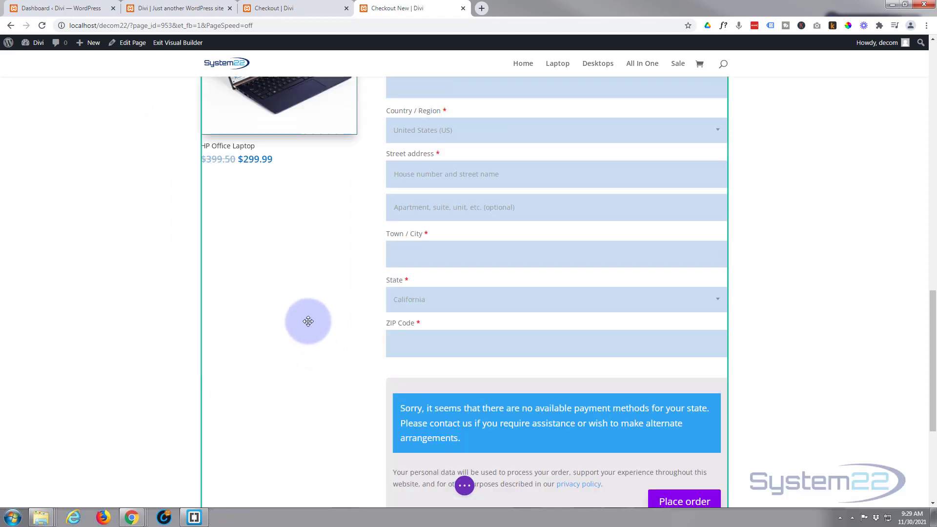
{"action": "scroll", "coordinate": [308, 320], "scroll_direction": "down", "scroll_amount": 5}
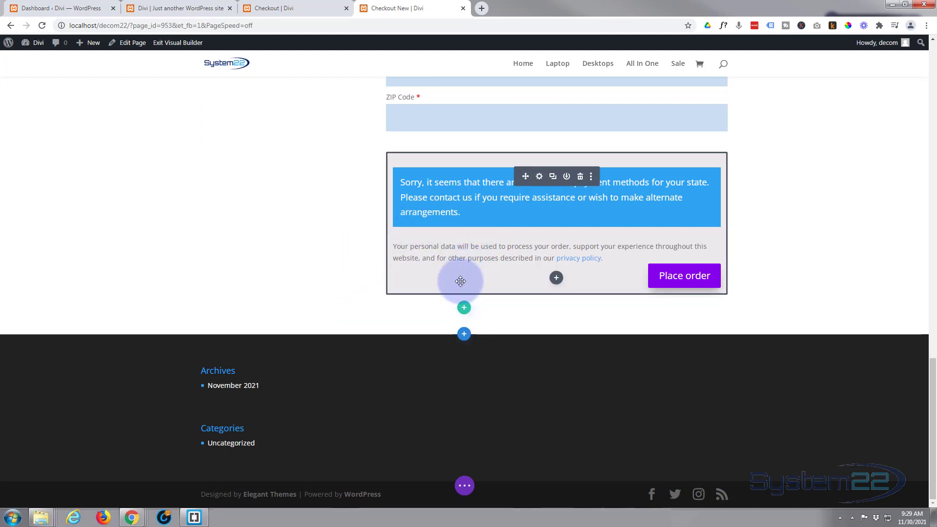
{"action": "left_click", "coordinate": [463, 308]}
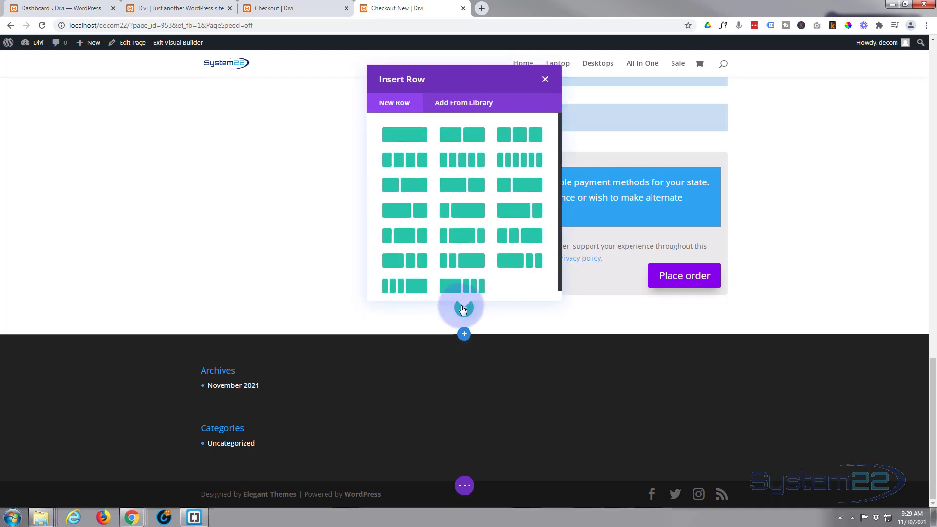
{"action": "left_click", "coordinate": [400, 139]}
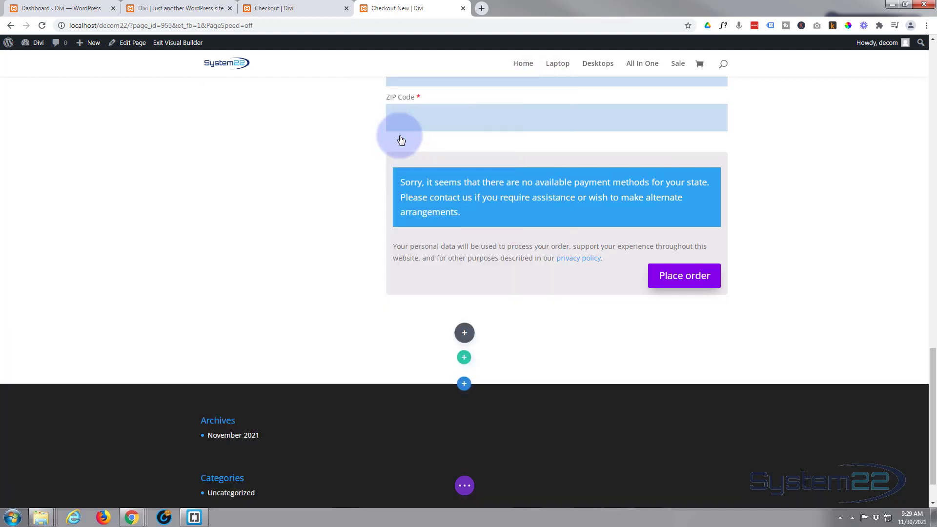
{"action": "scroll", "coordinate": [422, 197], "scroll_direction": "down", "scroll_amount": 2}
{"action": "scroll", "coordinate": [425, 205], "scroll_direction": "down", "scroll_amount": 6}
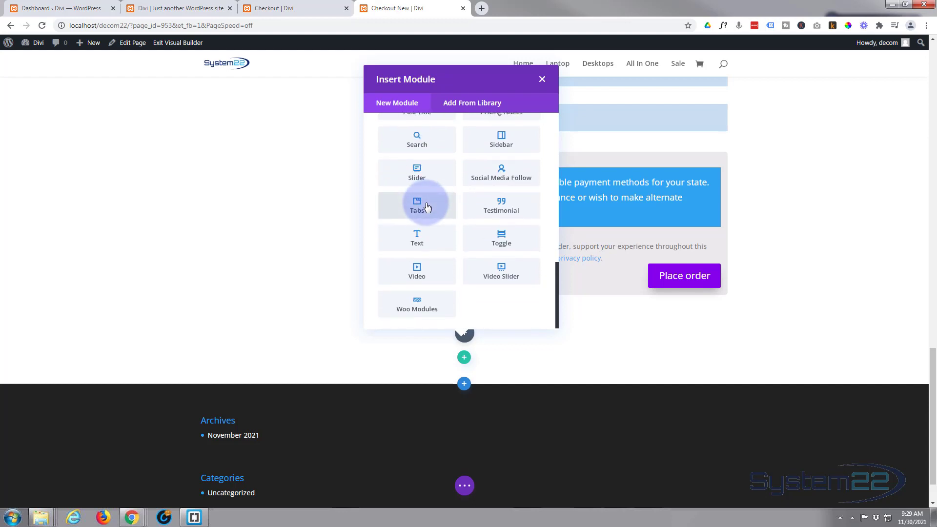
{"action": "left_click", "coordinate": [420, 307]}
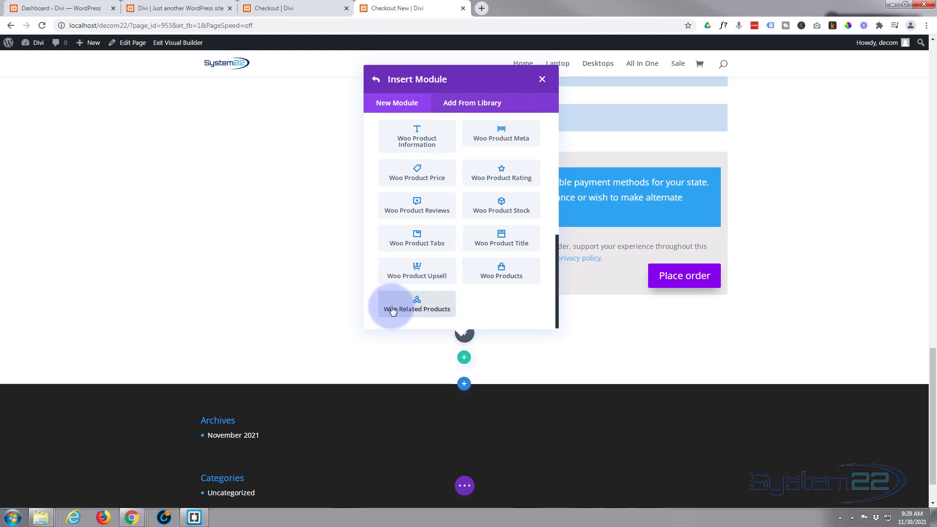
{"action": "left_click", "coordinate": [398, 308]}
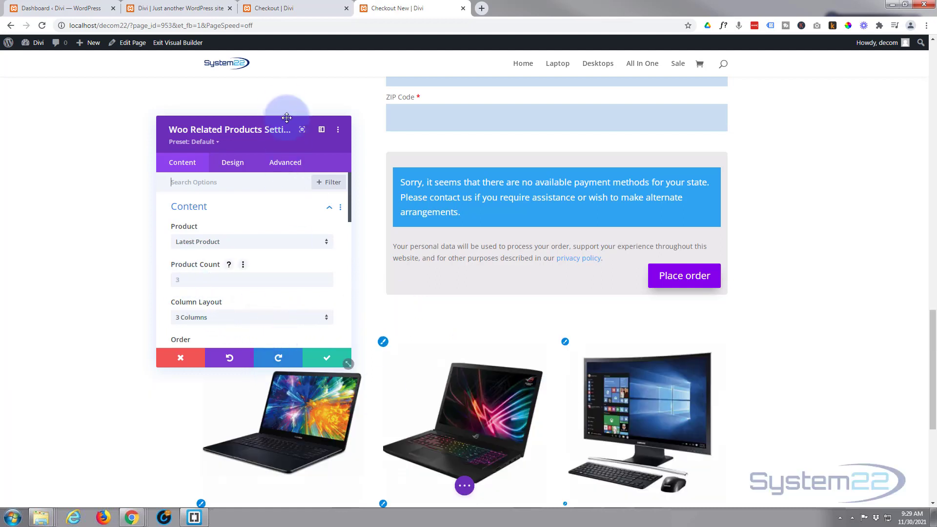
Style the "Related products" title as uppercase, blue #0c71c3, centered and Bold
{"action": "left_click_drag", "start_coordinate": [278, 140], "coordinate": [797, 155]}
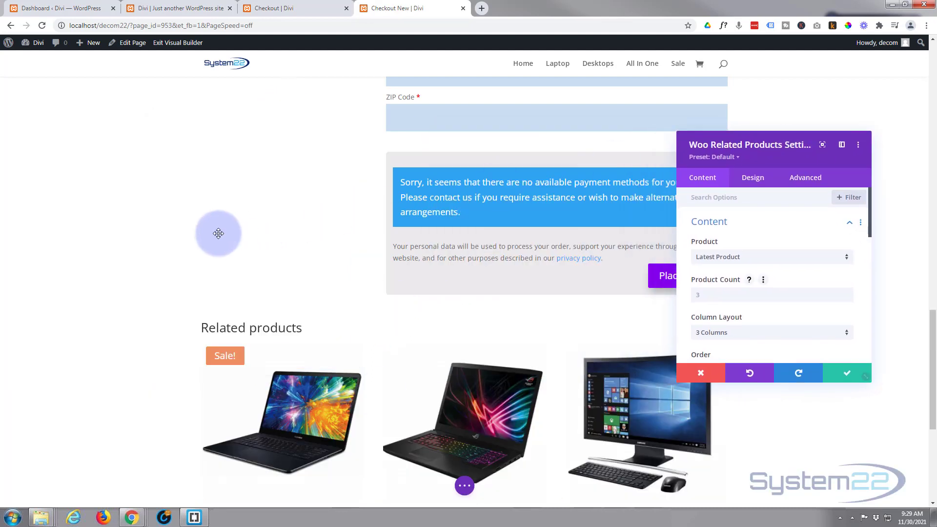
{"action": "scroll", "coordinate": [218, 228], "scroll_direction": "up", "scroll_amount": 3}
{"action": "scroll", "coordinate": [218, 228], "scroll_direction": "up", "scroll_amount": 3}
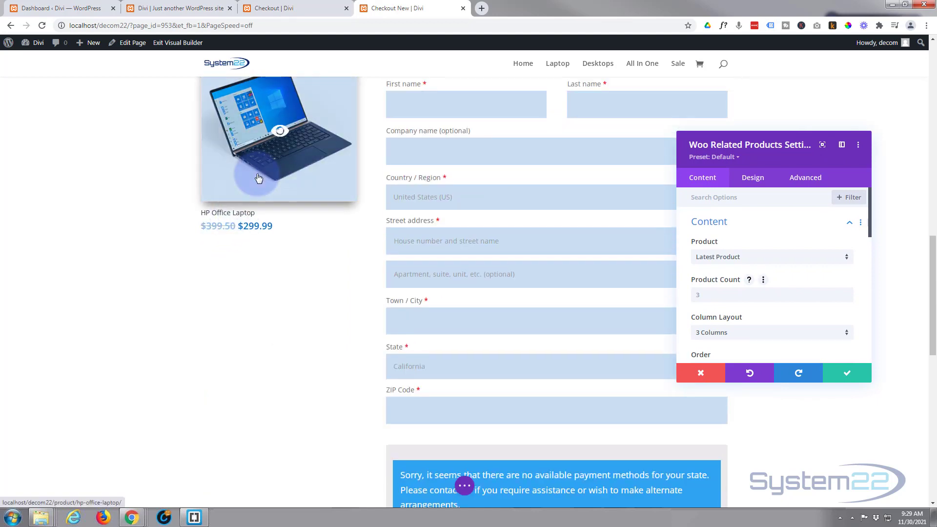
{"action": "scroll", "coordinate": [253, 246], "scroll_direction": "down", "scroll_amount": 8}
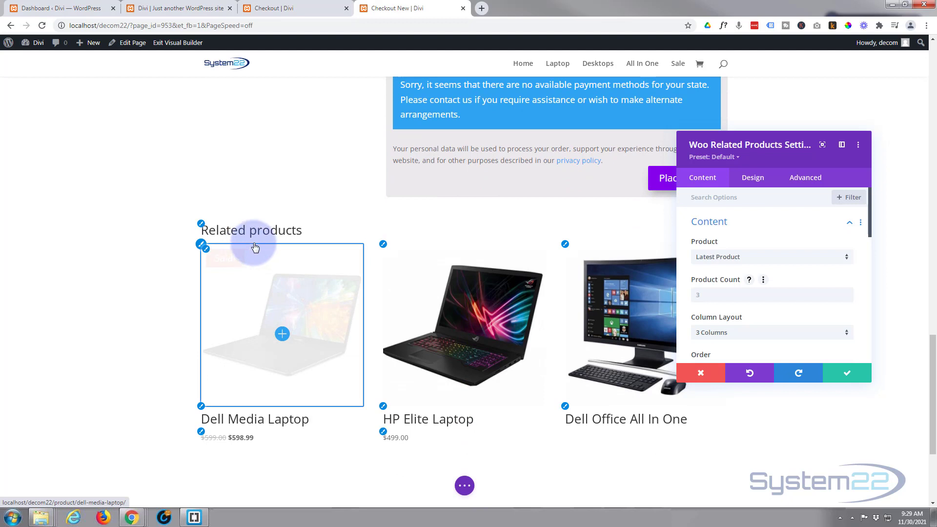
{"action": "left_click", "coordinate": [201, 224]}
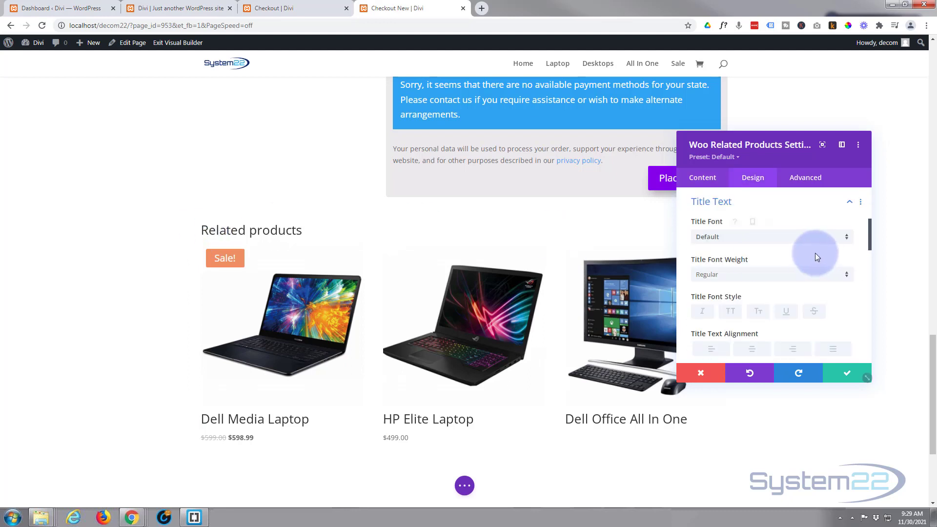
{"action": "scroll", "coordinate": [751, 274], "scroll_direction": "down", "scroll_amount": 1}
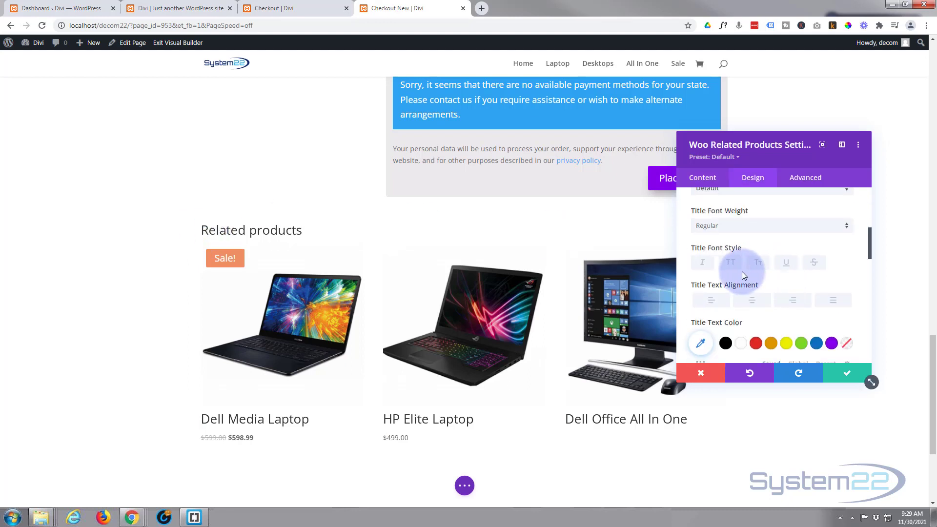
{"action": "left_click", "coordinate": [731, 263]}
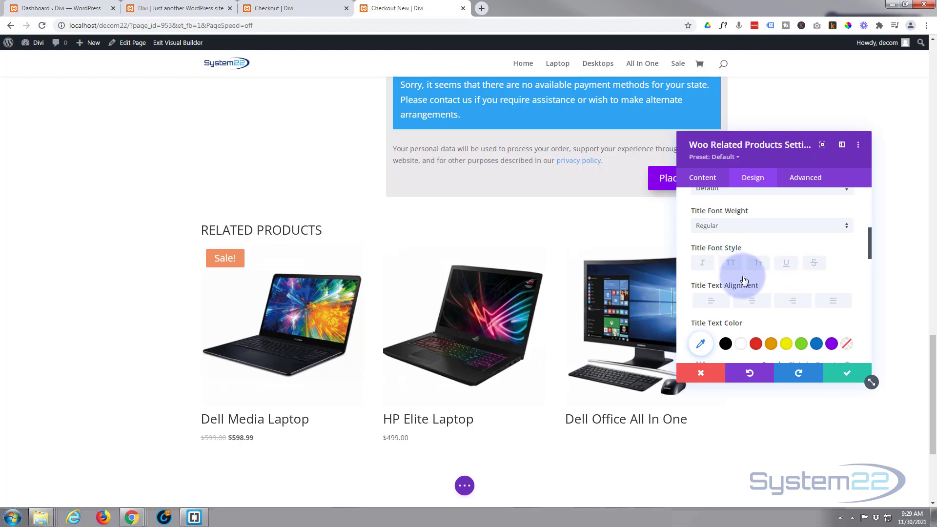
{"action": "left_click", "coordinate": [815, 341]}
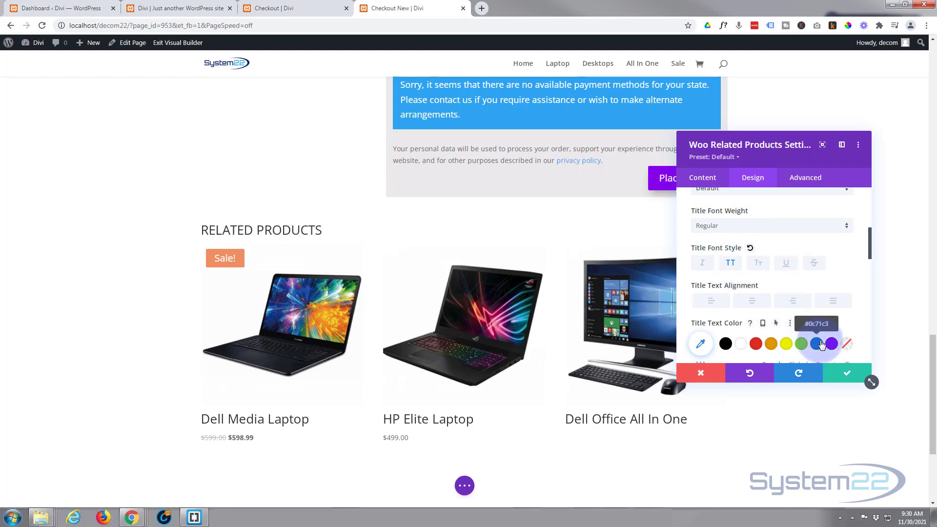
{"action": "left_click", "coordinate": [753, 302]}
{"action": "left_click", "coordinate": [748, 226]}
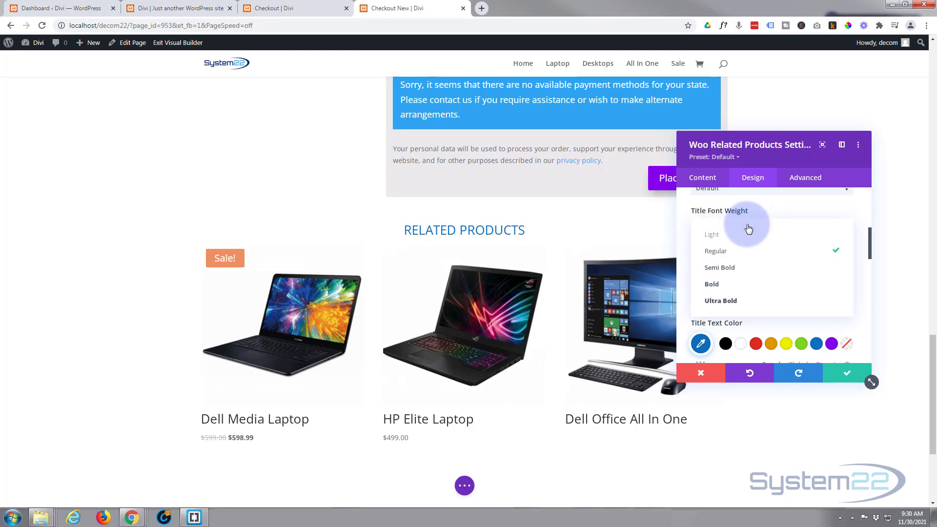
{"action": "left_click", "coordinate": [730, 285]}
Center the general text alignment of the Related Products module so product names and prices are centered
{"action": "scroll", "coordinate": [746, 274], "scroll_direction": "up", "scroll_amount": 3}
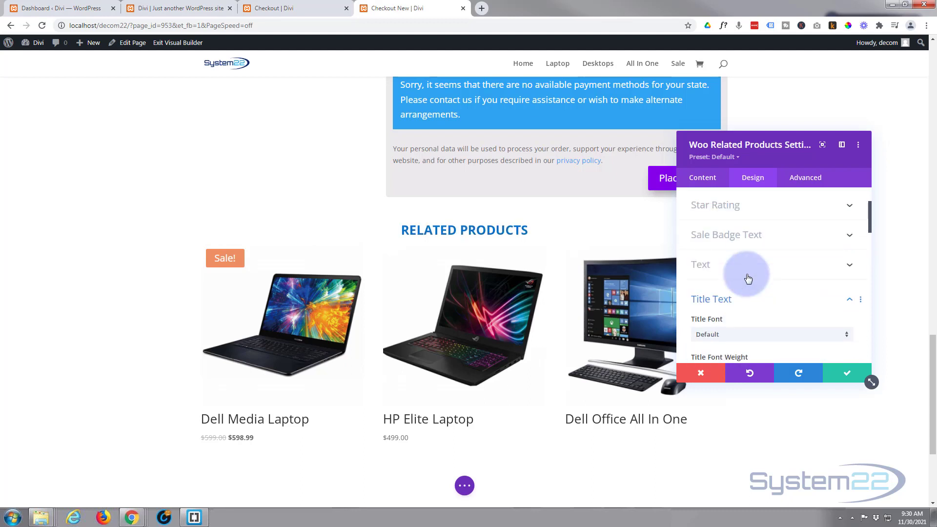
{"action": "left_click", "coordinate": [757, 270]}
{"action": "left_click", "coordinate": [757, 242]}
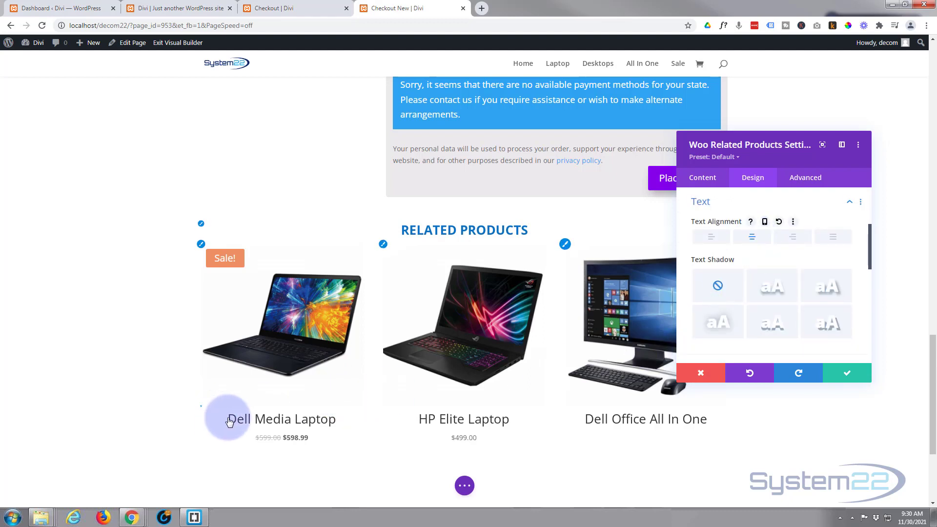
Set the product title text color of the Related Products module to the saved blue swatch
{"action": "left_click", "coordinate": [202, 408]}
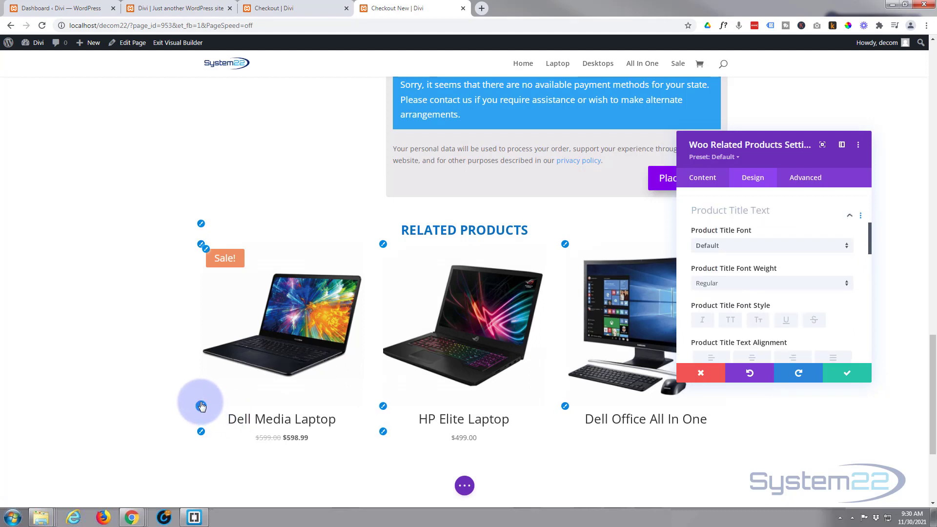
{"action": "scroll", "coordinate": [764, 275], "scroll_direction": "down", "scroll_amount": 2}
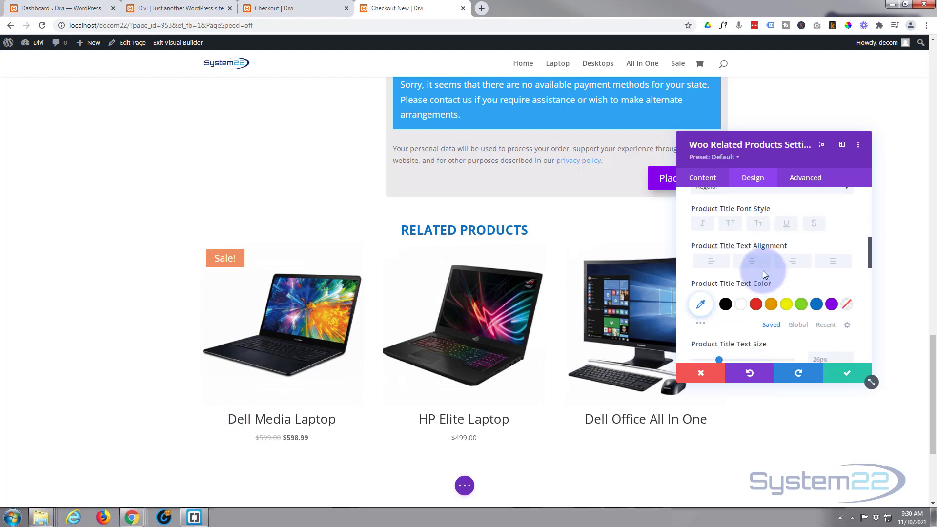
{"action": "left_click", "coordinate": [818, 295]}
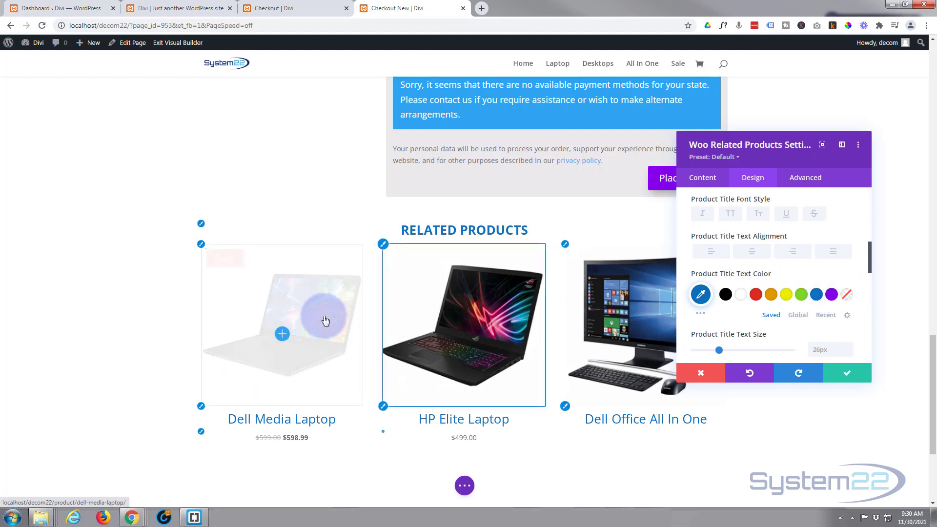
Give the related product images a 1px solid blue border and the bottom drop shadow preset, and save the module
{"action": "left_click", "coordinate": [201, 245]}
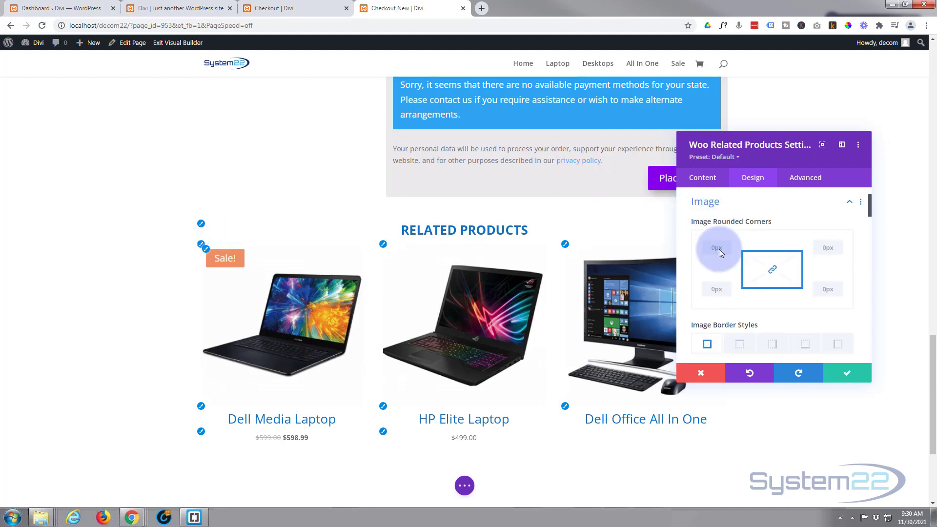
{"action": "scroll", "coordinate": [773, 280], "scroll_direction": "down", "scroll_amount": 2}
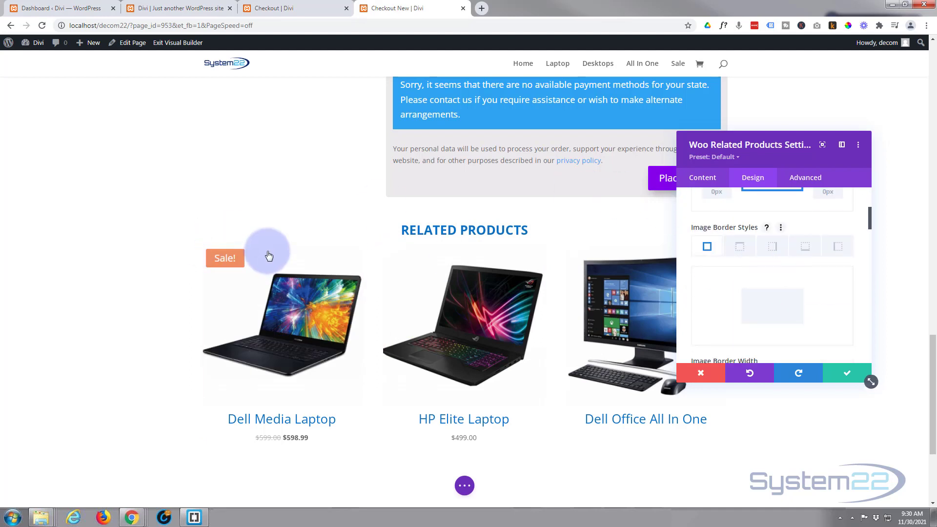
{"action": "scroll", "coordinate": [265, 250], "scroll_direction": "up", "scroll_amount": 2}
{"action": "scroll", "coordinate": [266, 248], "scroll_direction": "down", "scroll_amount": 3}
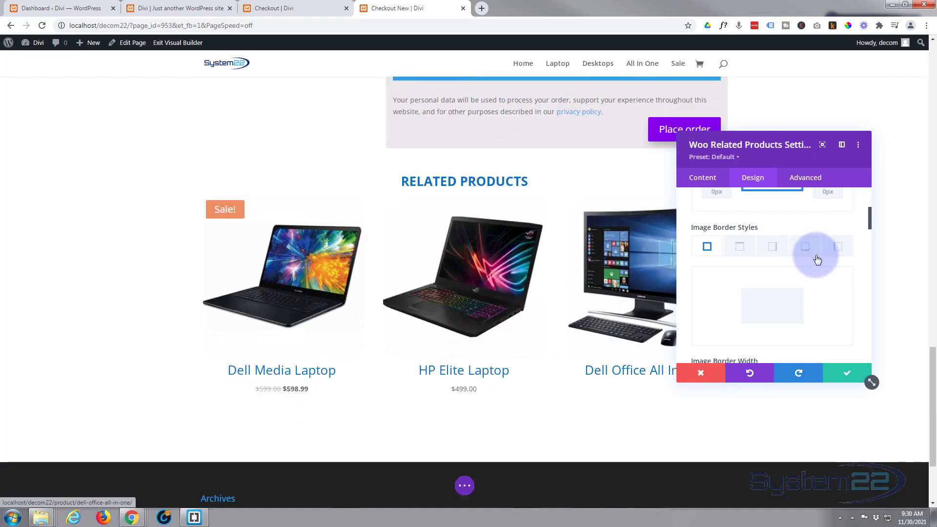
{"action": "scroll", "coordinate": [816, 259], "scroll_direction": "down", "scroll_amount": 1}
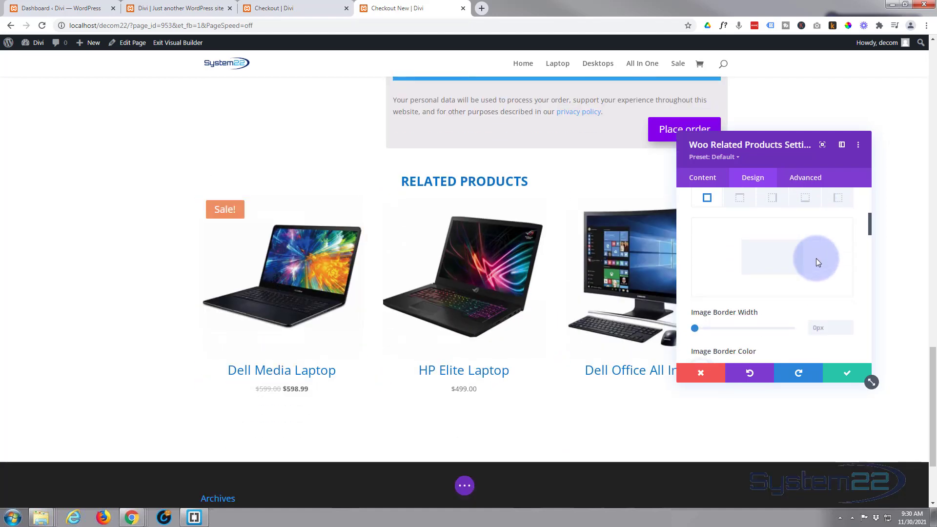
{"action": "left_click", "coordinate": [848, 323]}
{"action": "scroll", "coordinate": [820, 317], "scroll_direction": "down", "scroll_amount": 2}
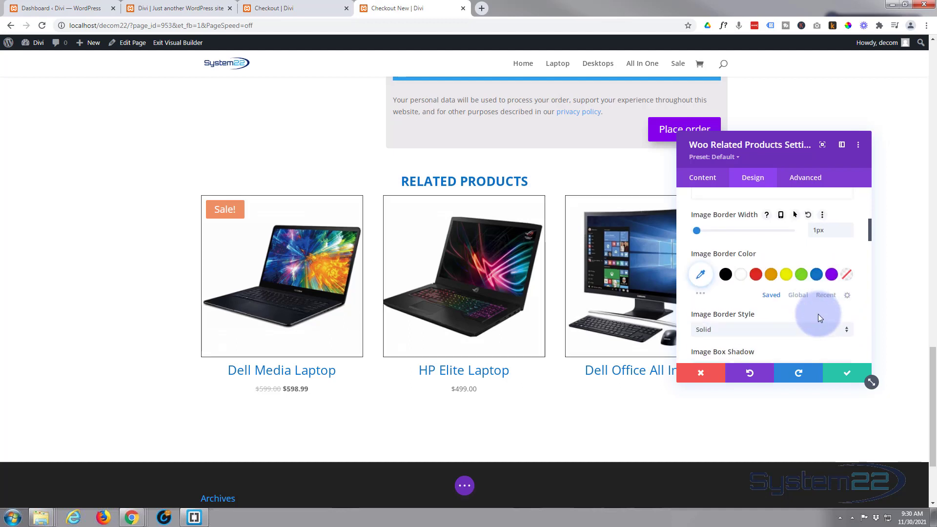
{"action": "scroll", "coordinate": [779, 302], "scroll_direction": "down", "scroll_amount": 2}
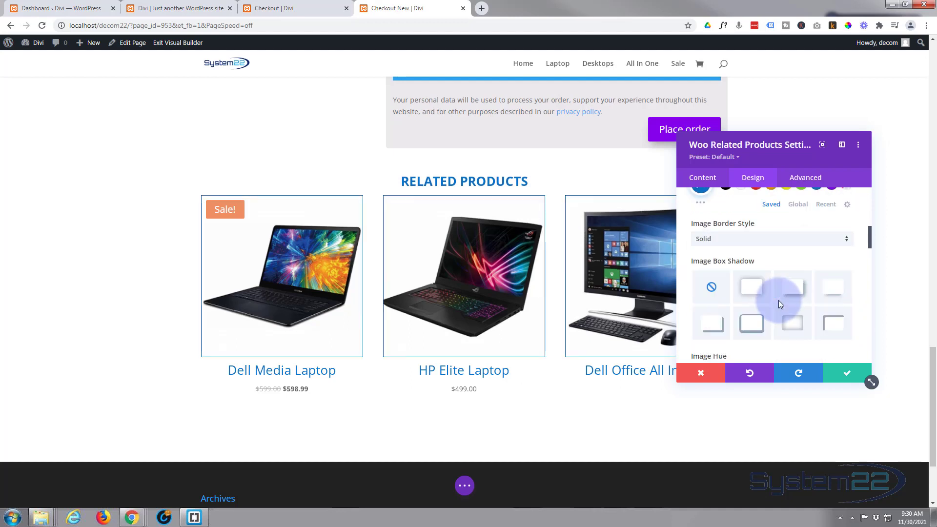
{"action": "left_click", "coordinate": [838, 286]}
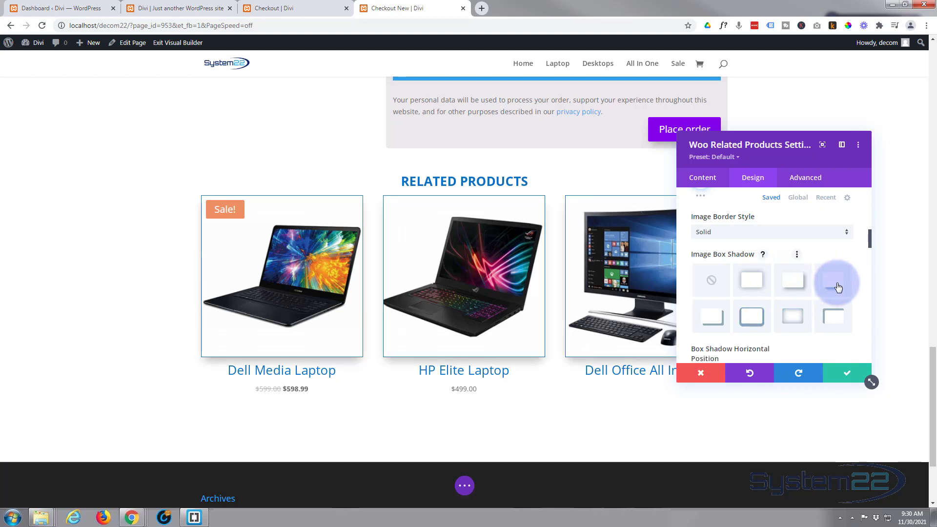
{"action": "left_click", "coordinate": [846, 374]}
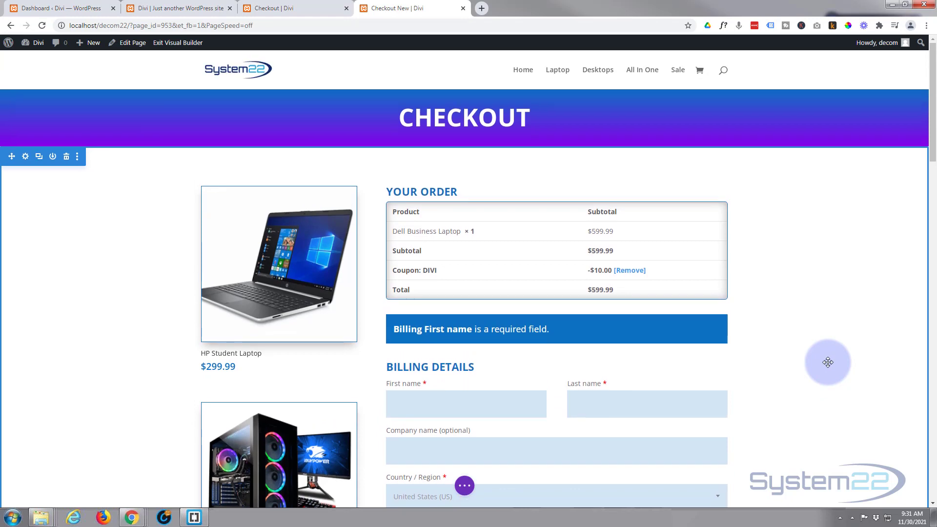
Add the bottom drop shadow preset to the gradient CHECKOUT header section and save the section settings
{"action": "scroll", "coordinate": [827, 362], "scroll_direction": "down", "scroll_amount": 1}
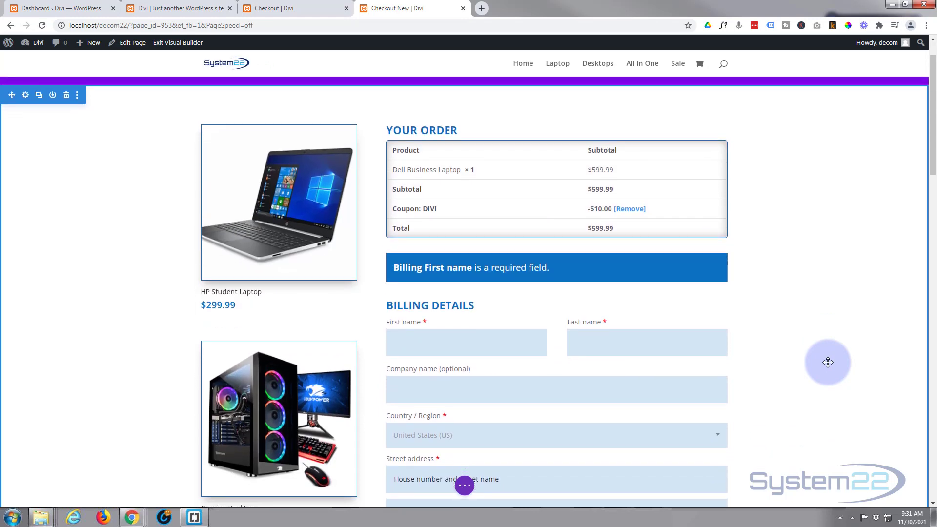
{"action": "scroll", "coordinate": [828, 362], "scroll_direction": "down", "scroll_amount": 4}
{"action": "scroll", "coordinate": [828, 362], "scroll_direction": "up", "scroll_amount": 3}
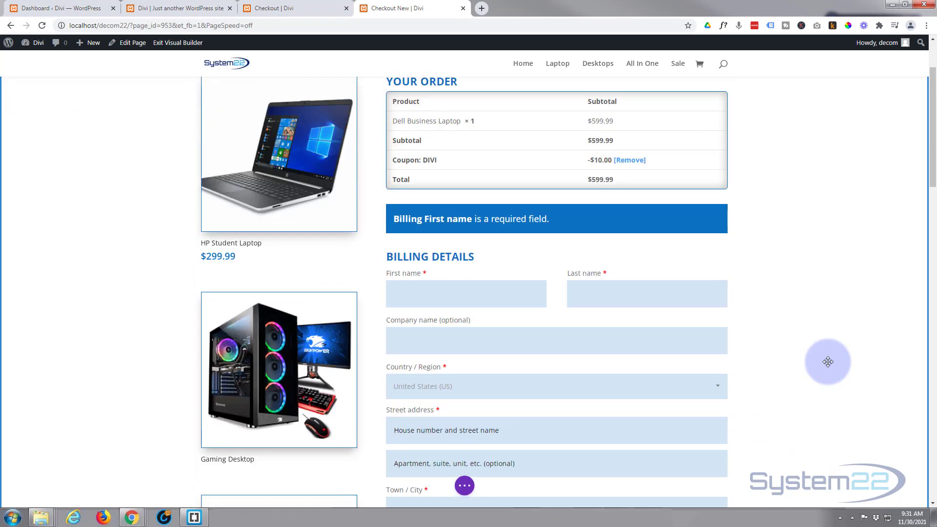
{"action": "scroll", "coordinate": [828, 362], "scroll_direction": "up", "scroll_amount": 2}
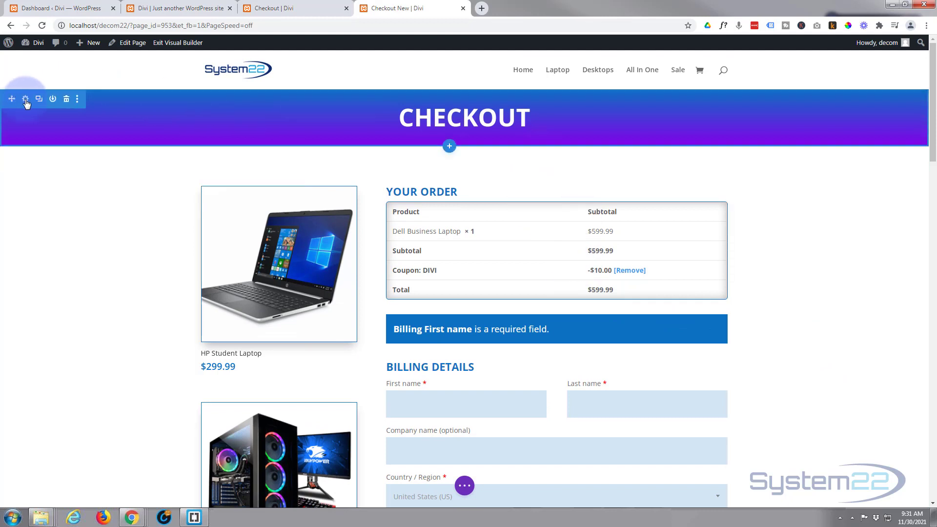
{"action": "left_click", "coordinate": [26, 100]}
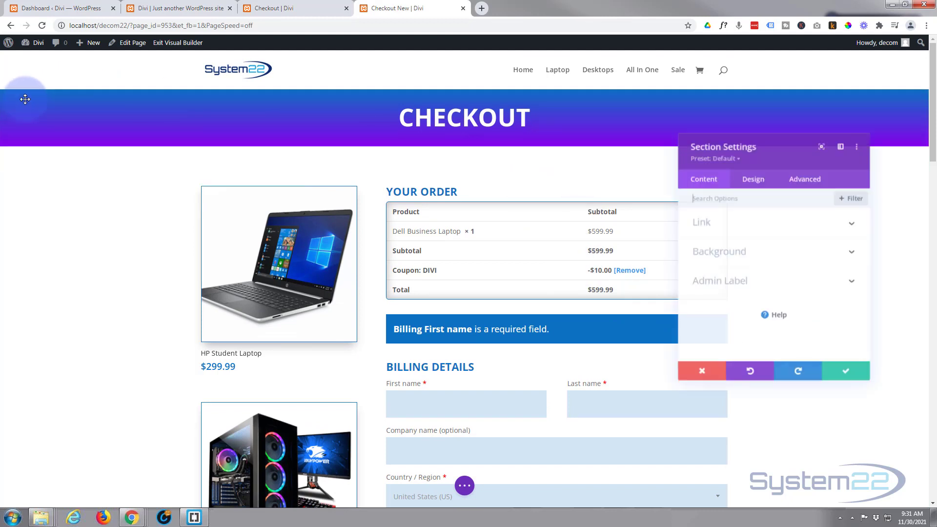
{"action": "left_click", "coordinate": [753, 179]}
{"action": "scroll", "coordinate": [746, 328], "scroll_direction": "down", "scroll_amount": 2}
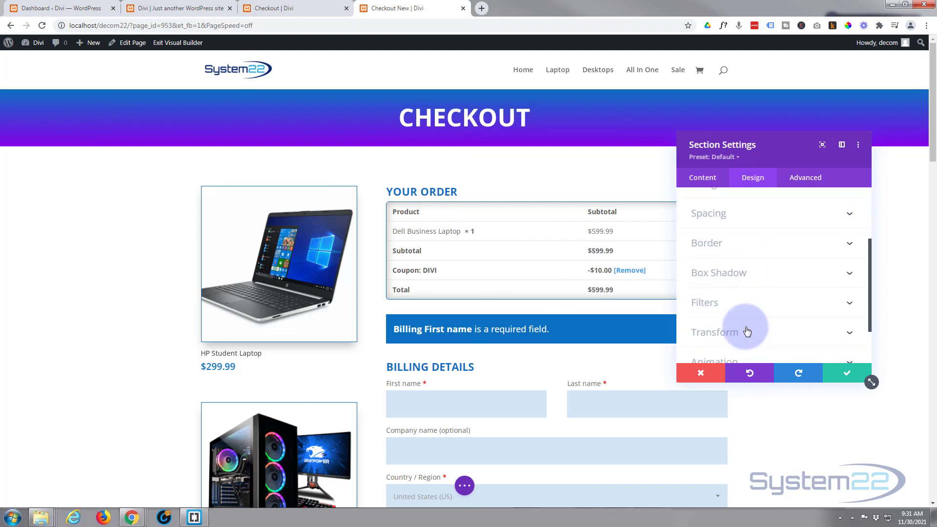
{"action": "left_click", "coordinate": [761, 273]}
{"action": "left_click", "coordinate": [833, 249]}
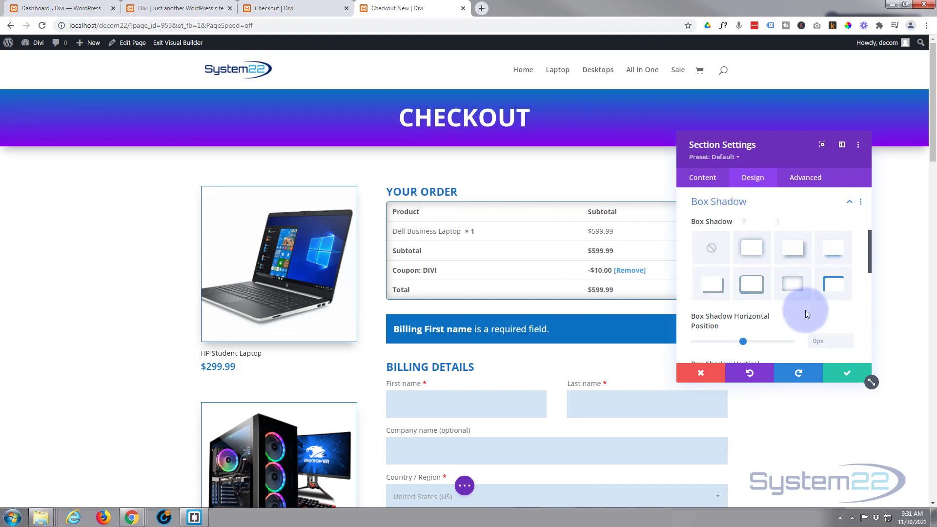
{"action": "left_click", "coordinate": [842, 377]}
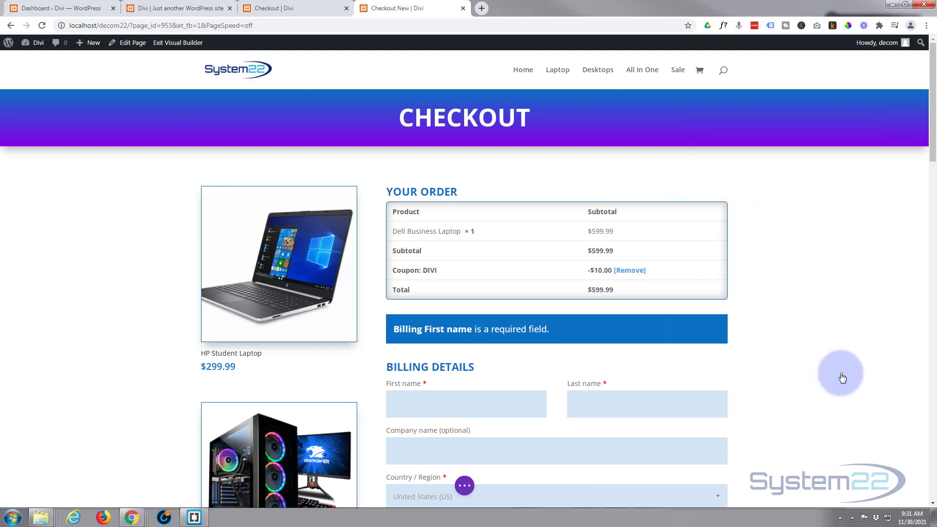
Publish the Checkout New page and exit the Visual Builder
{"action": "left_click", "coordinate": [465, 488]}
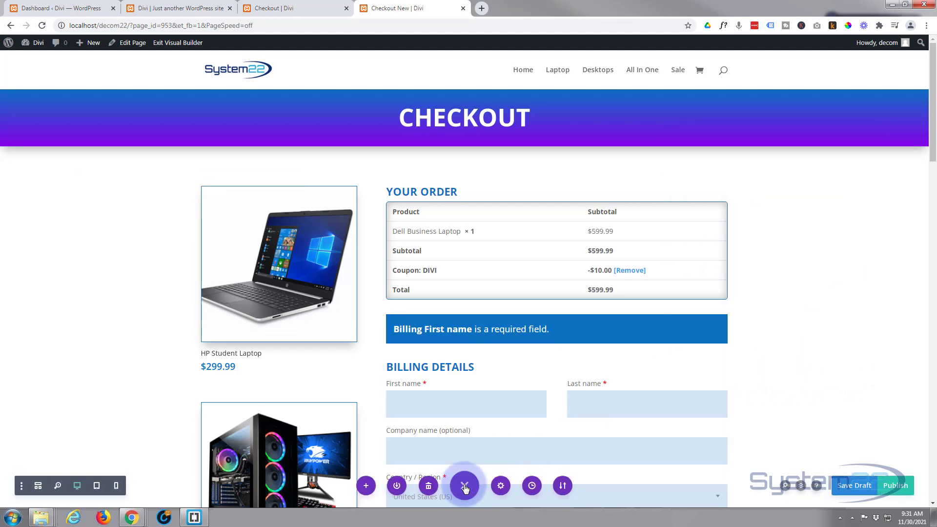
{"action": "left_click", "coordinate": [852, 486]}
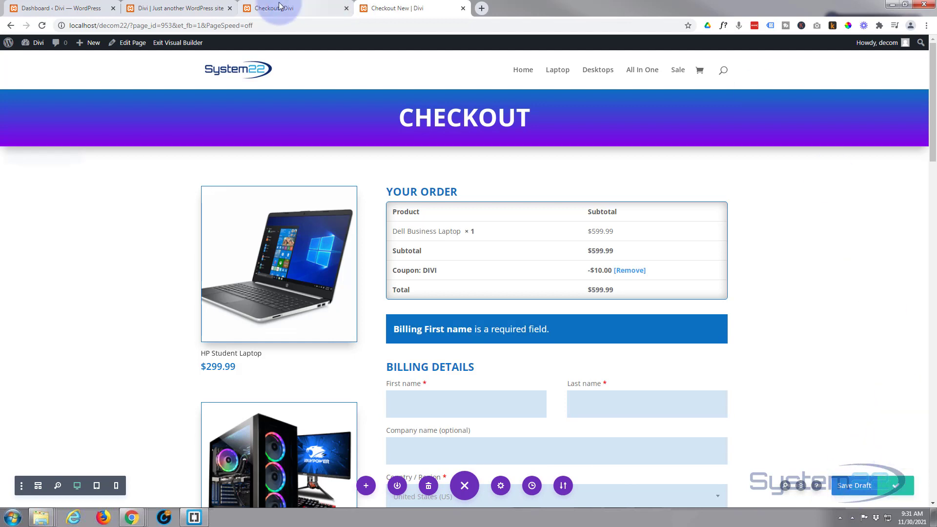
{"action": "left_click", "coordinate": [184, 44]}
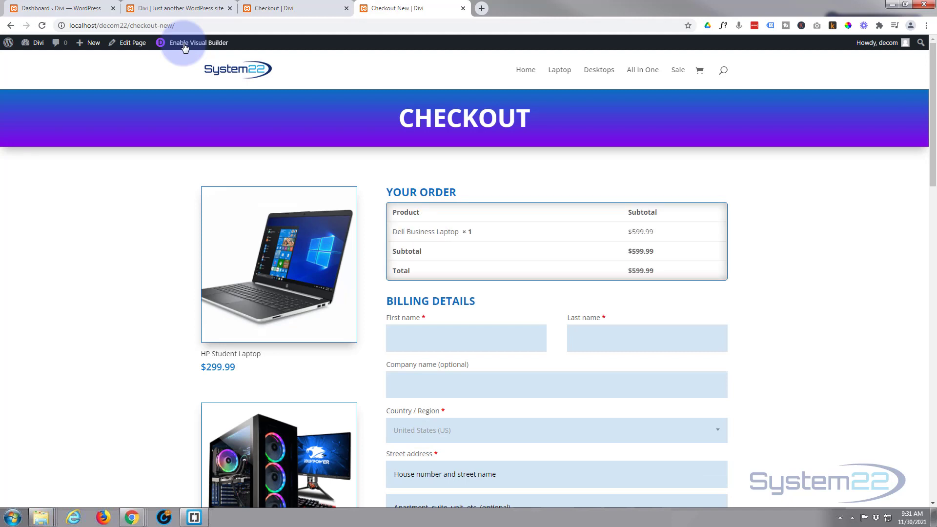
Examine the published Checkout New page from header to related products and compare it with the default Checkout page and the shop home page
{"action": "scroll", "coordinate": [162, 266], "scroll_direction": "down", "scroll_amount": 4}
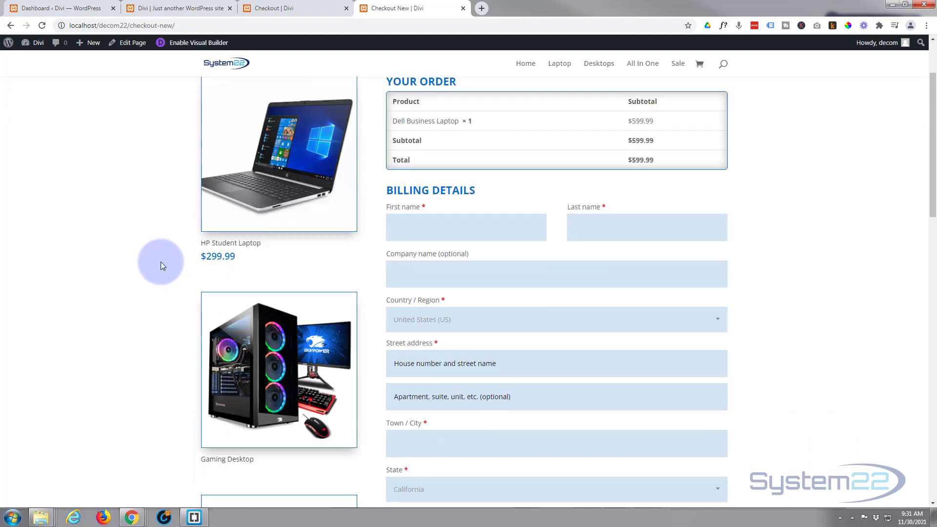
{"action": "scroll", "coordinate": [161, 263], "scroll_direction": "down", "scroll_amount": 9}
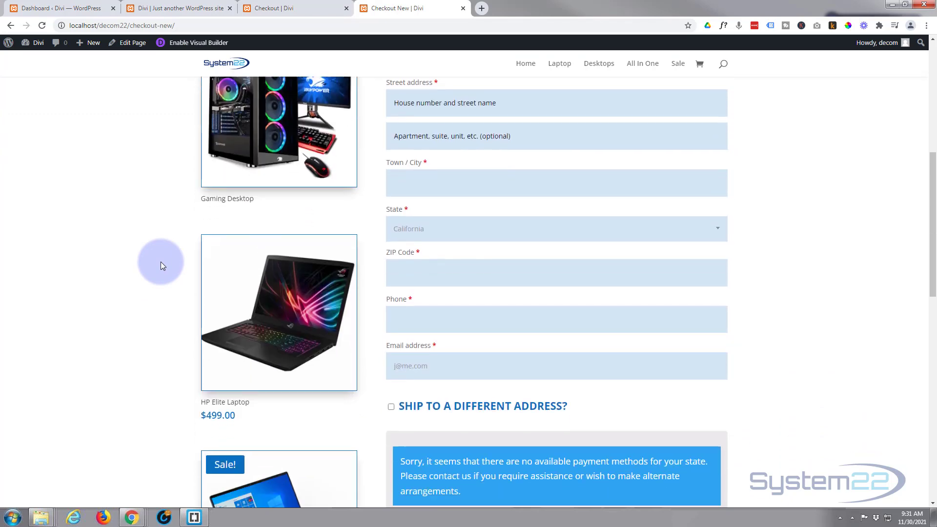
{"action": "scroll", "coordinate": [161, 265], "scroll_direction": "down", "scroll_amount": 1}
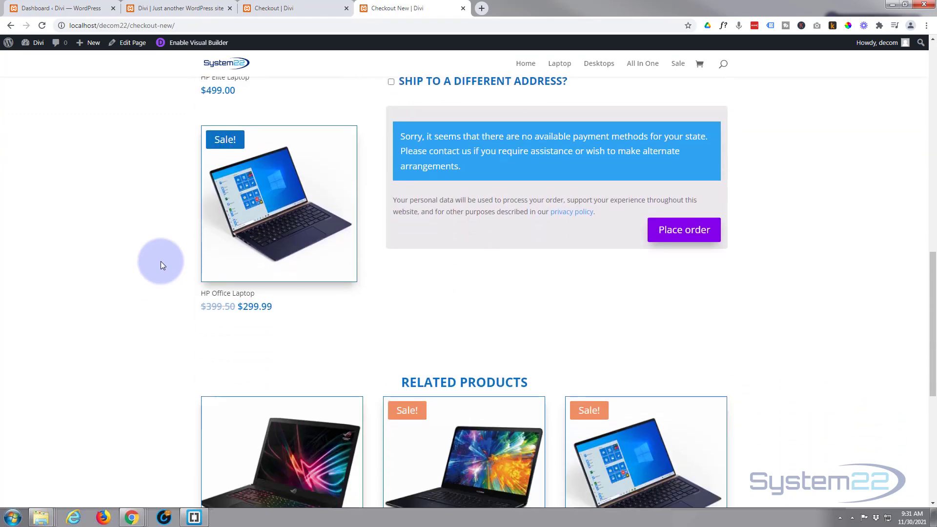
{"action": "scroll", "coordinate": [161, 265], "scroll_direction": "up", "scroll_amount": 2}
{"action": "scroll", "coordinate": [162, 265], "scroll_direction": "up", "scroll_amount": 11}
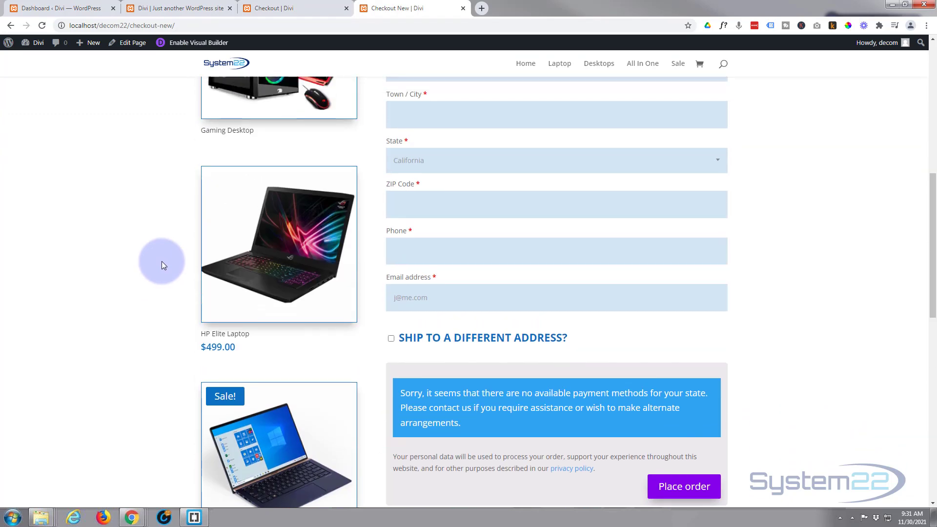
{"action": "scroll", "coordinate": [162, 265], "scroll_direction": "up", "scroll_amount": 2}
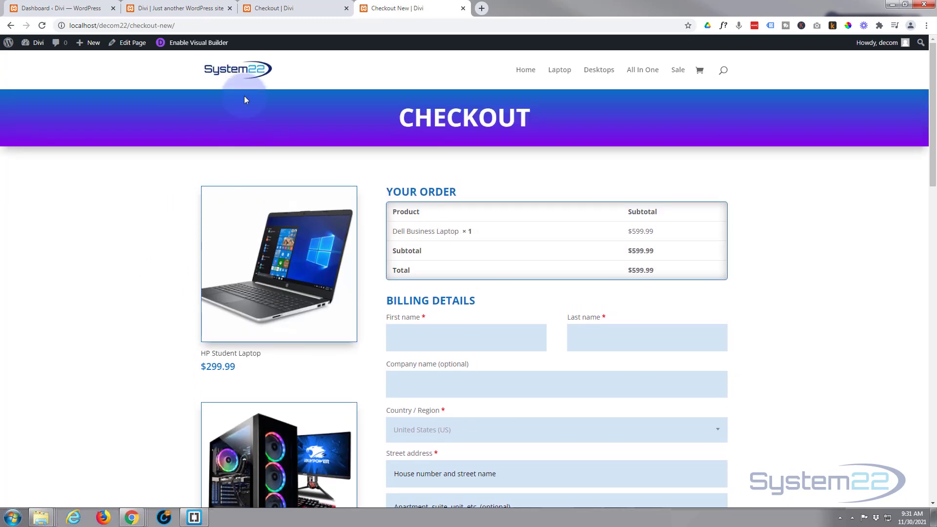
{"action": "left_click", "coordinate": [302, 9]}
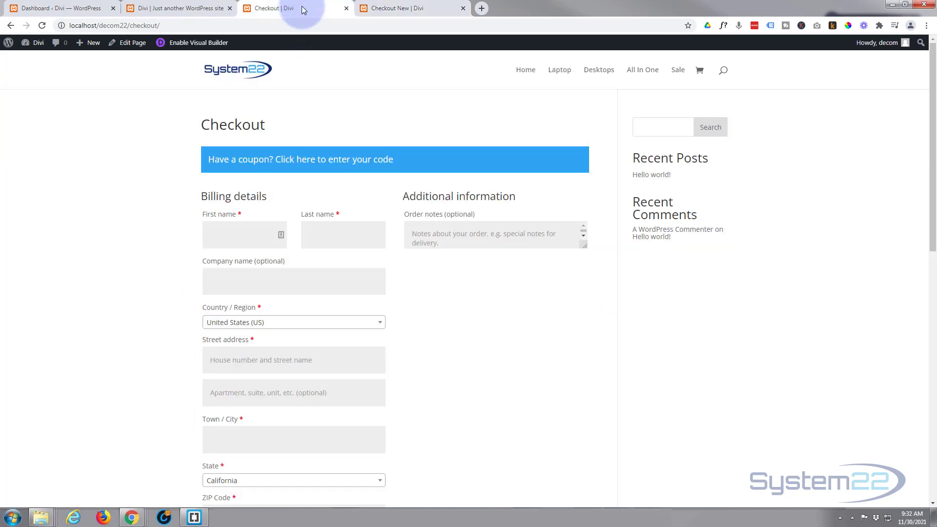
{"action": "left_click", "coordinate": [416, 8]}
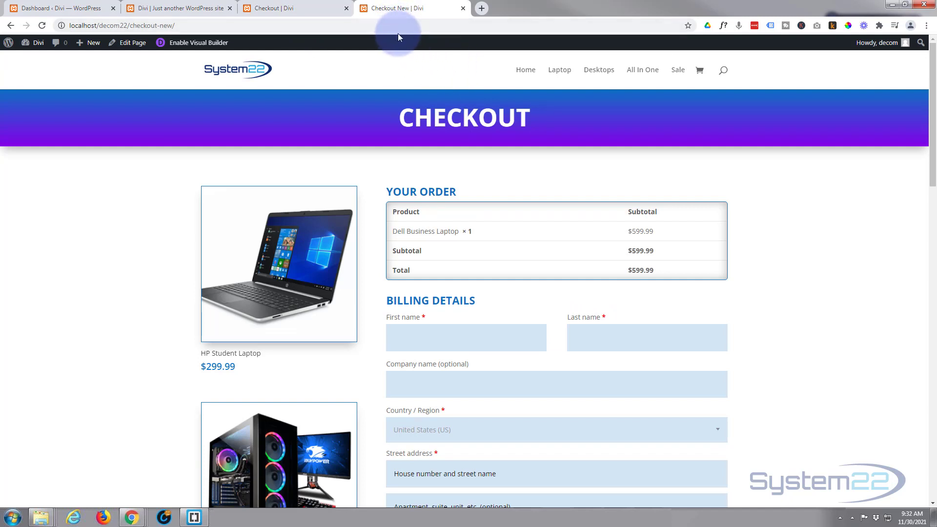
{"action": "left_click", "coordinate": [190, 7]}
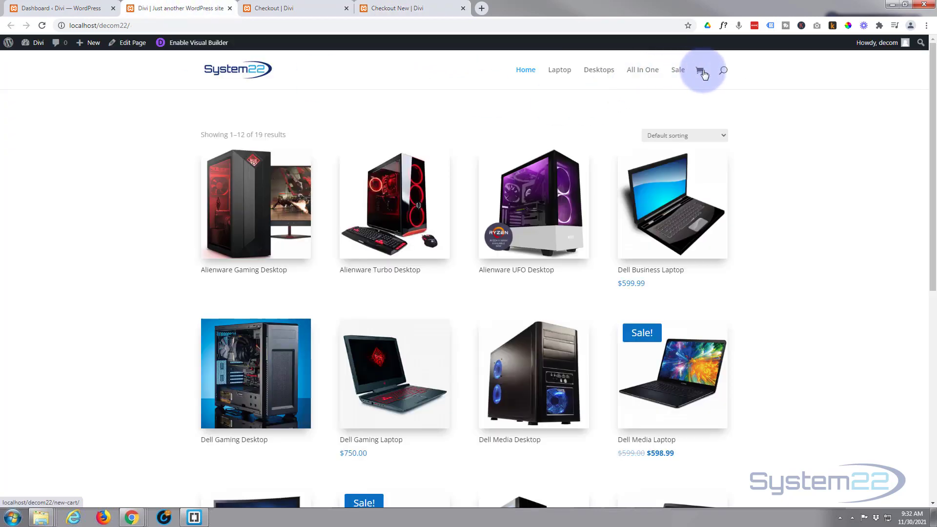
{"action": "left_click", "coordinate": [266, 8]}
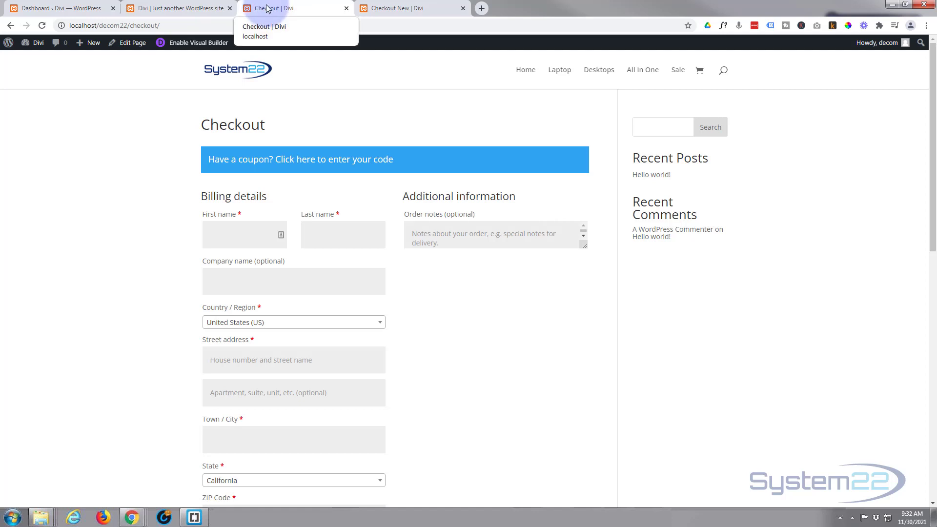
Assign Checkout New (ID: 953) as the checkout page in WooCommerce's advanced page setup and save the changes
{"action": "left_click", "coordinate": [60, 9]}
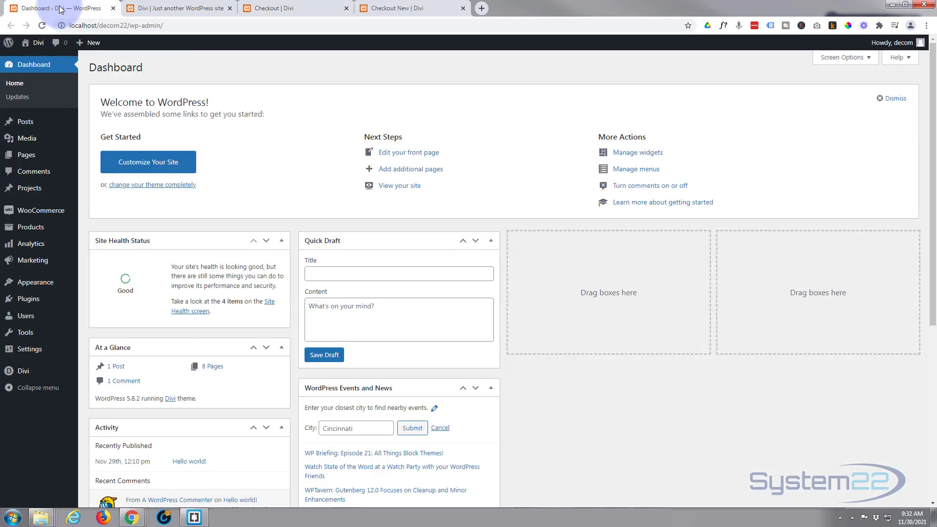
{"action": "mouse_move", "coordinate": [39, 214]}
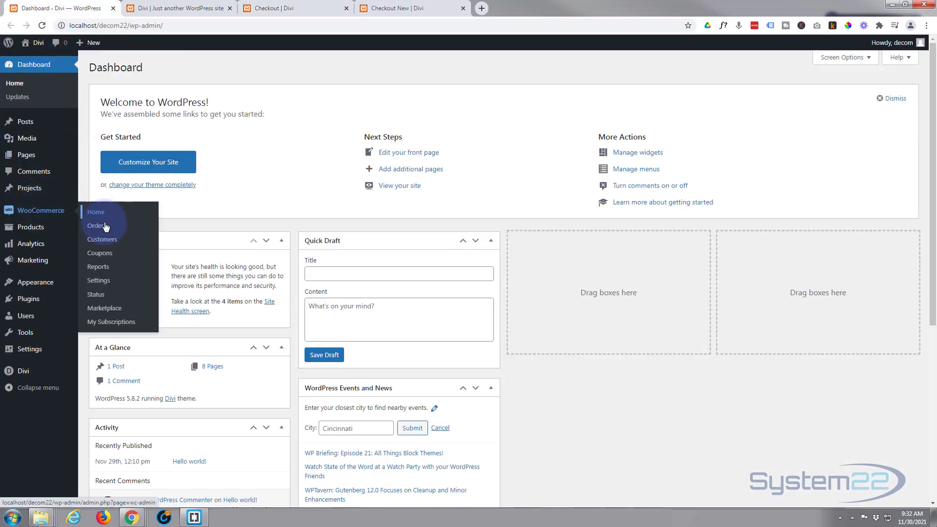
{"action": "left_click", "coordinate": [98, 281]}
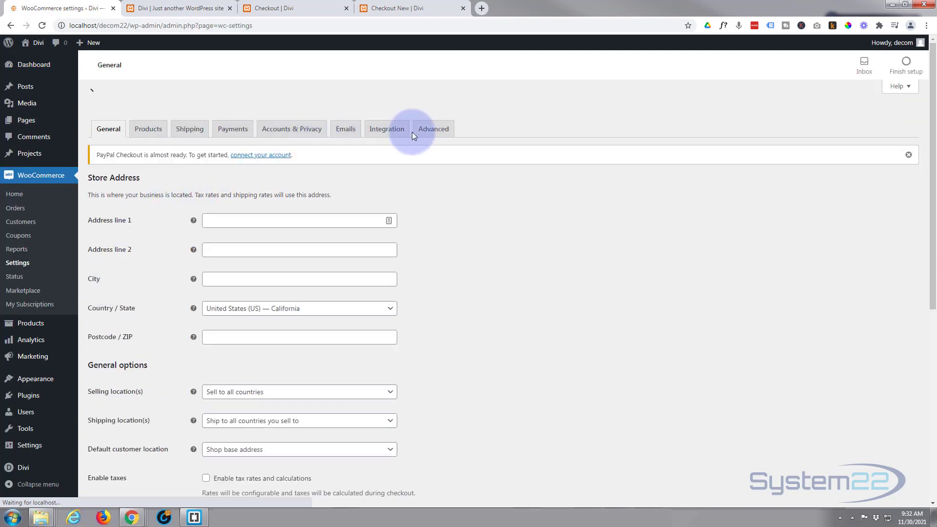
{"action": "left_click", "coordinate": [433, 107]}
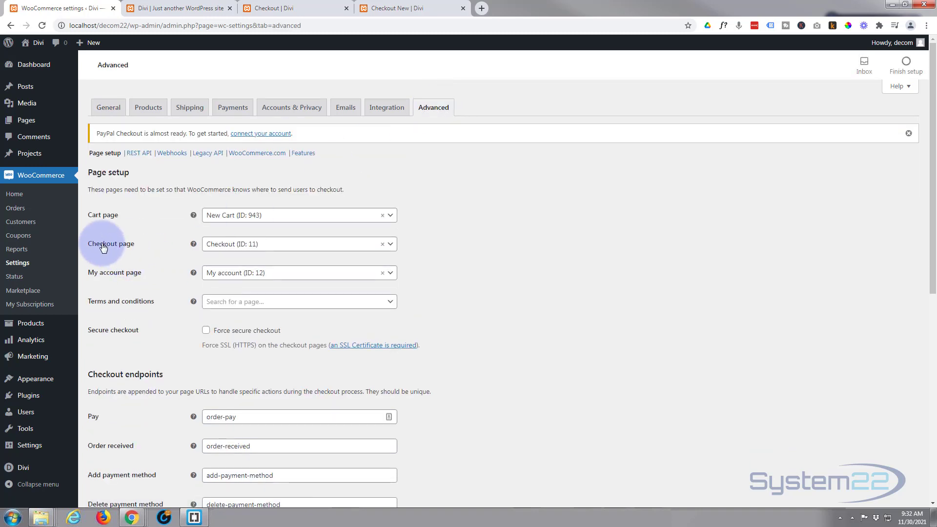
{"action": "left_click", "coordinate": [390, 245]}
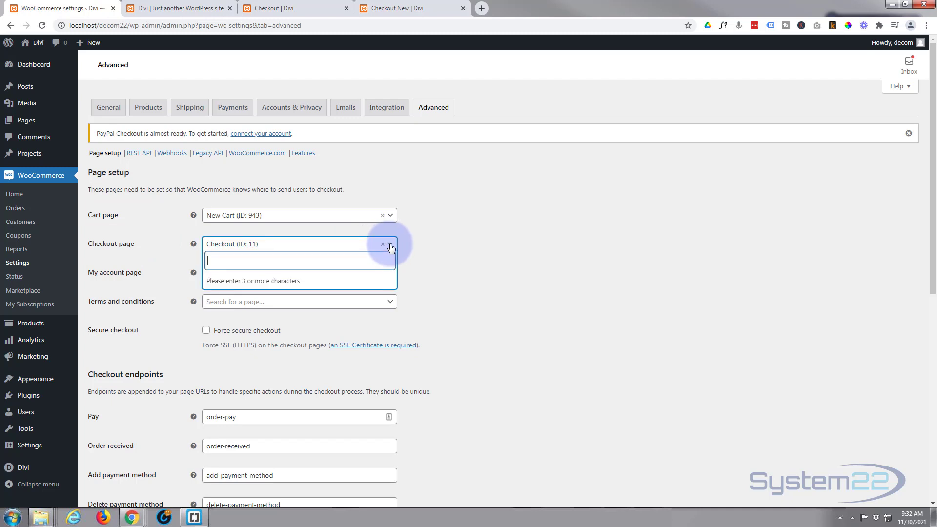
{"action": "type", "text": "check"}
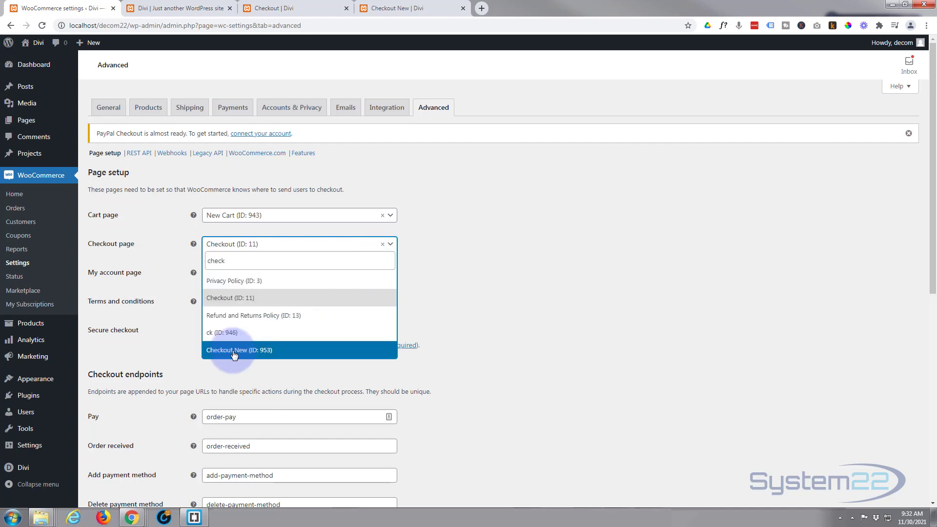
{"action": "left_click", "coordinate": [232, 351]}
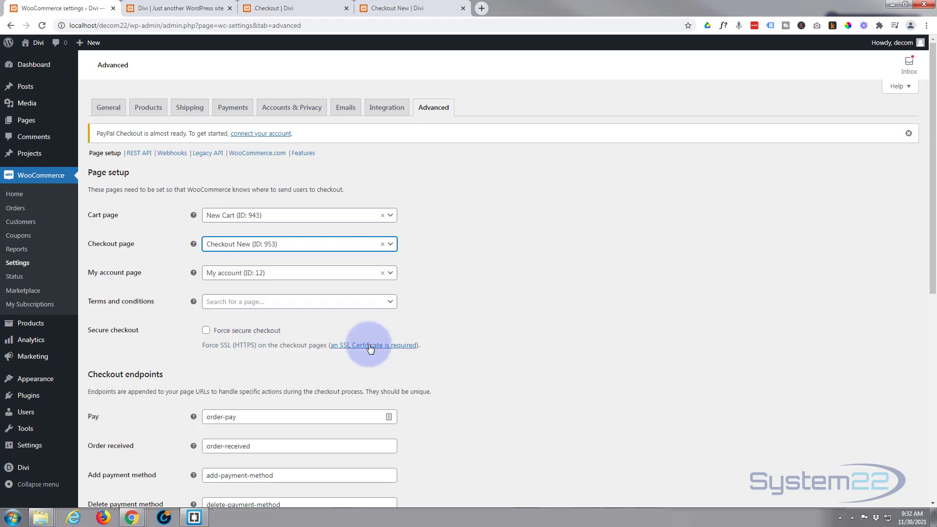
{"action": "scroll", "coordinate": [462, 260], "scroll_direction": "down", "scroll_amount": 8}
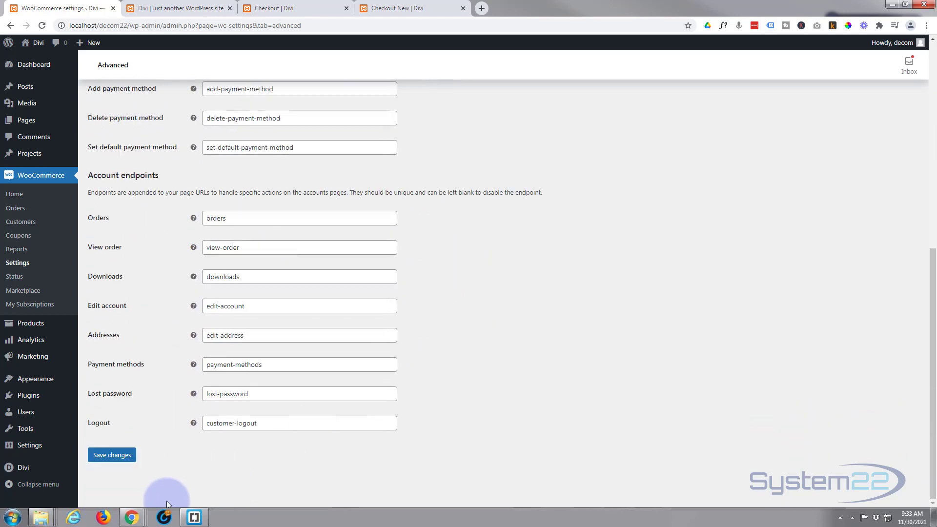
{"action": "left_click", "coordinate": [114, 456]}
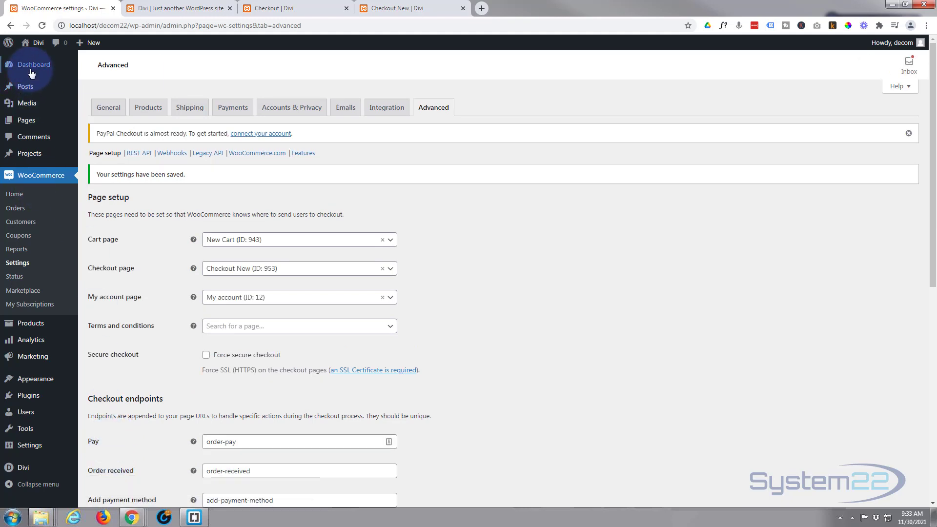
Open the storefront in a new browser tab and add the Dell Business Laptop to the cart
{"action": "mouse_move", "coordinate": [31, 72]}
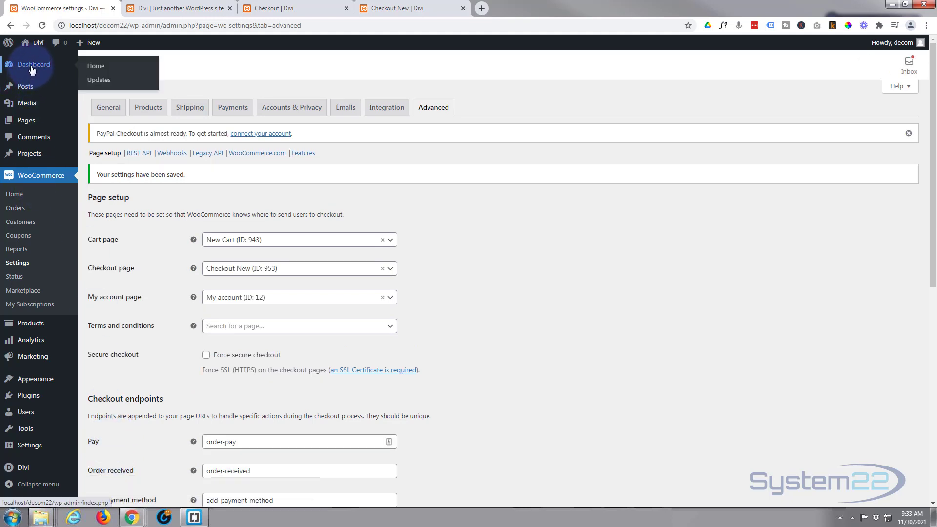
{"action": "mouse_move", "coordinate": [34, 44]}
{"action": "middle_click", "coordinate": [36, 61]}
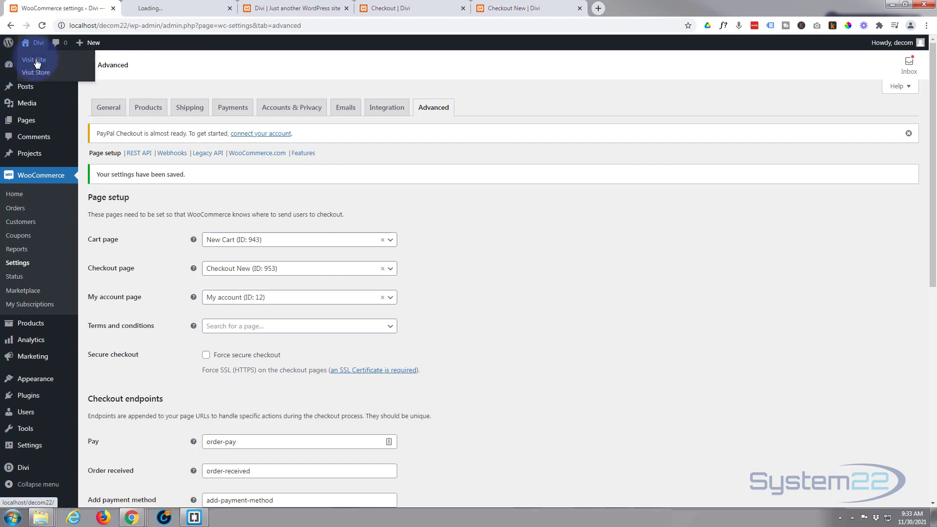
{"action": "left_click", "coordinate": [166, 9]}
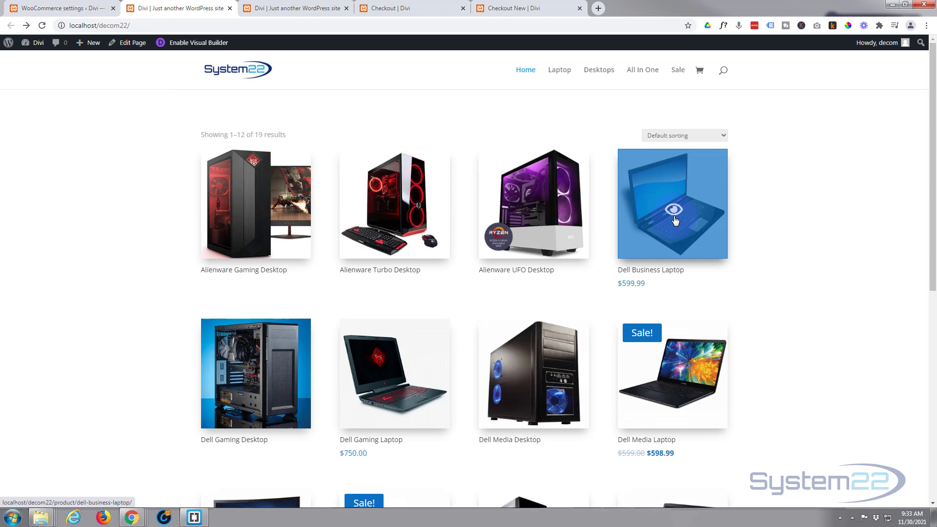
{"action": "left_click", "coordinate": [675, 220]}
{"action": "left_click", "coordinate": [555, 367]}
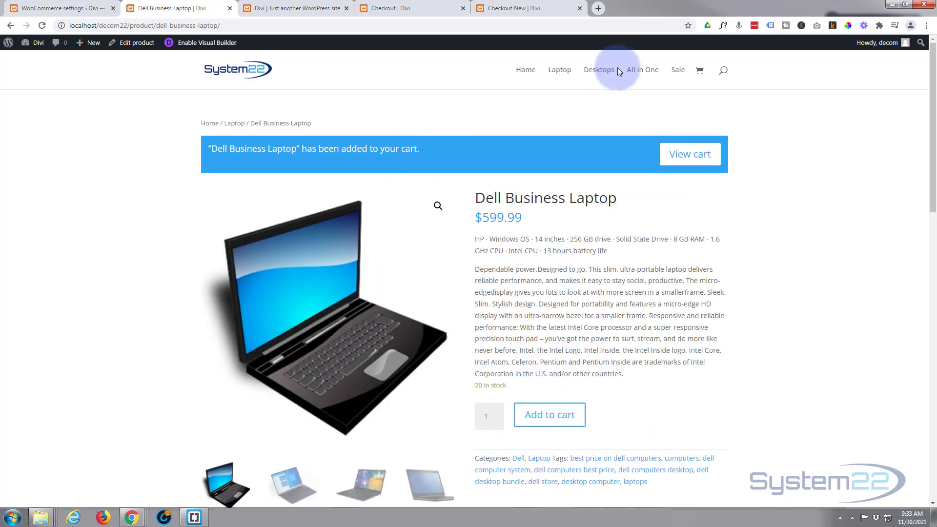
Proceed from the cart to checkout and review the order summary and billing form on the assigned page
{"action": "left_click", "coordinate": [701, 73]}
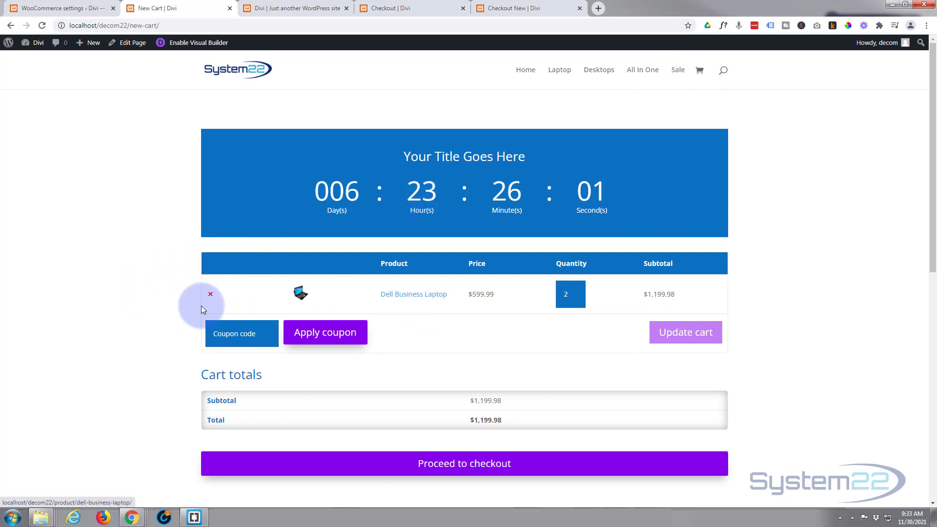
{"action": "scroll", "coordinate": [127, 299], "scroll_direction": "down", "scroll_amount": 2}
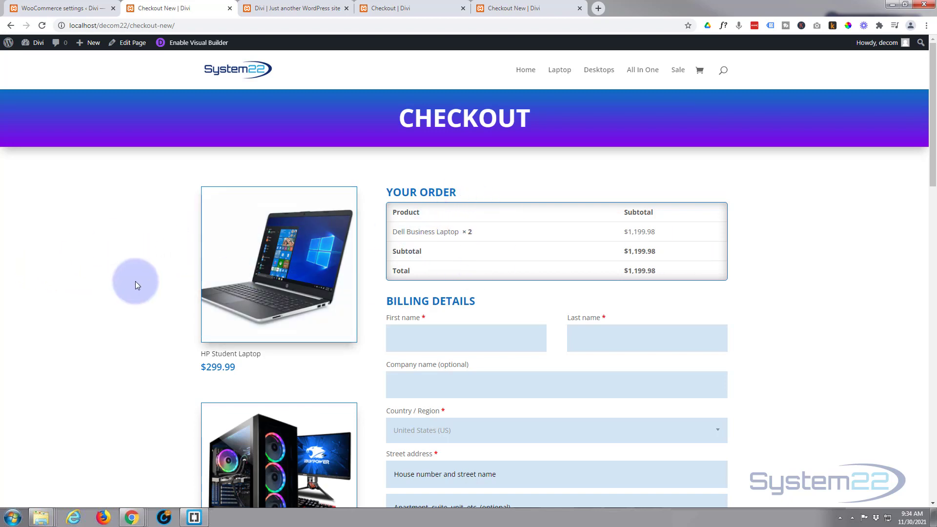
{"action": "scroll", "coordinate": [119, 277], "scroll_direction": "down", "scroll_amount": 2}
{"action": "scroll", "coordinate": [161, 257], "scroll_direction": "down", "scroll_amount": 6}
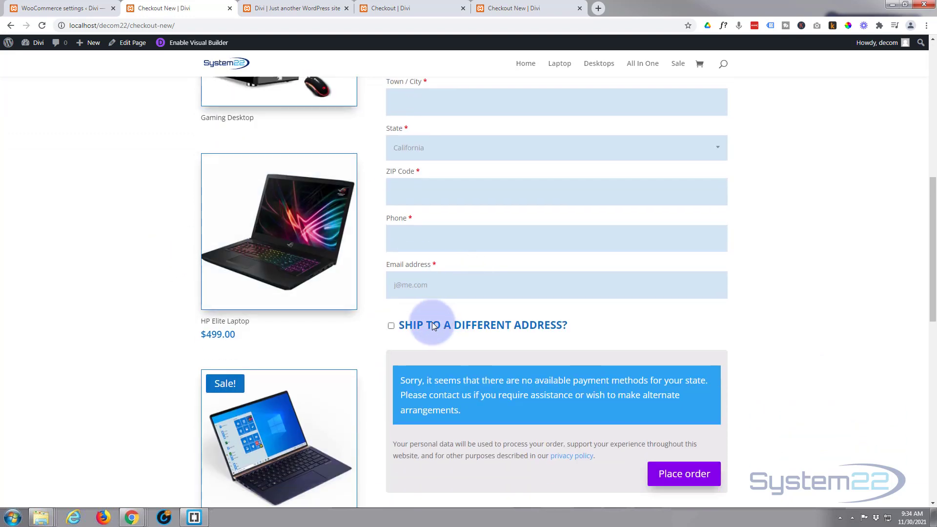
Enable Ship to a different address to view its shipping fields, and disable it again
{"action": "left_click", "coordinate": [391, 326]}
{"action": "scroll", "coordinate": [377, 323], "scroll_direction": "down", "scroll_amount": 3}
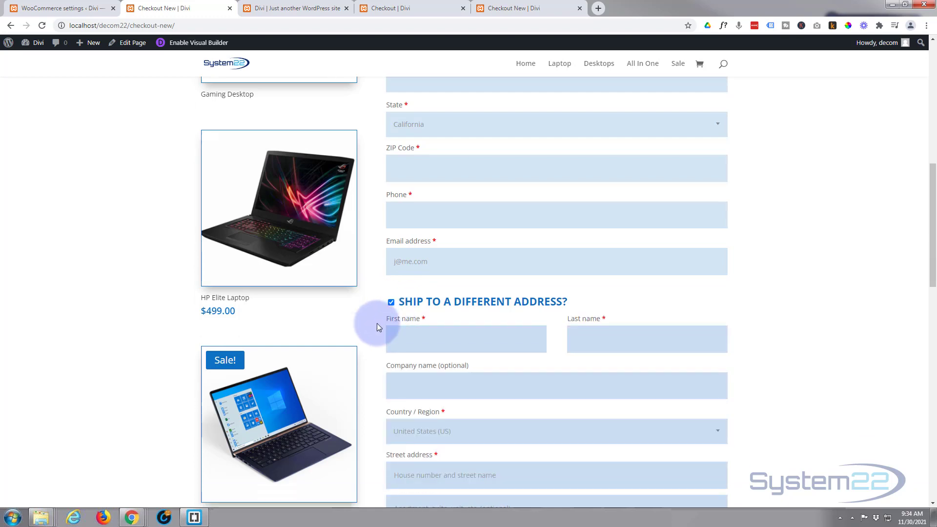
{"action": "left_click", "coordinate": [391, 179]}
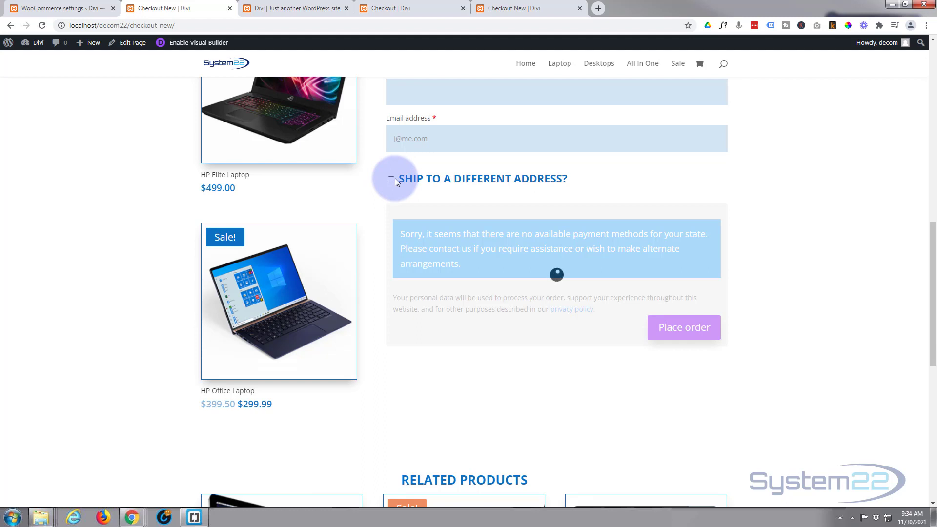
Examine the Place order area, the side product images and the related products on the live checkout page
{"action": "scroll", "coordinate": [185, 230], "scroll_direction": "down", "scroll_amount": 1}
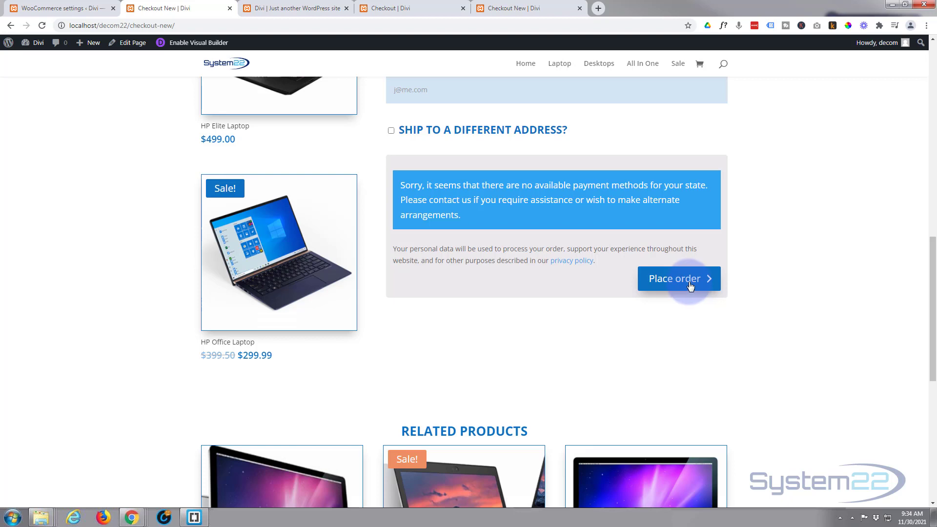
{"action": "scroll", "coordinate": [476, 324], "scroll_direction": "down", "scroll_amount": 3}
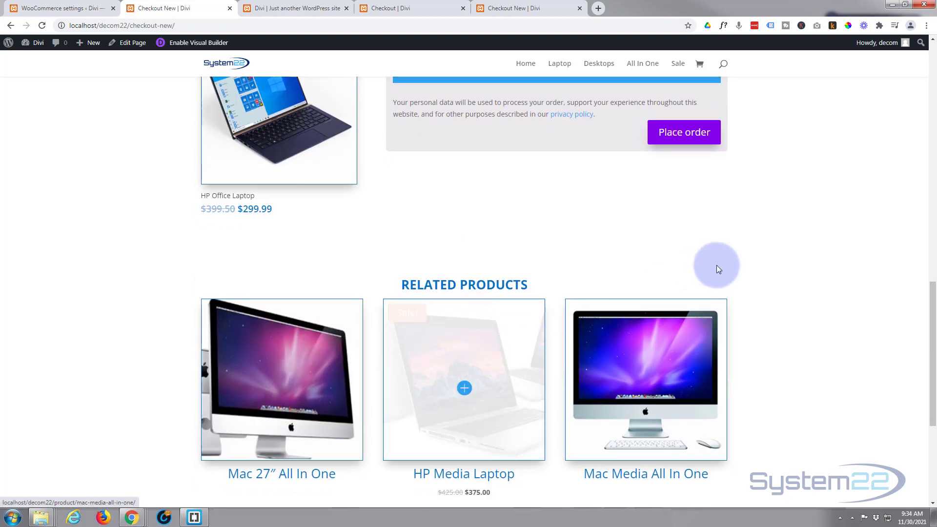
{"action": "scroll", "coordinate": [818, 322], "scroll_direction": "down", "scroll_amount": 1}
{"action": "scroll", "coordinate": [817, 317], "scroll_direction": "down", "scroll_amount": 1}
{"action": "scroll", "coordinate": [817, 317], "scroll_direction": "up", "scroll_amount": 1}
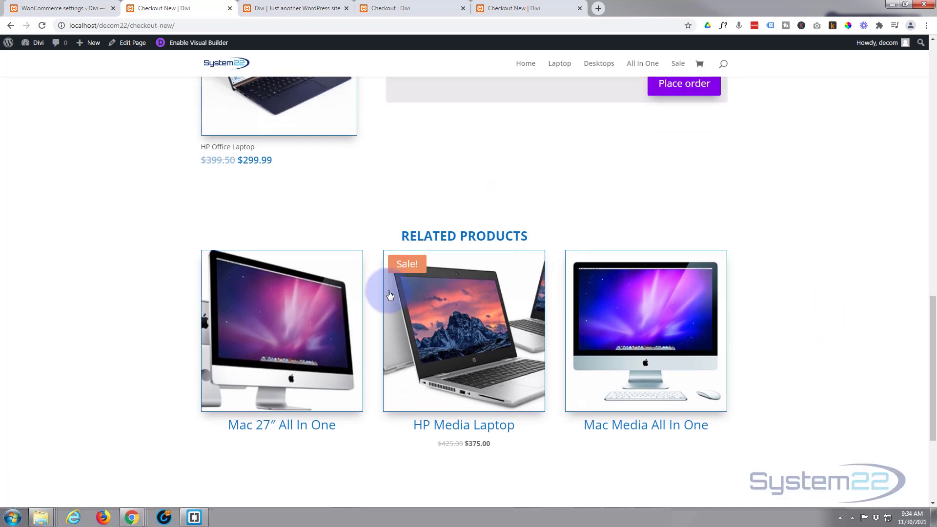
{"action": "scroll", "coordinate": [778, 272], "scroll_direction": "up", "scroll_amount": 5}
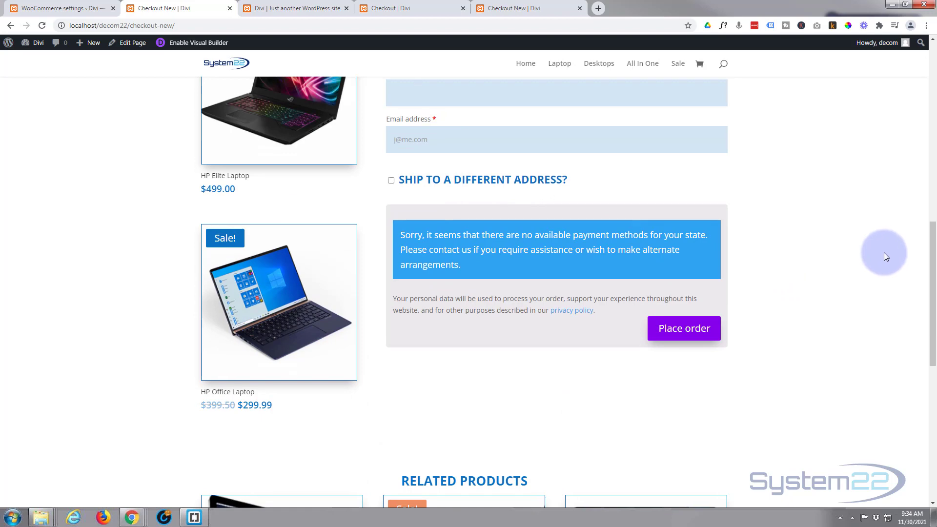
{"action": "scroll", "coordinate": [883, 255], "scroll_direction": "up", "scroll_amount": 10}
{"action": "scroll", "coordinate": [883, 255], "scroll_direction": "up", "scroll_amount": 3}
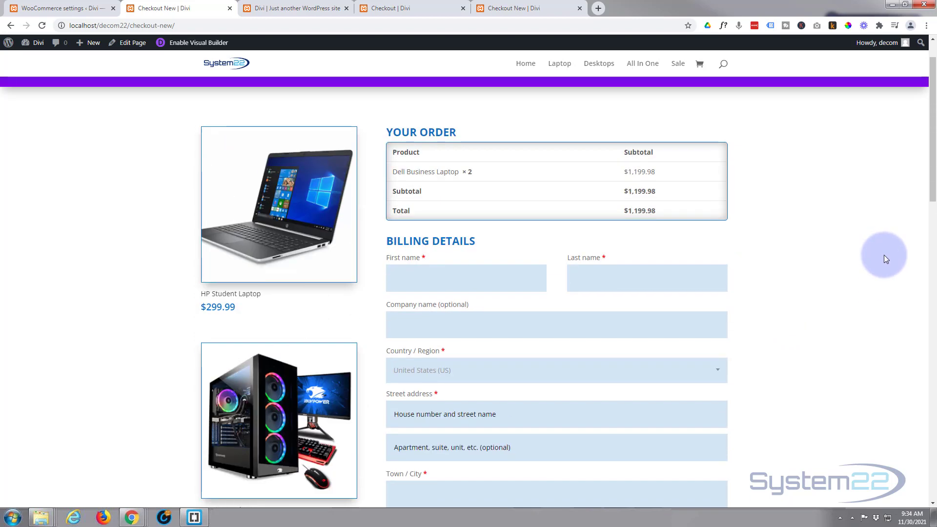
Compare the default Checkout page with the full Checkout New page, from its header down to the payment area
{"action": "left_click", "coordinate": [401, 14]}
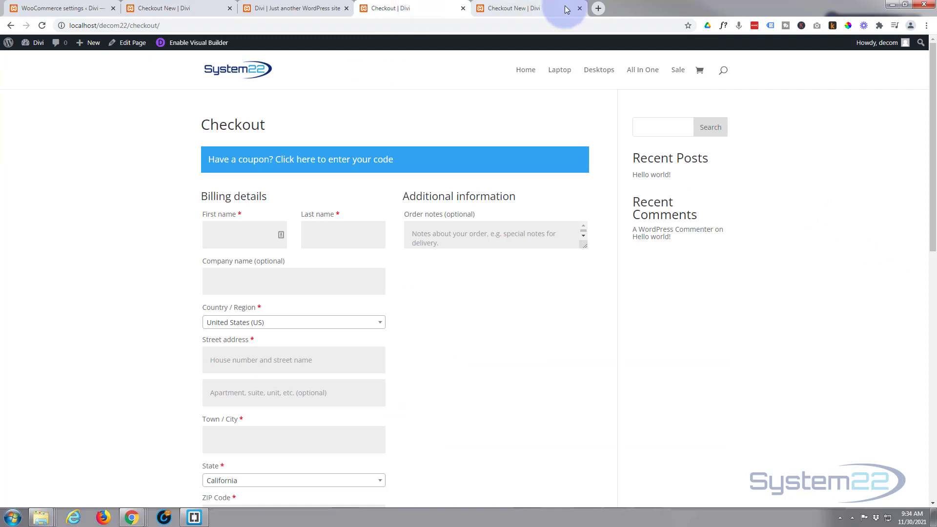
{"action": "left_click", "coordinate": [521, 8]}
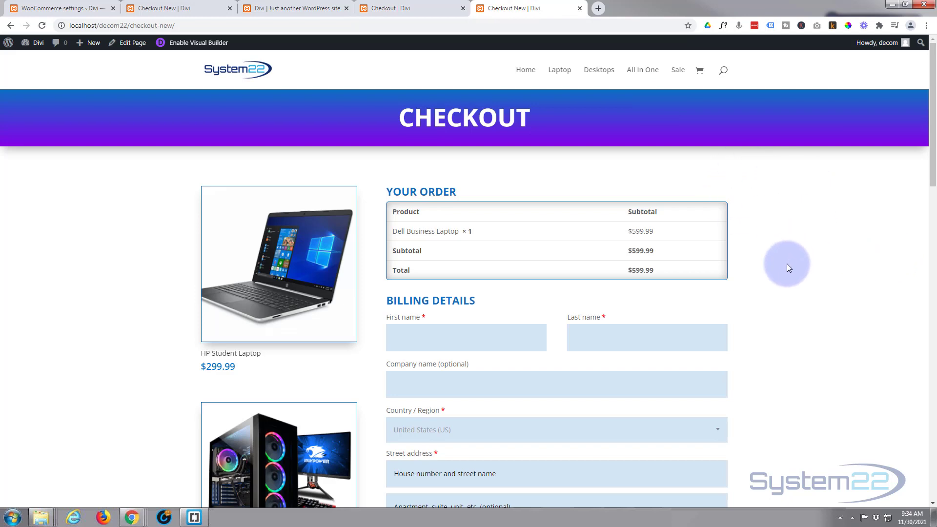
{"action": "scroll", "coordinate": [787, 264], "scroll_direction": "down", "scroll_amount": 6}
{"action": "scroll", "coordinate": [788, 264], "scroll_direction": "down", "scroll_amount": 11}
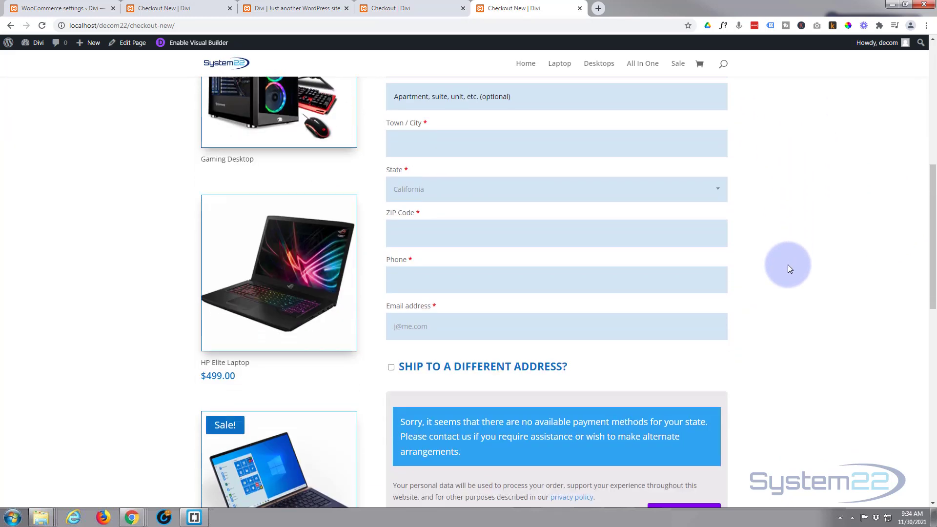
{"action": "scroll", "coordinate": [787, 265], "scroll_direction": "up", "scroll_amount": 8}
{"action": "scroll", "coordinate": [789, 269], "scroll_direction": "up", "scroll_amount": 9}
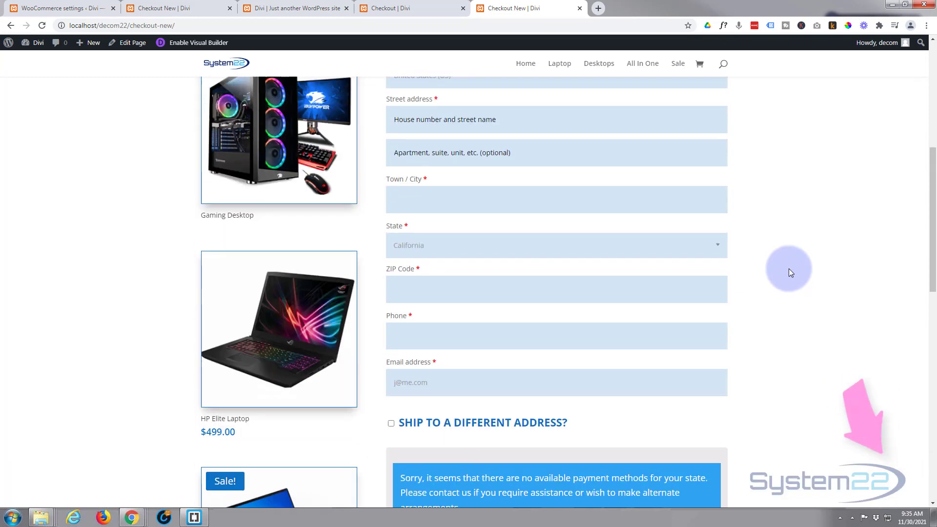
{"action": "scroll", "coordinate": [789, 271], "scroll_direction": "up", "scroll_amount": 2}
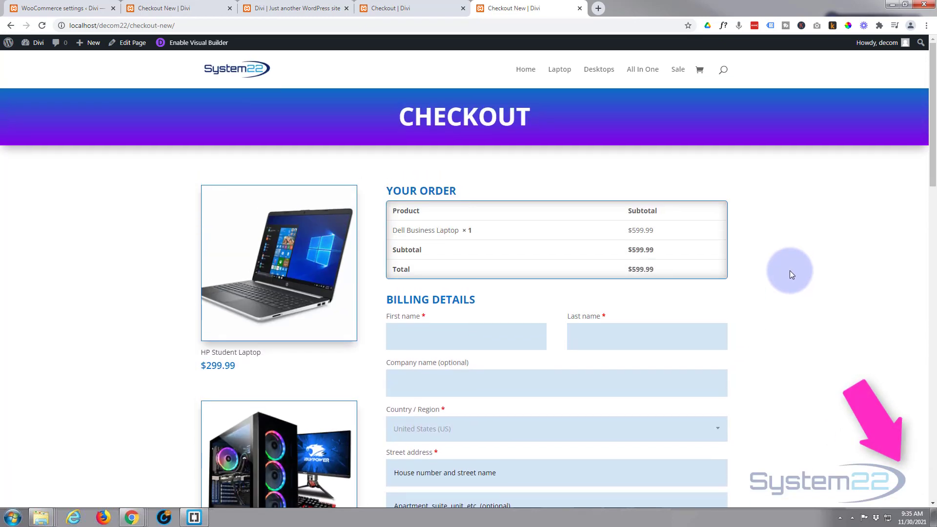